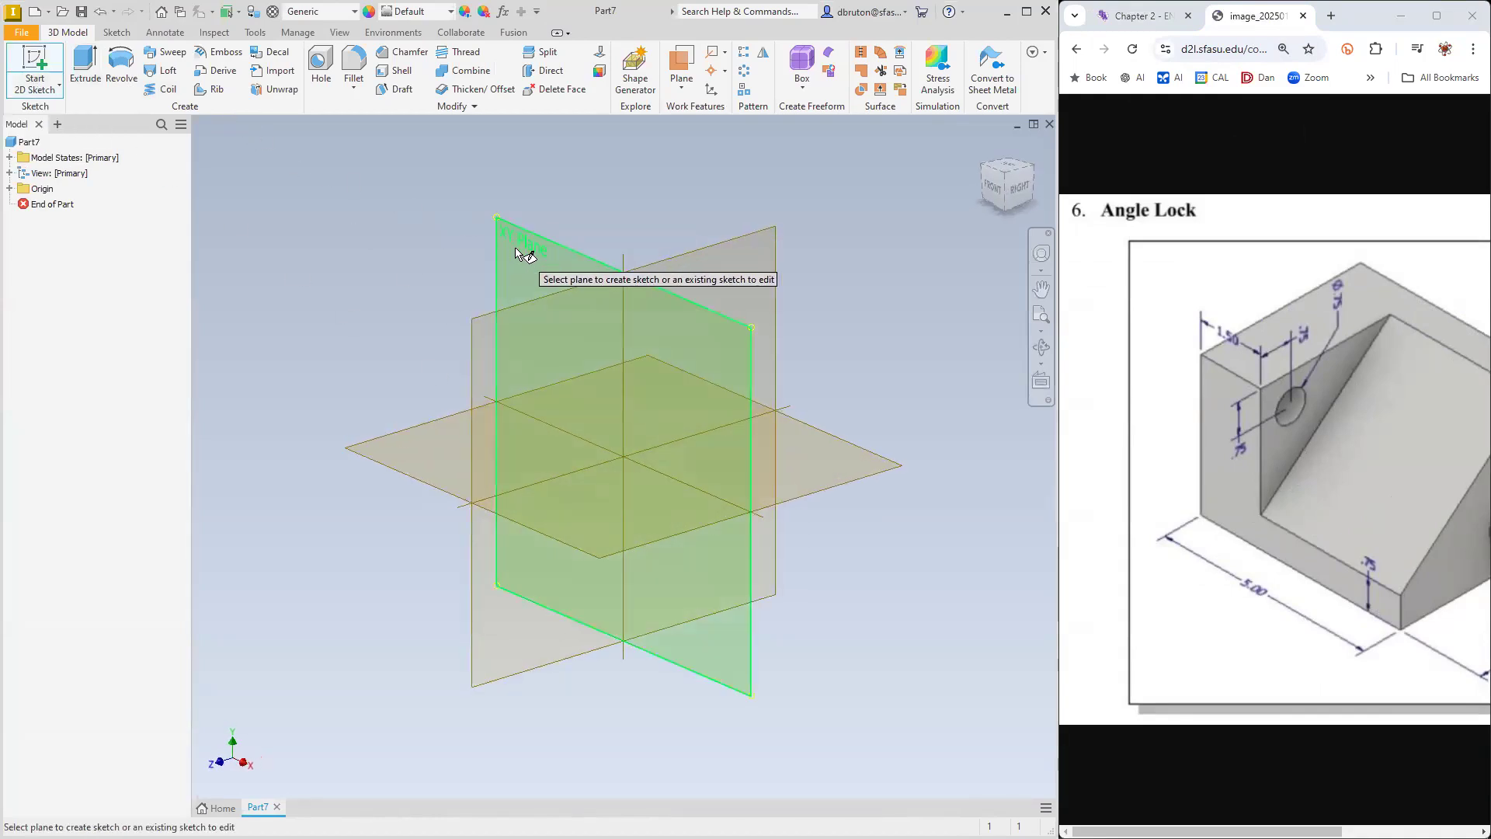
Start a sketch on the XY plane and draw a 5 in horizontal line from the origin in the positive X direction
{"action": "left_click", "coordinate": [518, 242]}
{"action": "left_click", "coordinate": [85, 64]}
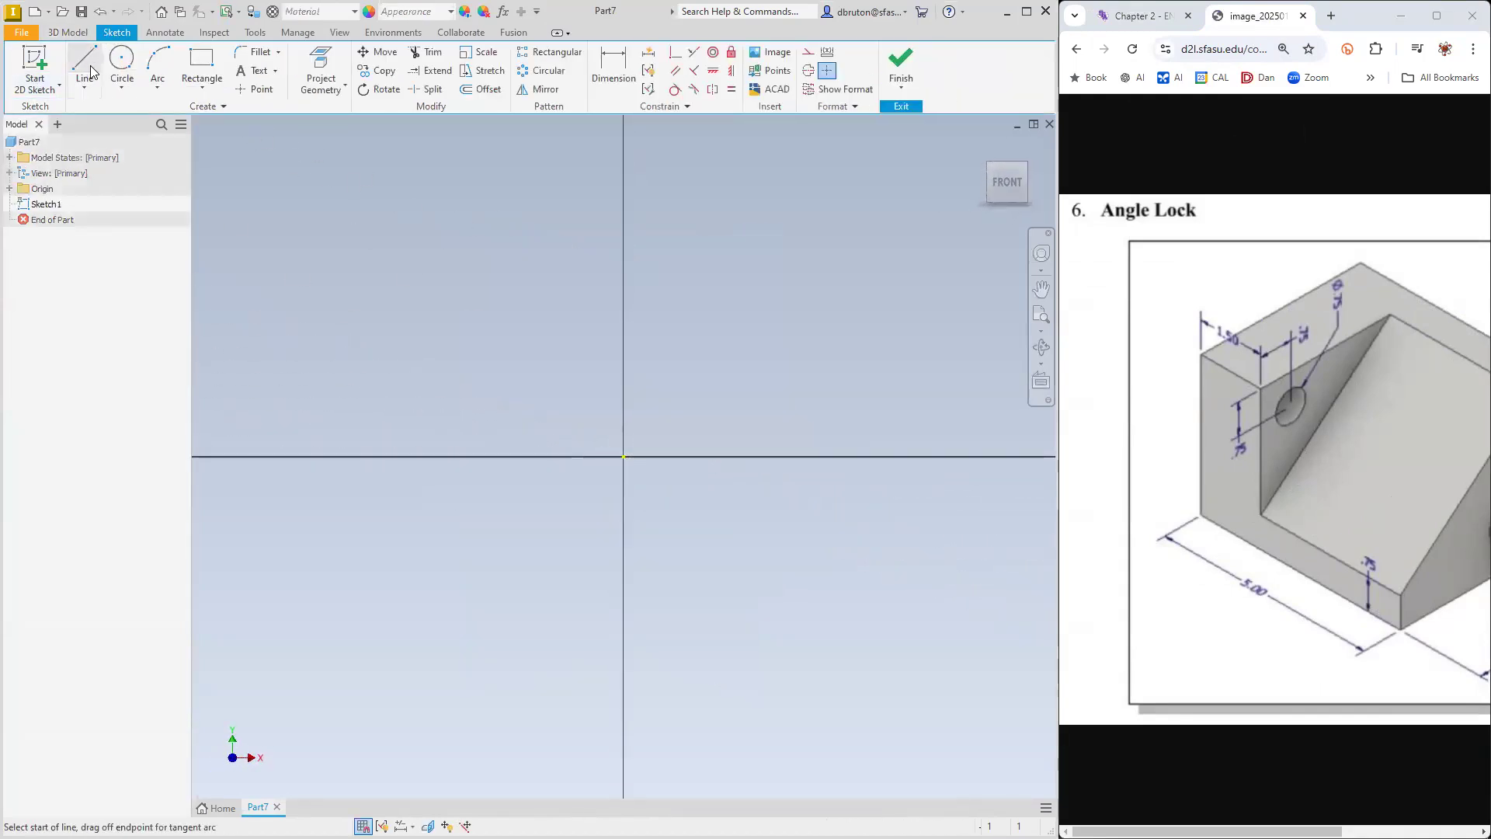
{"action": "left_click", "coordinate": [619, 451]}
{"action": "key", "text": "Escape"}
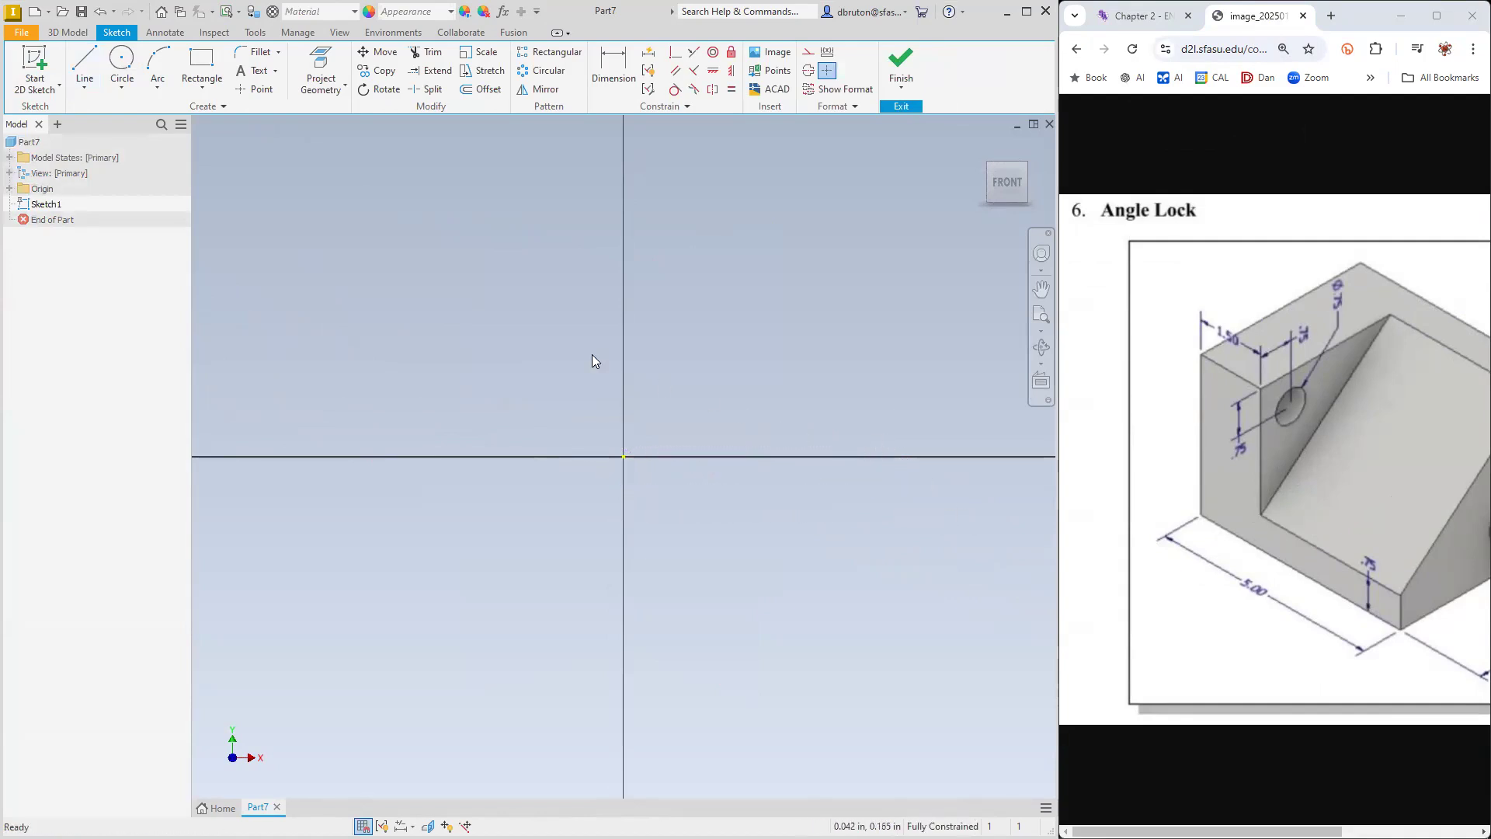
{"action": "left_click", "coordinate": [85, 64]}
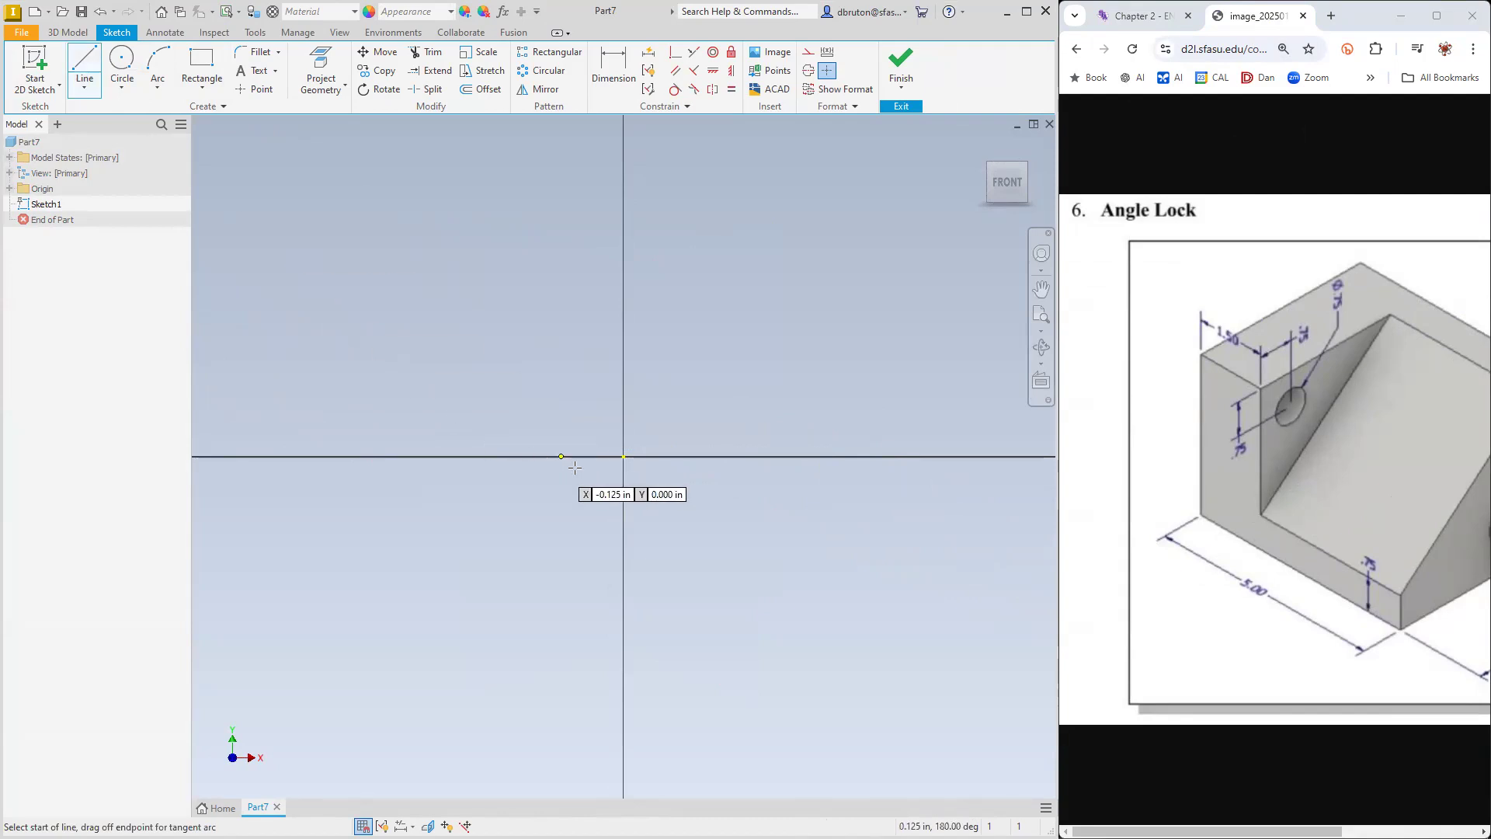
{"action": "left_click", "coordinate": [623, 457]}
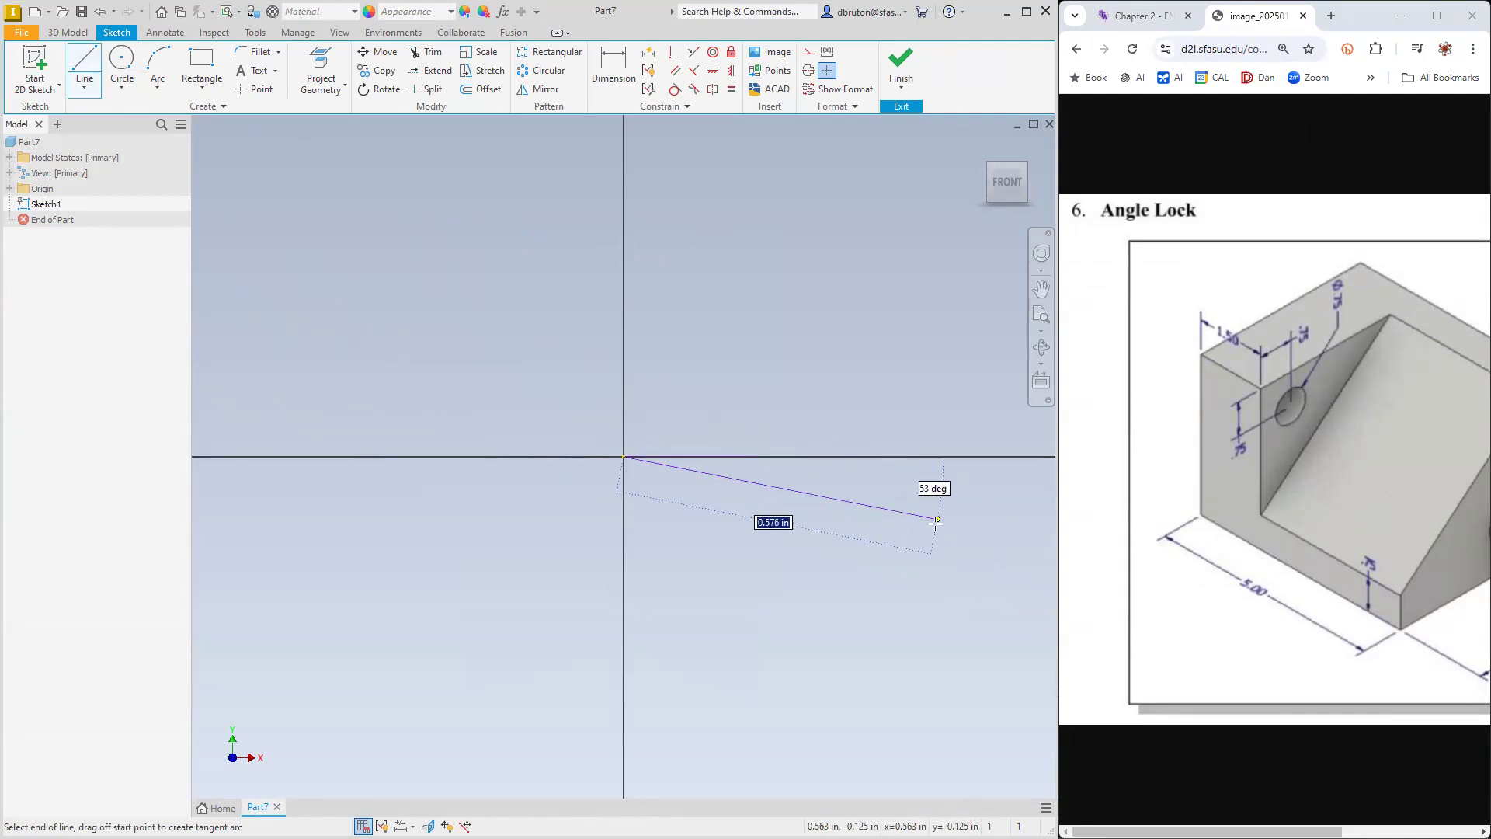
{"action": "left_click", "coordinate": [939, 457]}
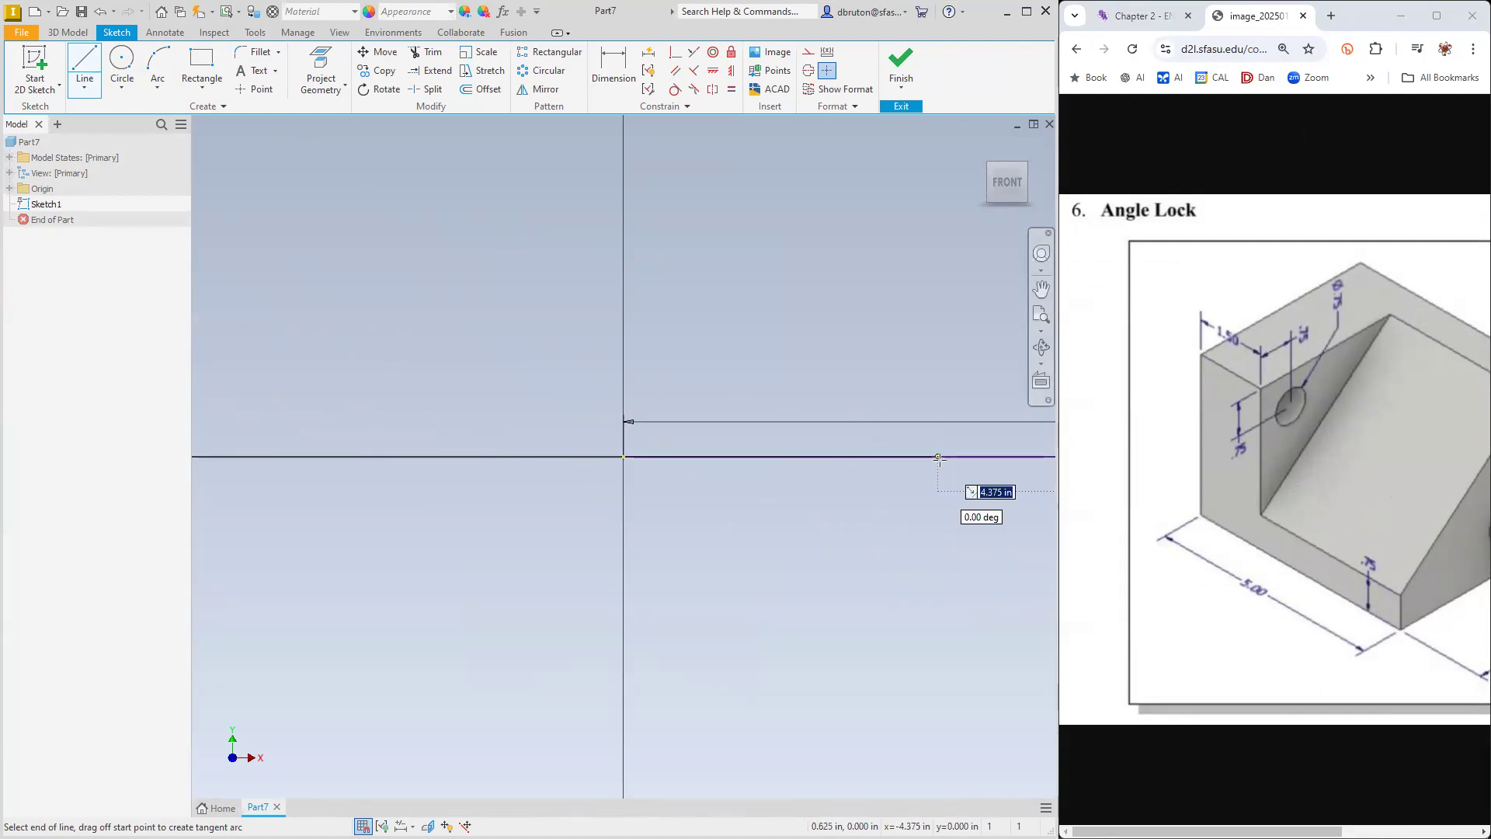
Place the horizontal line's length dimension just below the line
{"action": "left_click", "coordinate": [1041, 331]}
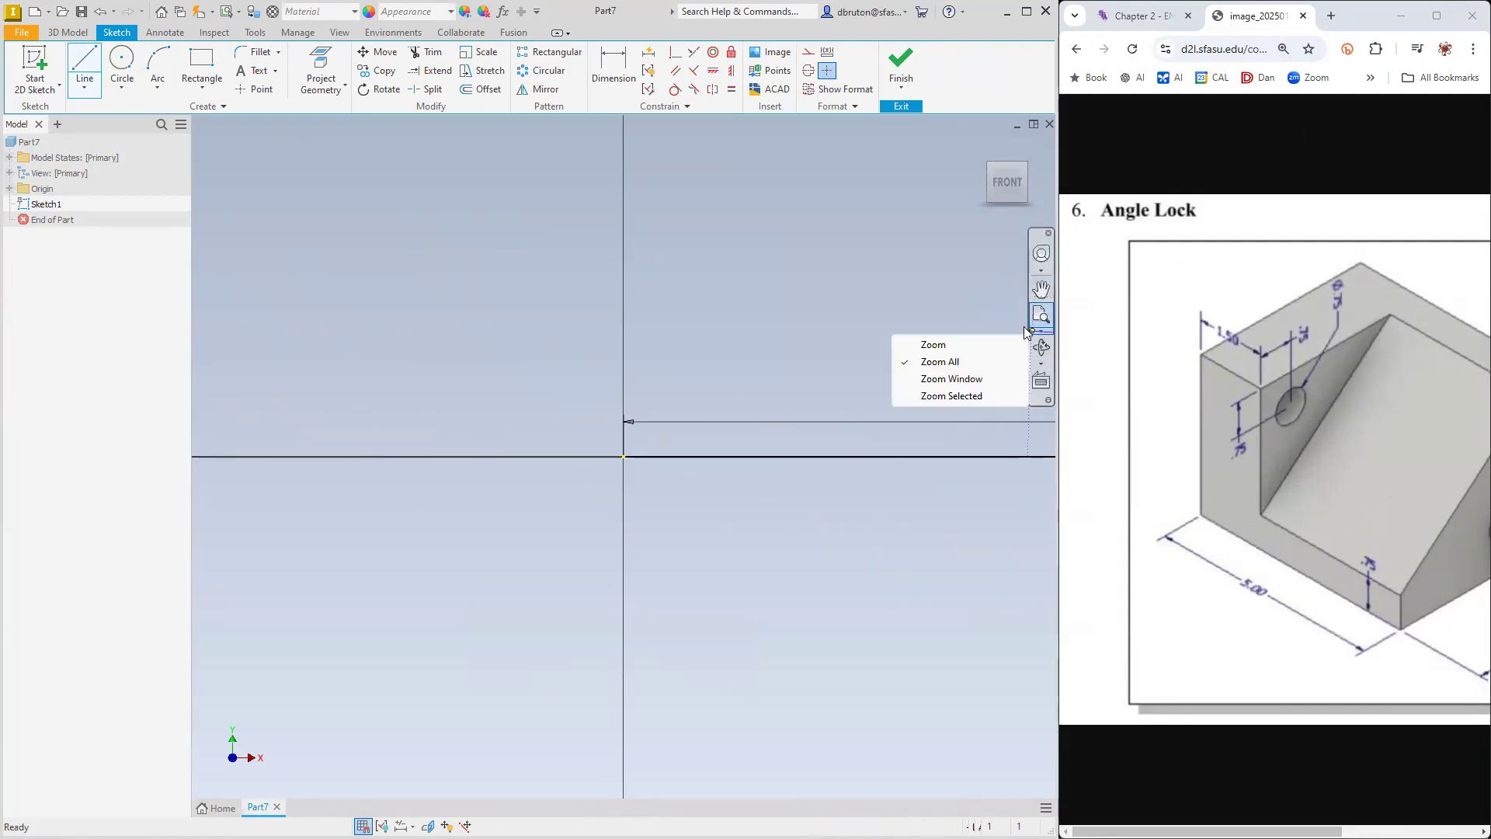
{"action": "left_click", "coordinate": [972, 363]}
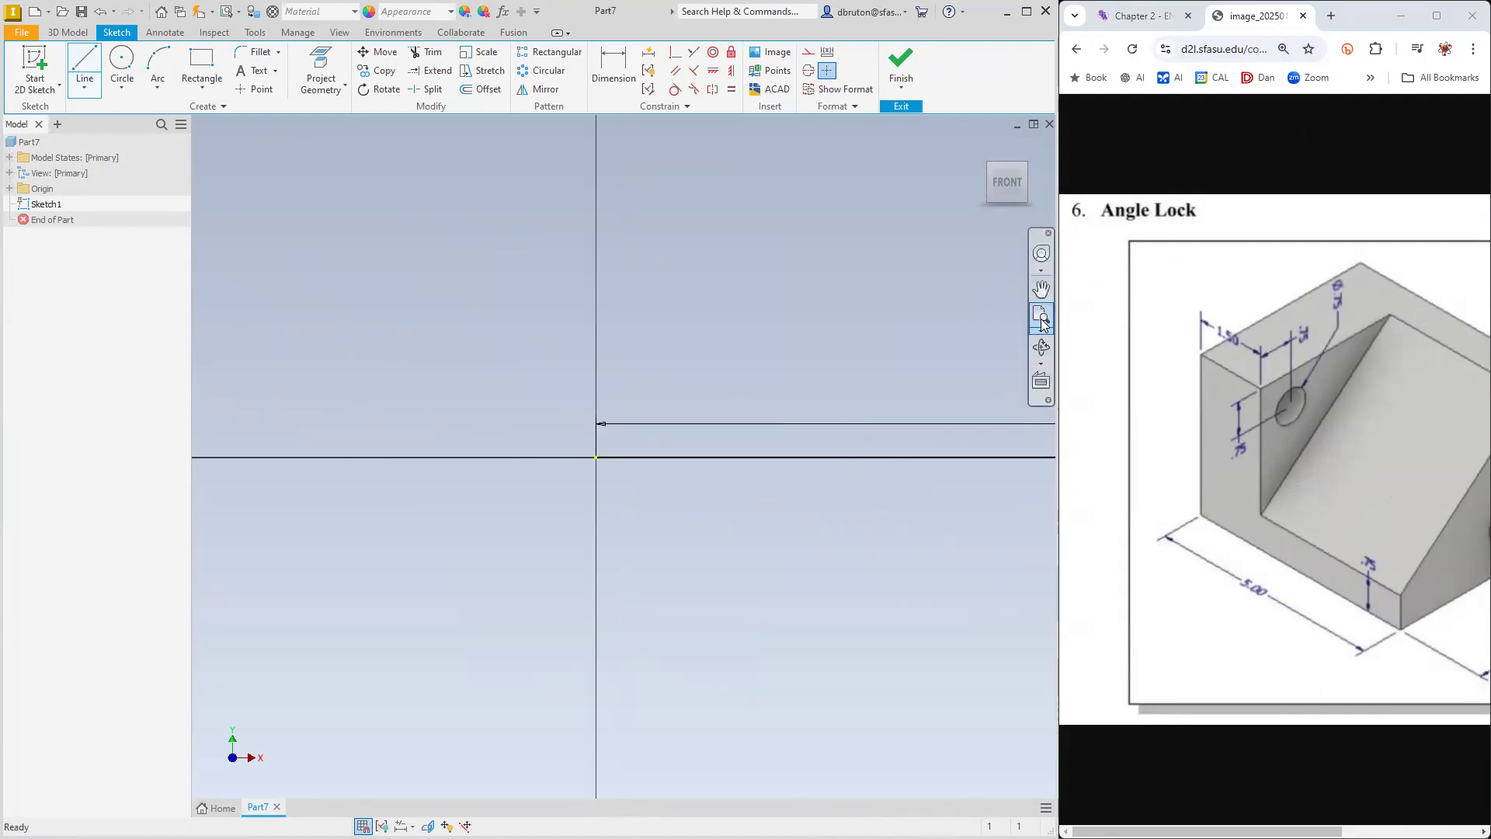
{"action": "key", "text": "Escape"}
{"action": "left_click_drag", "start_coordinate": [626, 449], "coordinate": [627, 487]}
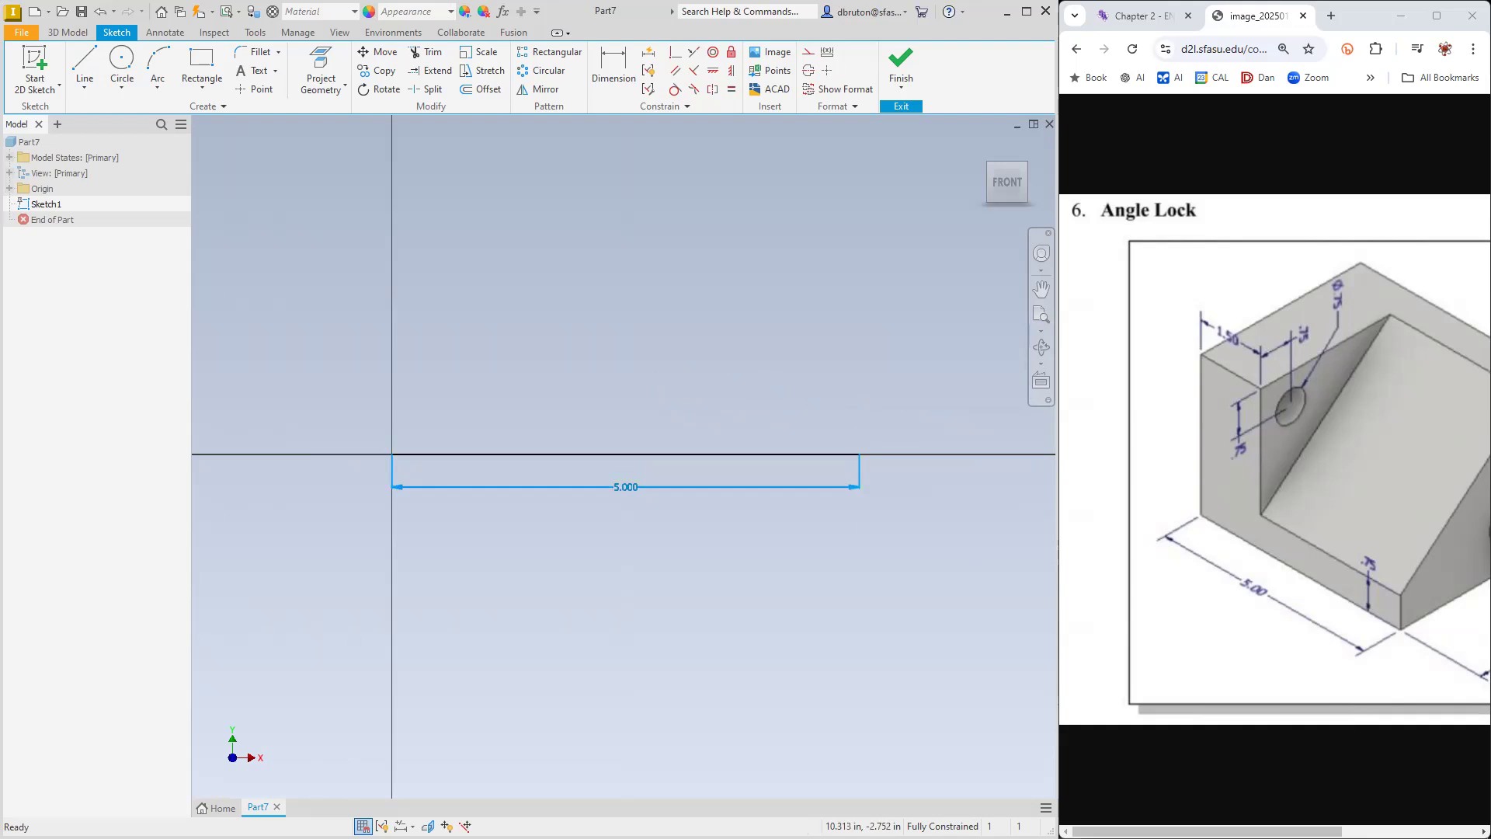
Draw three lines above the 5 in line to close a rectangle about 2.375 in high
{"action": "left_click", "coordinate": [1320, 831]}
{"action": "left_click_drag", "start_coordinate": [1315, 832], "coordinate": [1431, 832]}
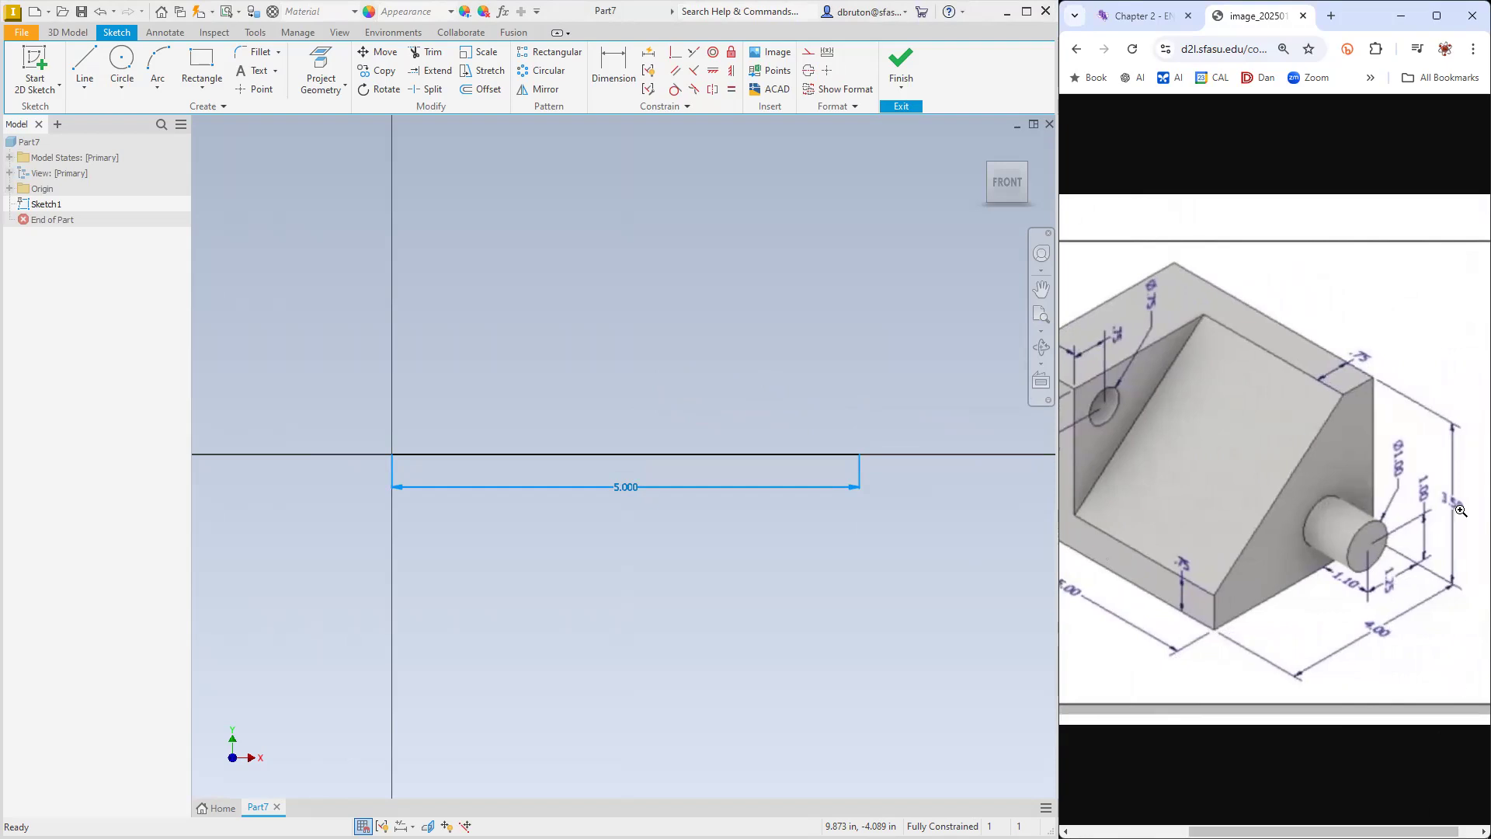
{"action": "left_click", "coordinate": [87, 66]}
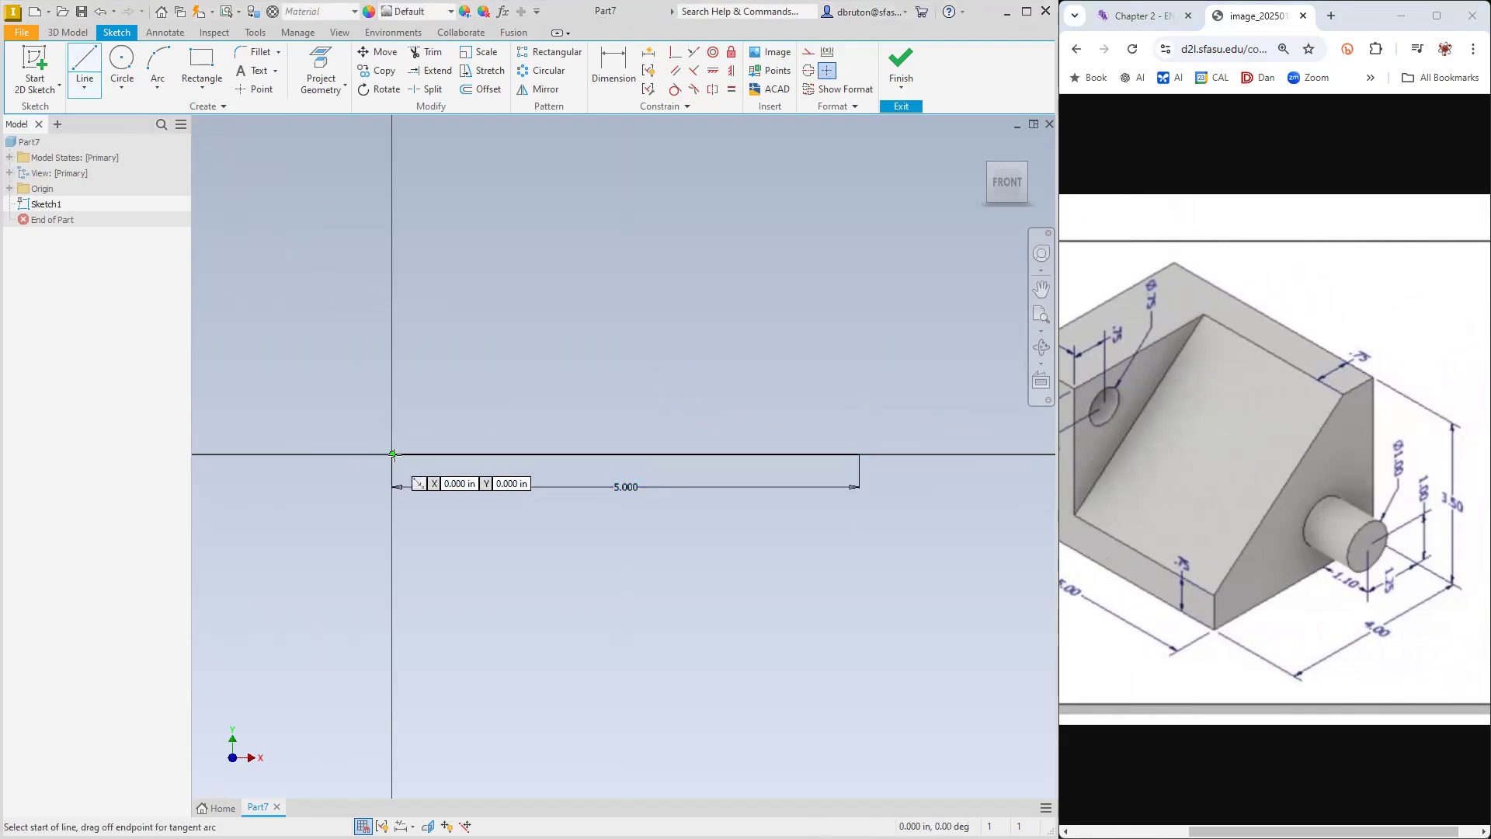
{"action": "left_click", "coordinate": [392, 453]}
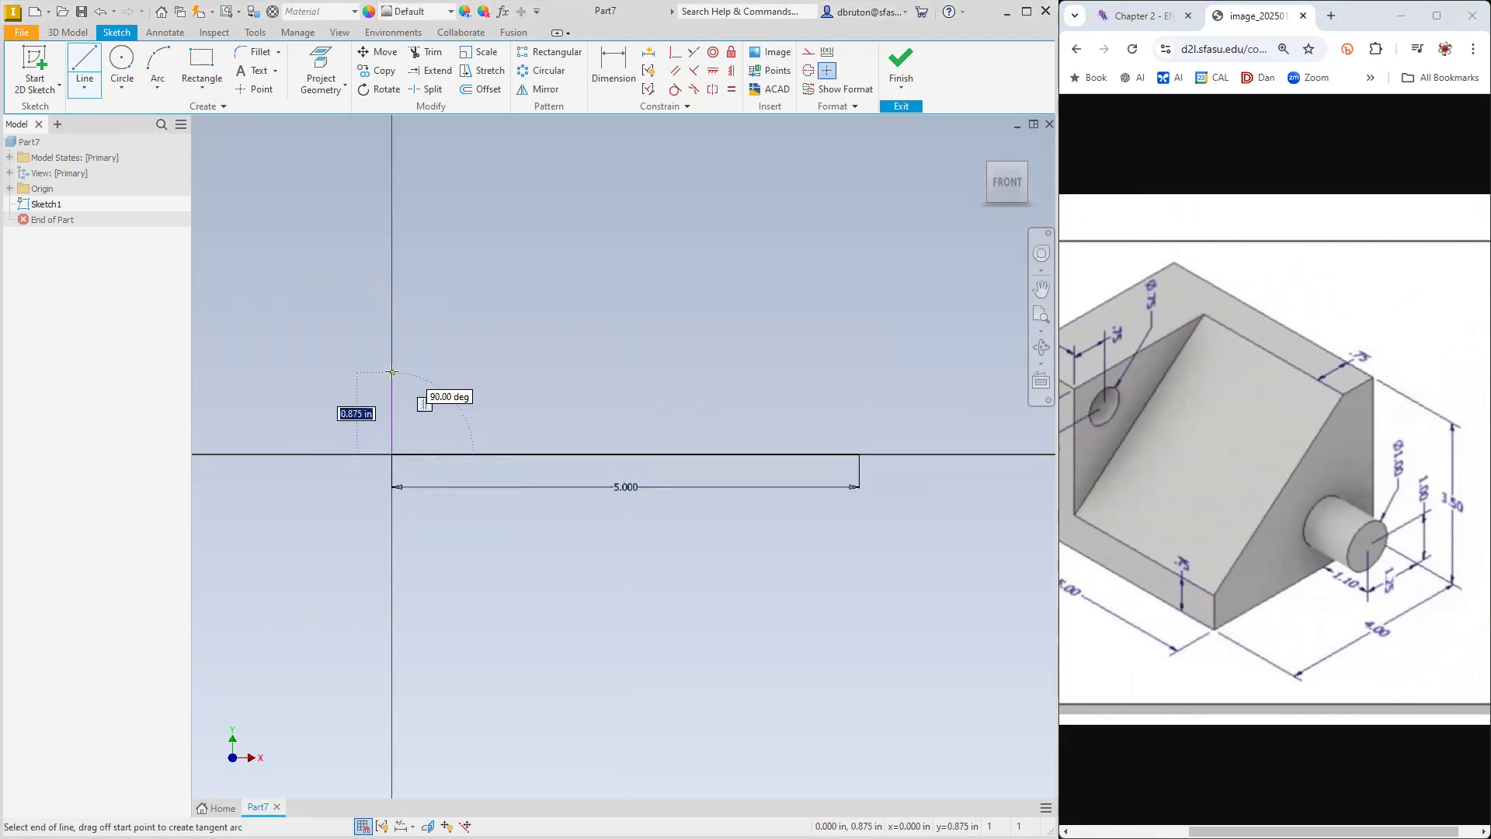
{"action": "left_click", "coordinate": [392, 233]}
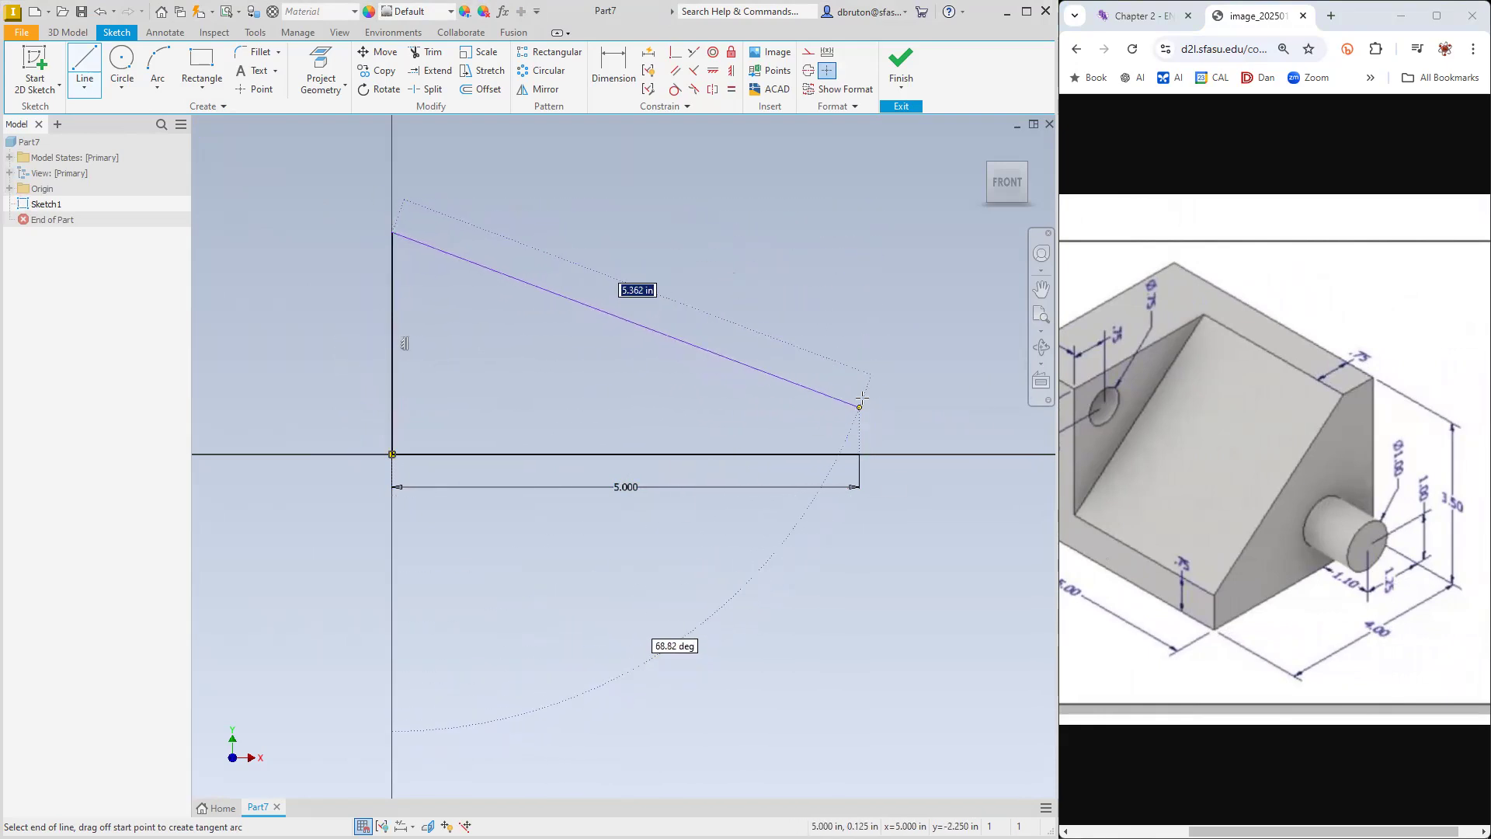
{"action": "left_click", "coordinate": [860, 233]}
{"action": "left_click", "coordinate": [859, 455]}
{"action": "key", "text": "Escape"}
Dimension the rectangle's vertical side and set its height to 3.5 in
{"action": "left_click", "coordinate": [612, 61]}
{"action": "left_click", "coordinate": [859, 295]}
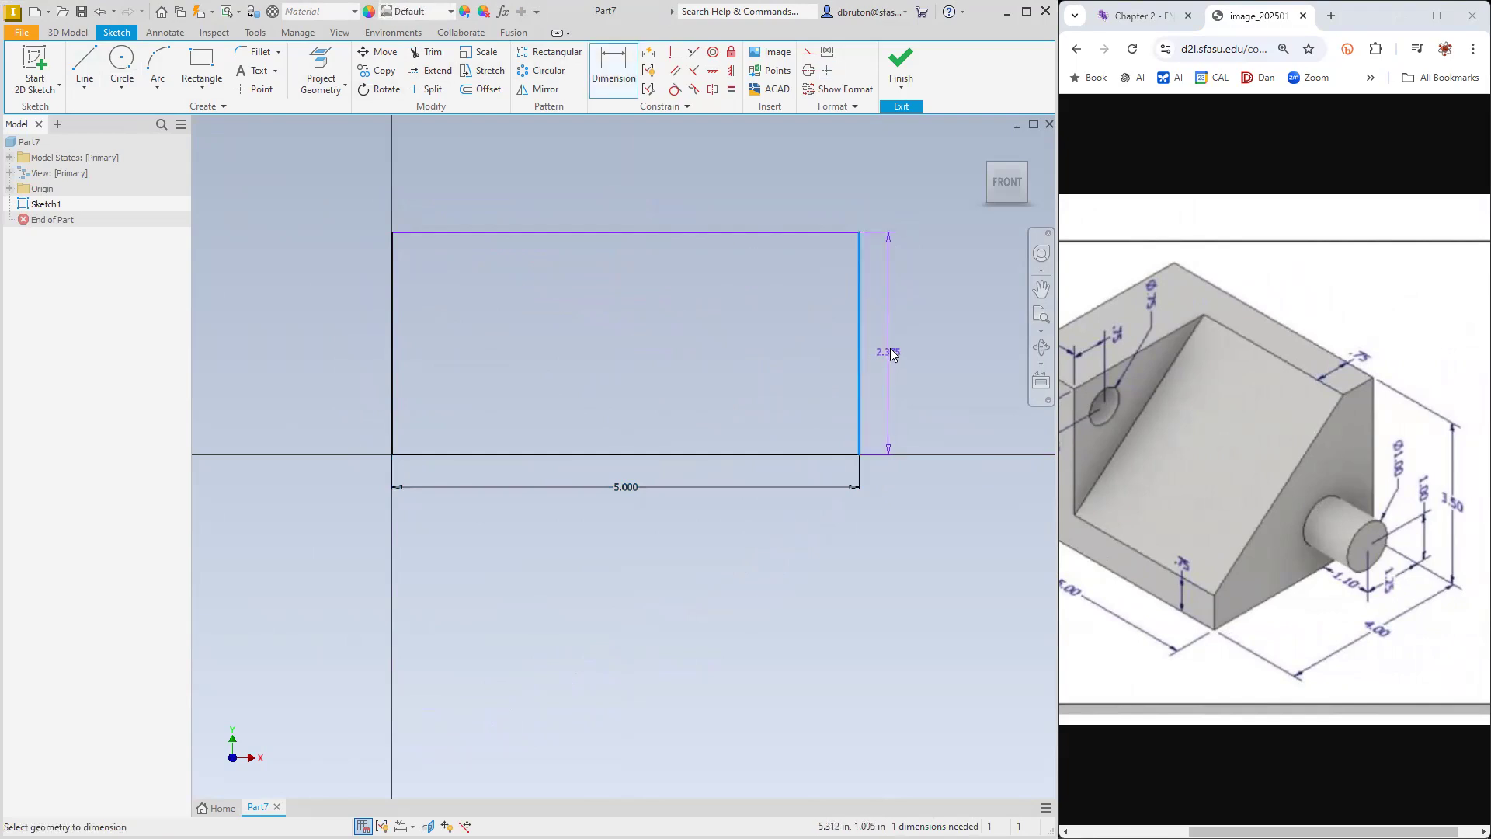
{"action": "left_click", "coordinate": [890, 345]}
{"action": "type", "text": "3"}
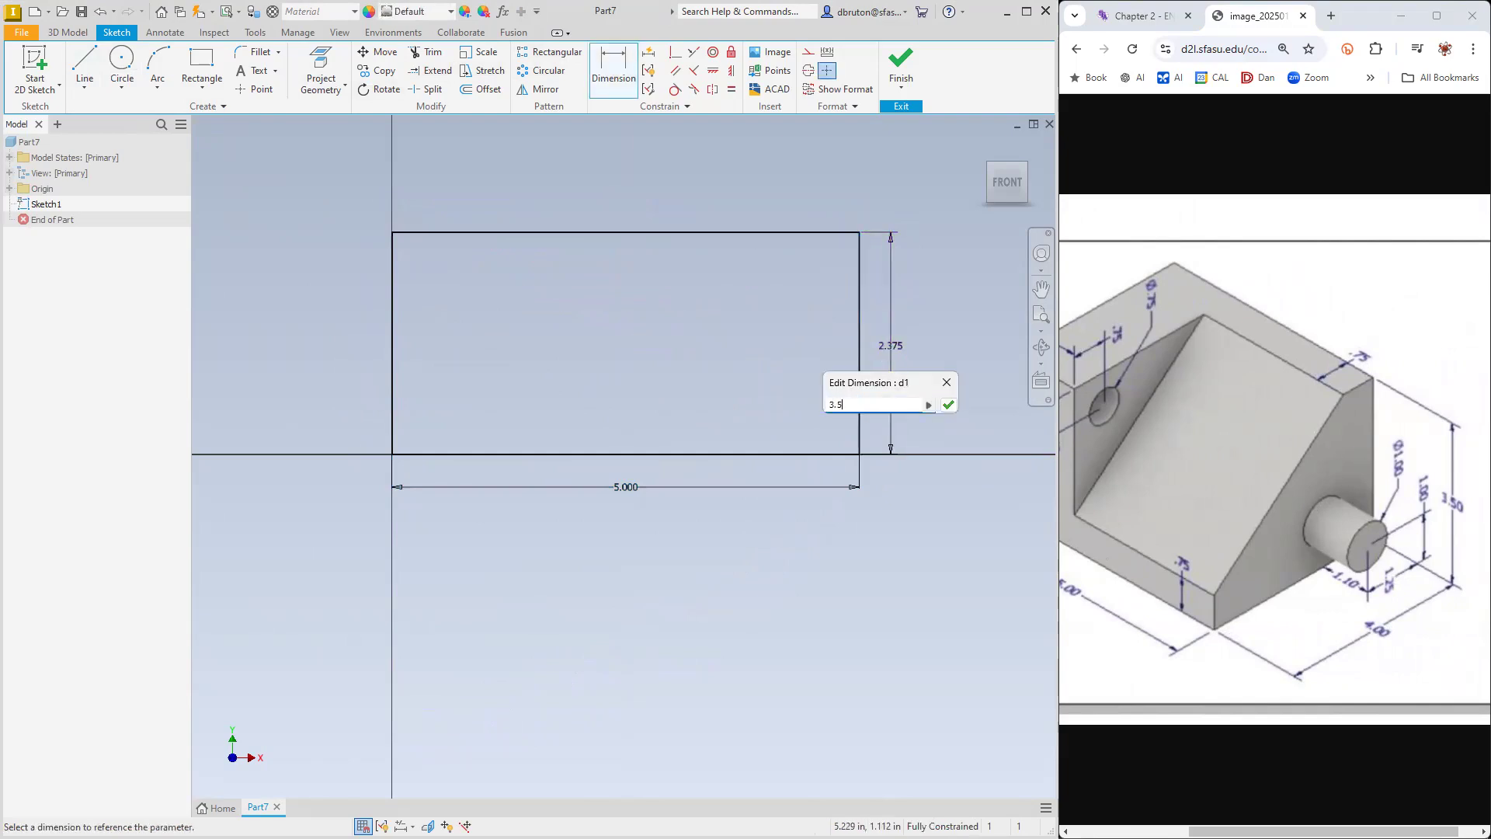
{"action": "type", "text": ".5"}
{"action": "key", "text": "Return"}
{"action": "scroll", "coordinate": [656, 302], "scroll_direction": "up", "scroll_amount": 2}
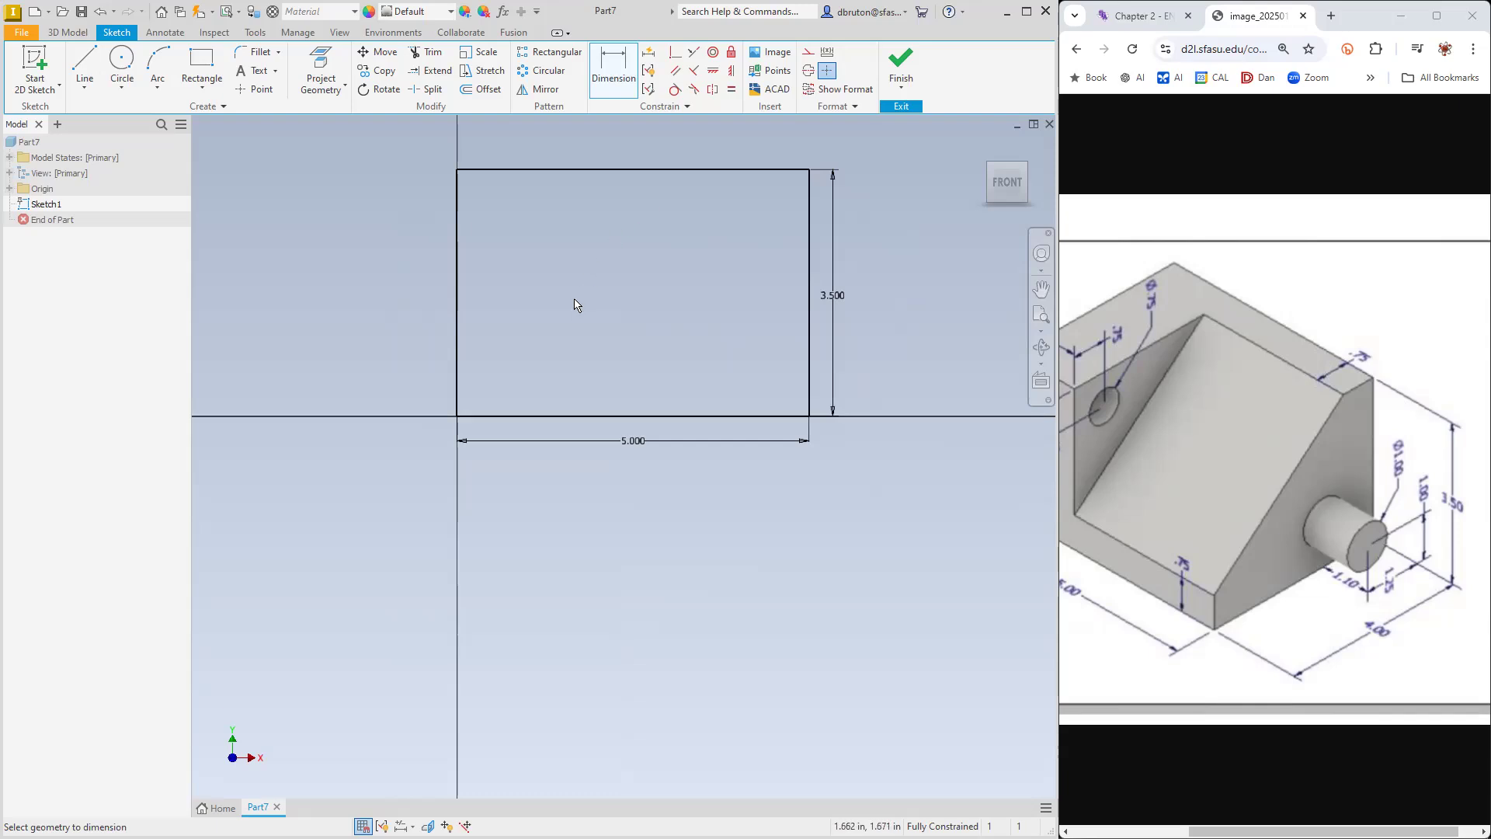
Extrude the rectangular profile 4 in in the flipped direction to form the base block
{"action": "left_click", "coordinate": [78, 32]}
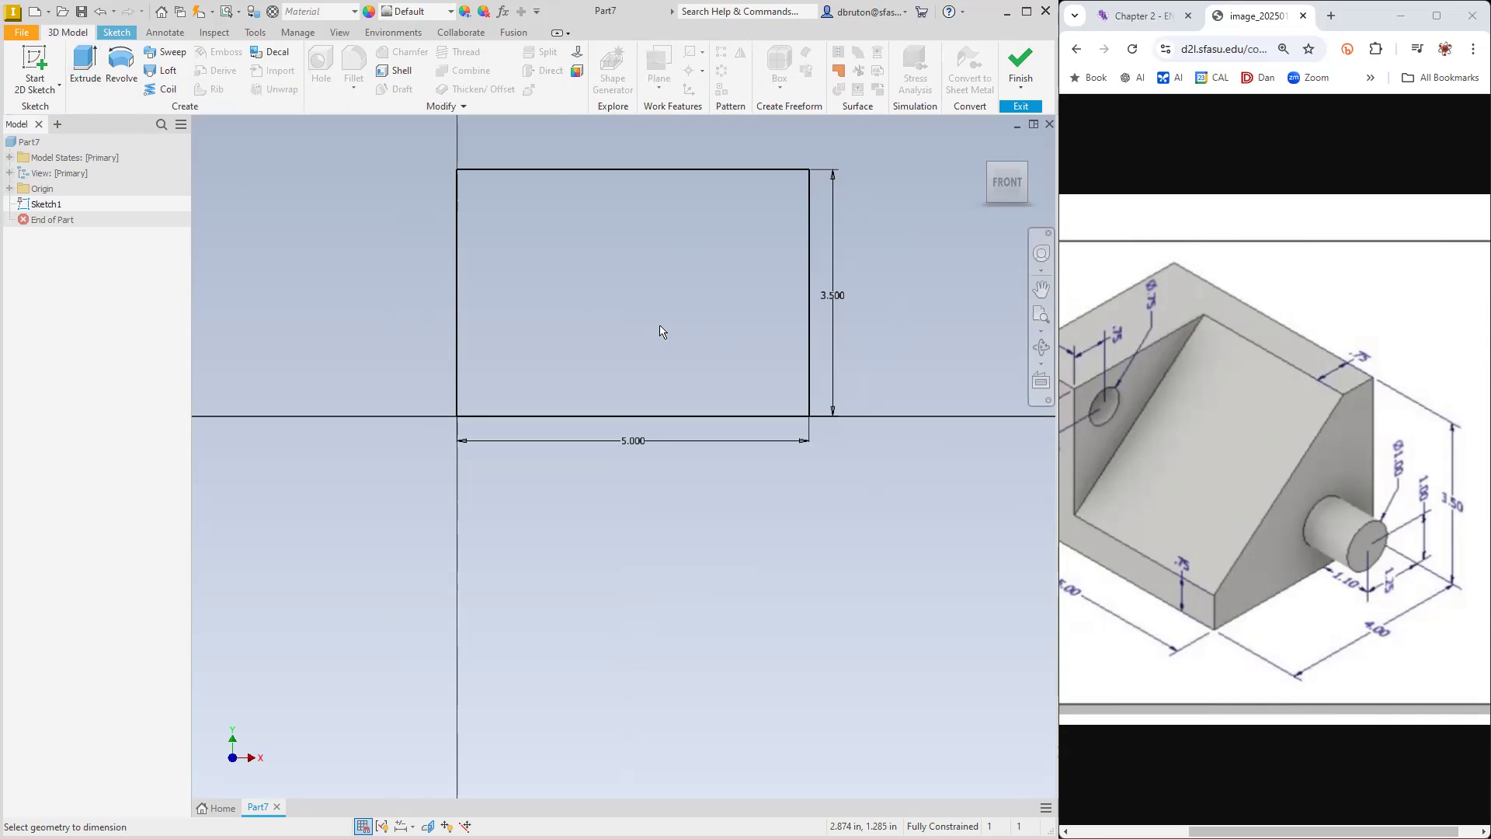
{"action": "left_click", "coordinate": [86, 69]}
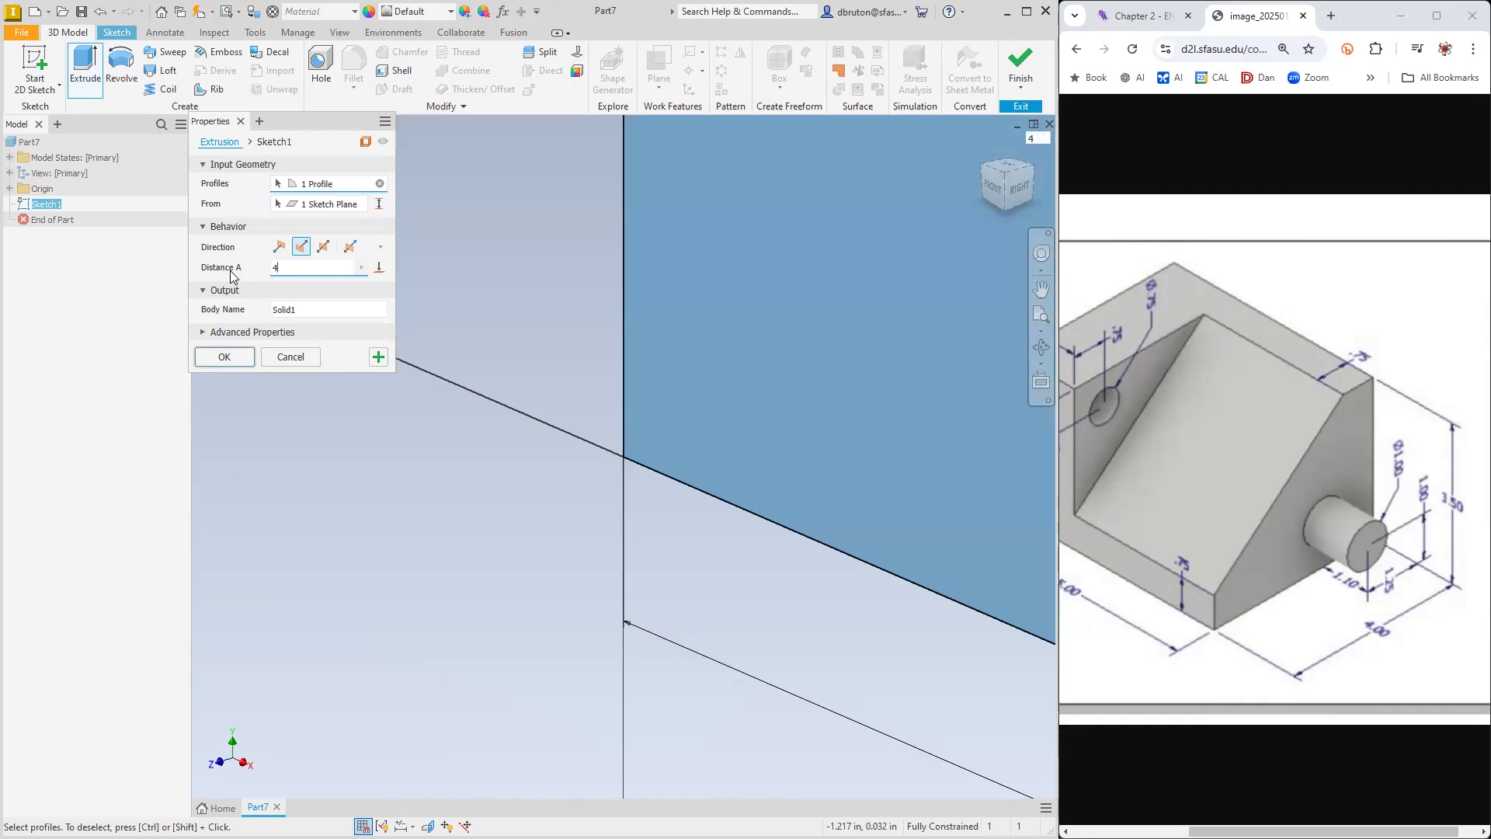
{"action": "key", "text": "Return"}
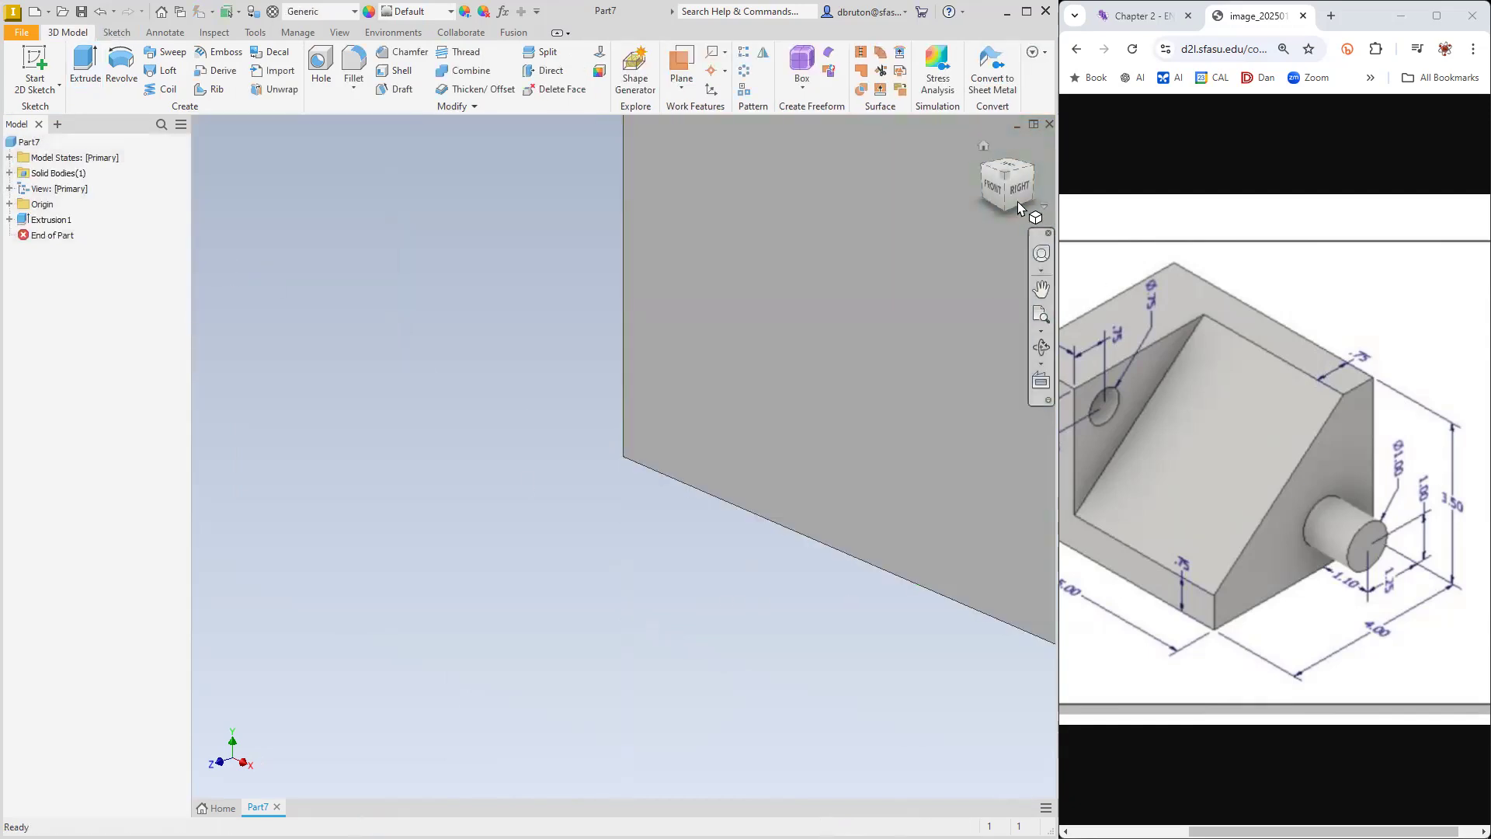
{"action": "left_click", "coordinate": [983, 149]}
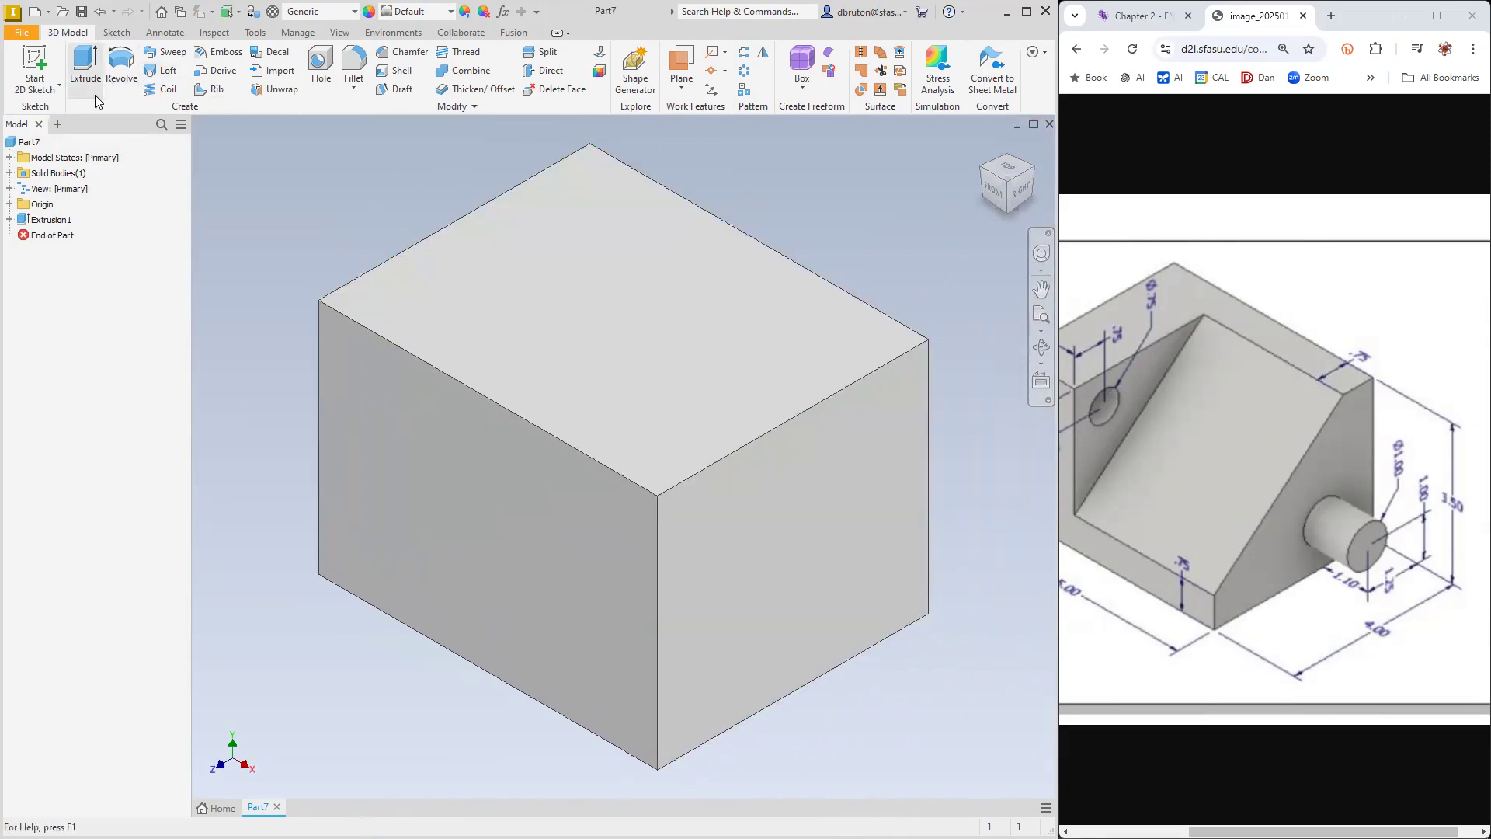
Start a sketch on the block's right face and draw a circle about 0.84 in in diameter near its lower rear corner
{"action": "left_click", "coordinate": [45, 90]}
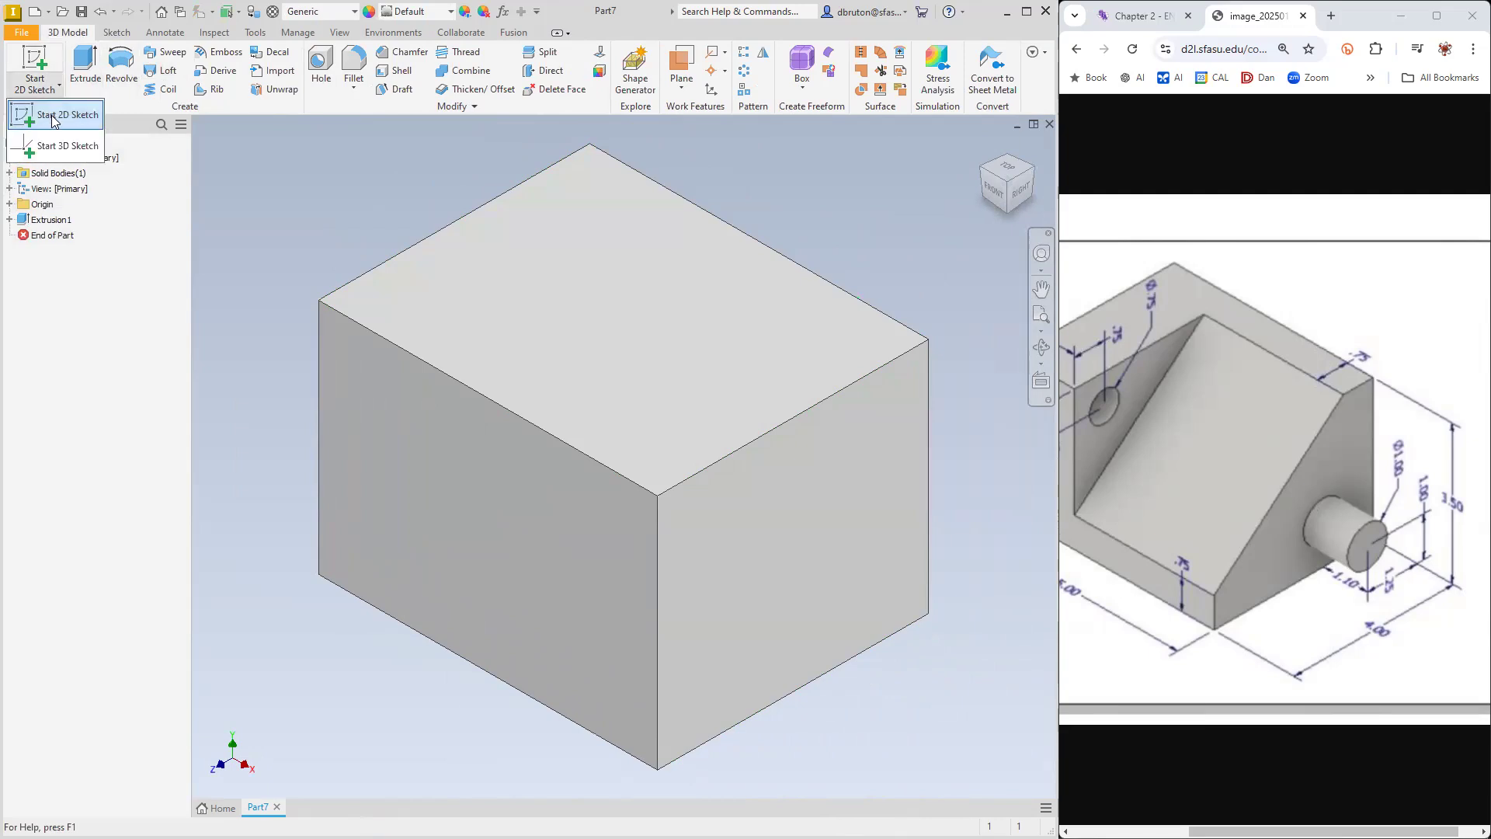
{"action": "left_click", "coordinate": [53, 116]}
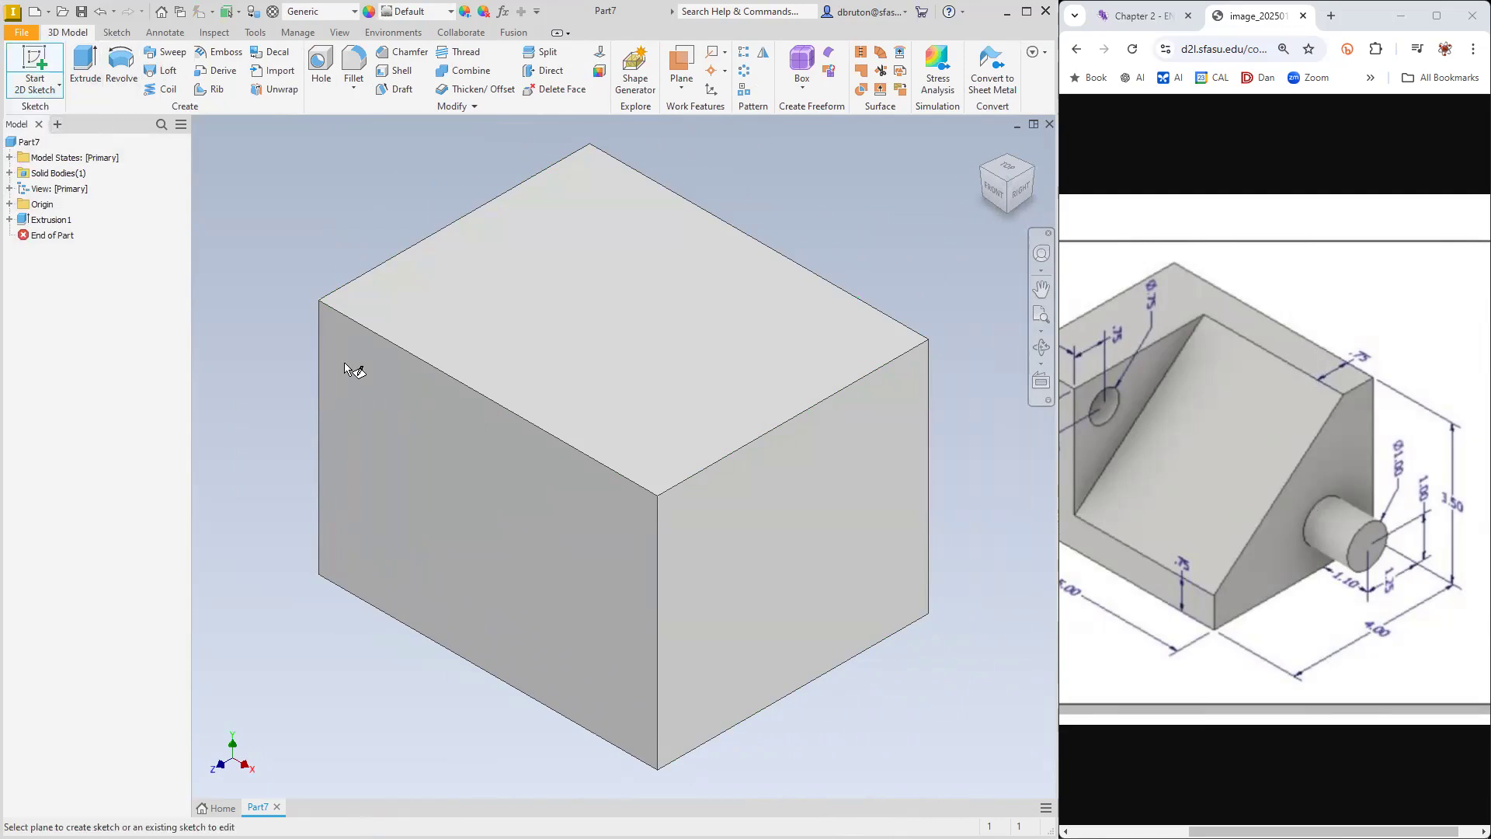
{"action": "left_click", "coordinate": [890, 587]}
{"action": "left_click", "coordinate": [121, 62]}
{"action": "left_click", "coordinate": [911, 379]}
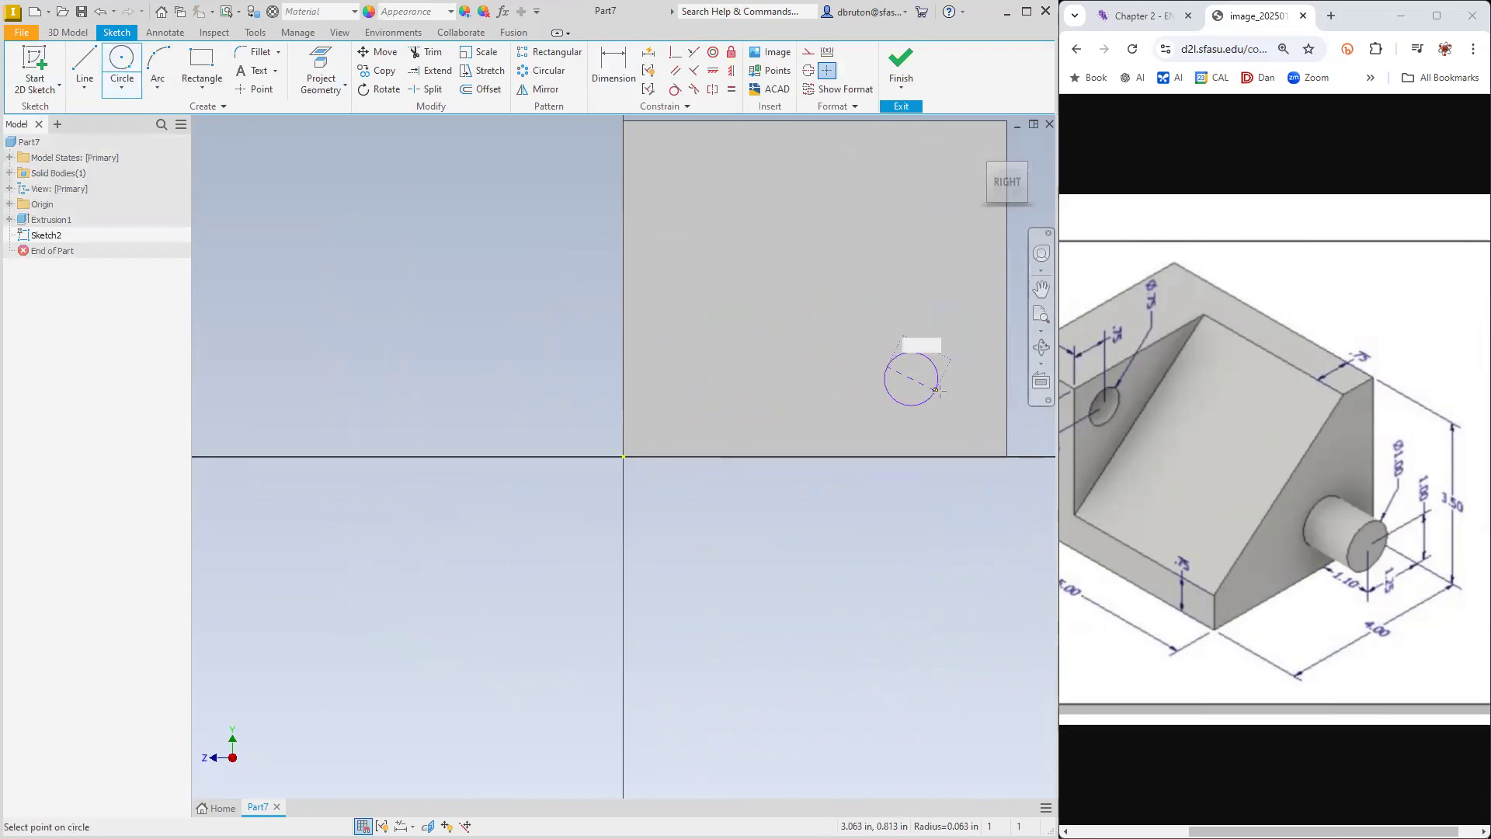
{"action": "left_click", "coordinate": [948, 395]}
Dimension the circle's diameter and set it to 1 in
{"action": "key", "text": "d"}
{"action": "left_click", "coordinate": [940, 349]}
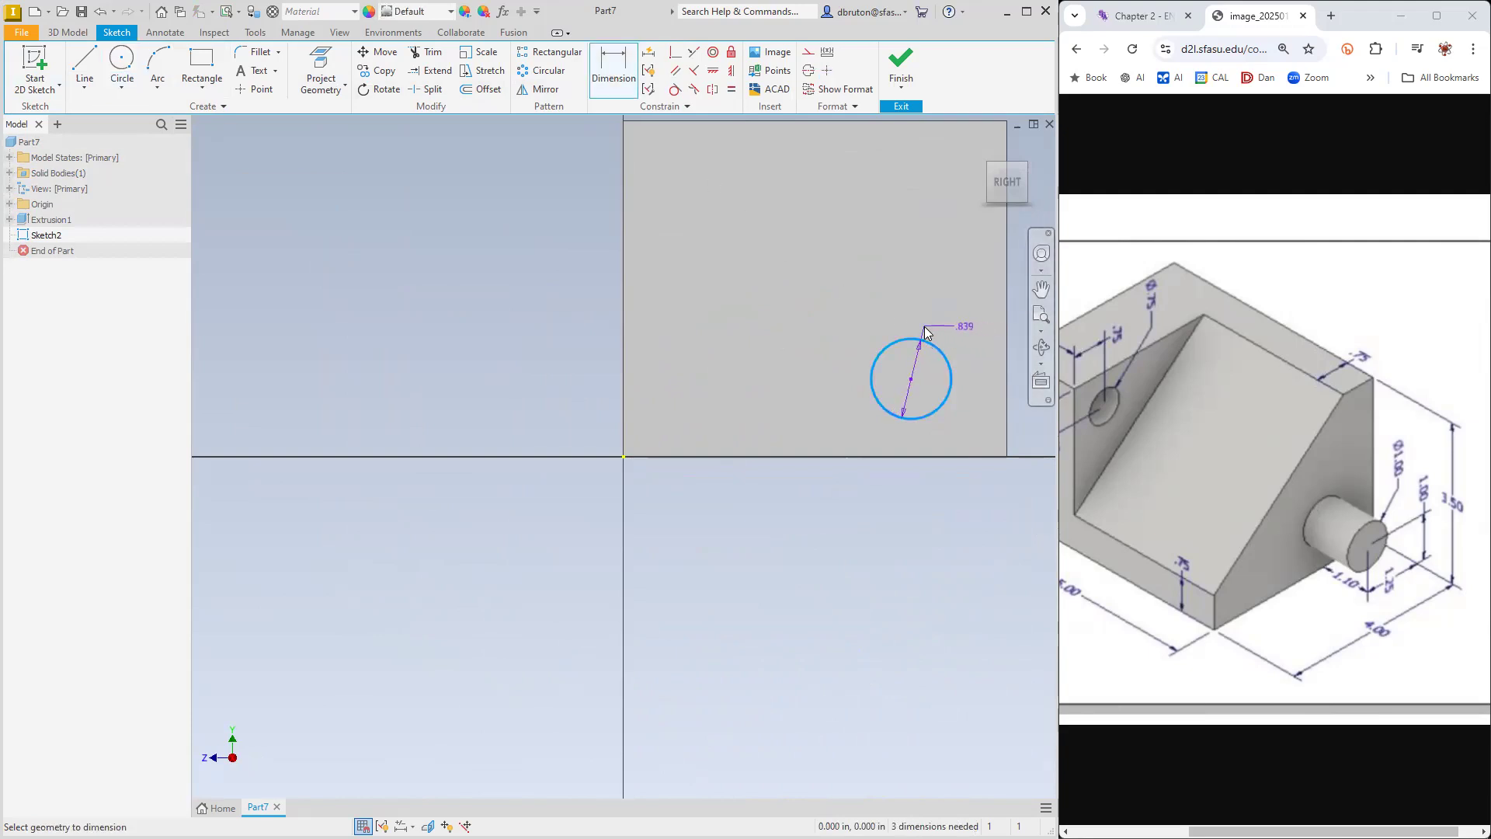
{"action": "left_click", "coordinate": [924, 332]}
{"action": "type", "text": "1"}
{"action": "key", "text": "Return"}
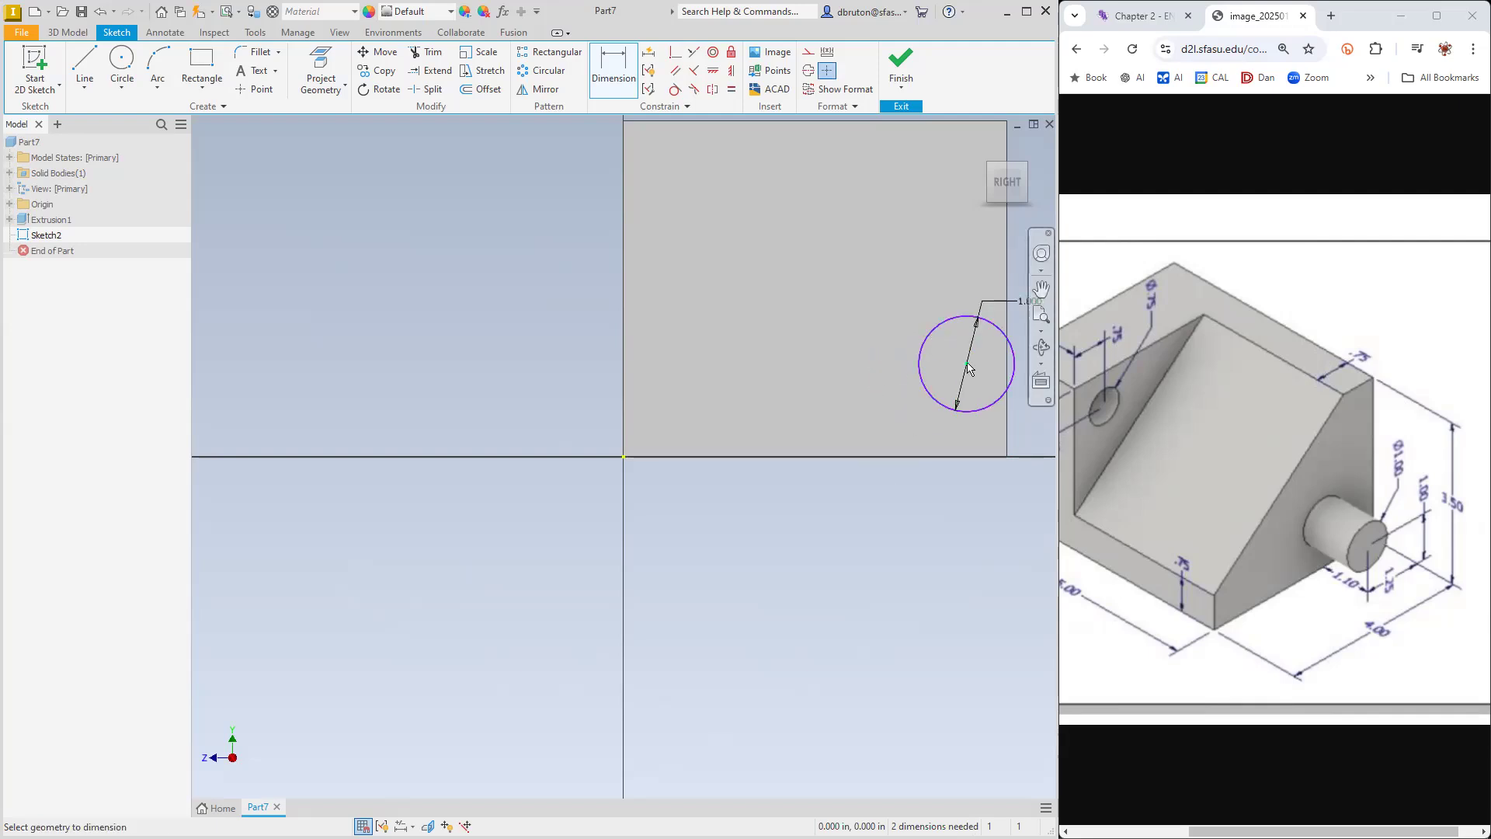
Dimension the circle's center 1 in above the bottom edge of the face
{"action": "left_click", "coordinate": [972, 456]}
{"action": "left_click", "coordinate": [967, 363]}
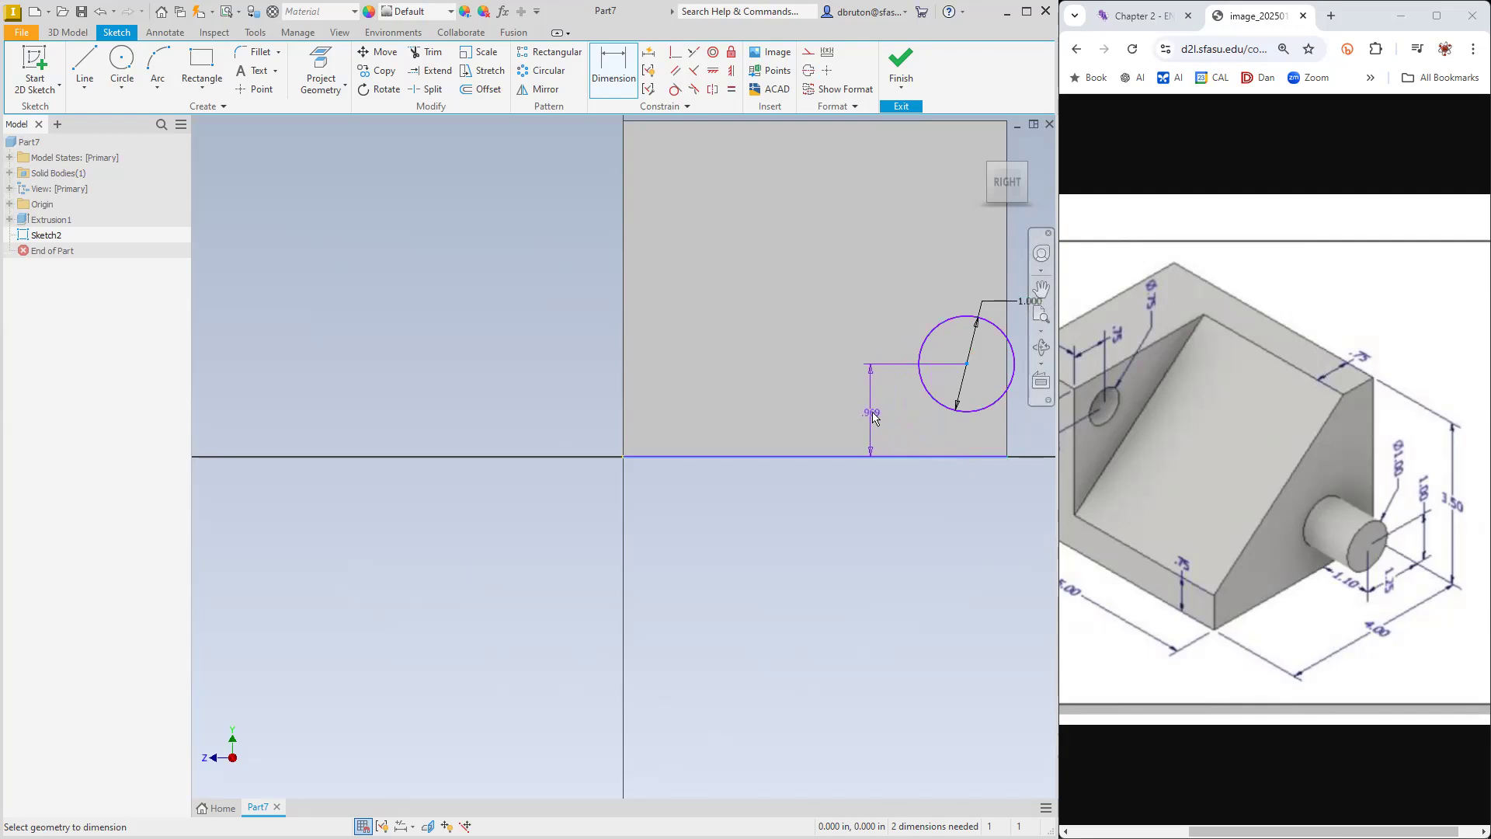
{"action": "left_click", "coordinate": [876, 416]}
{"action": "type", "text": "1.1"}
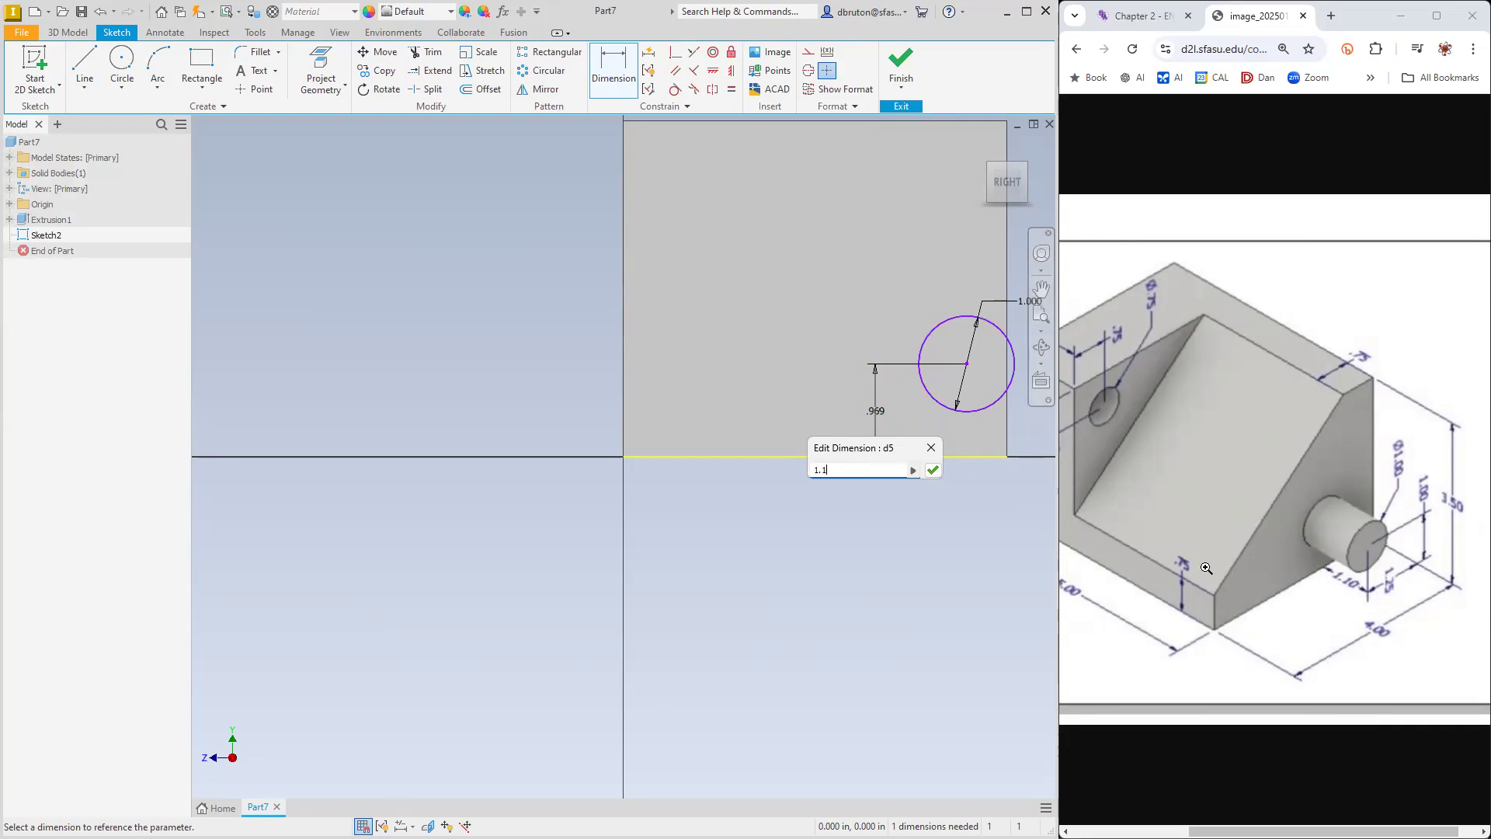
{"action": "key", "text": "Return"}
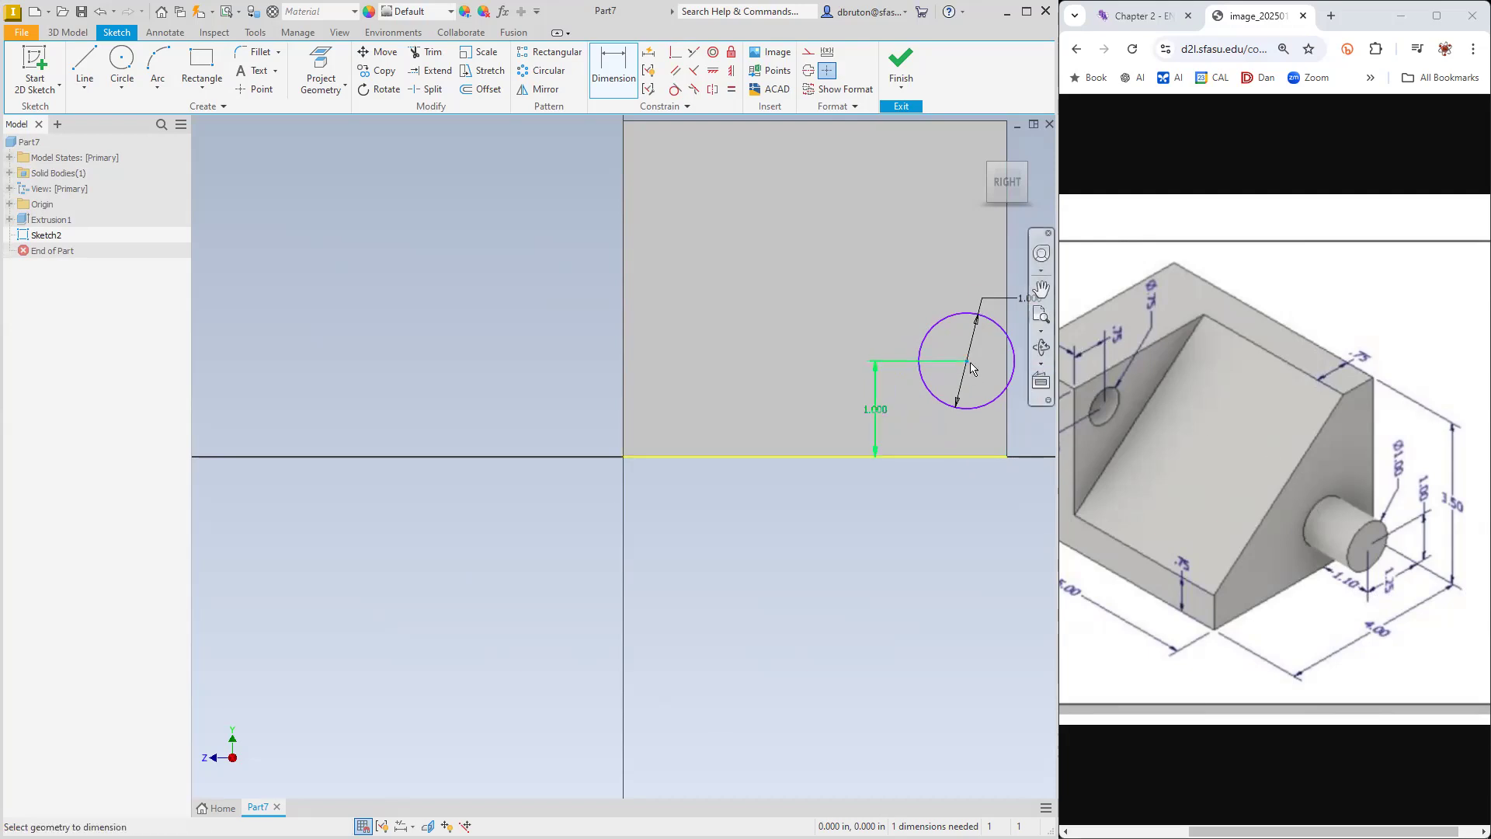
Dimension the circle's center 1.25 in from the rear vertical edge of the face
{"action": "left_click", "coordinate": [964, 466]}
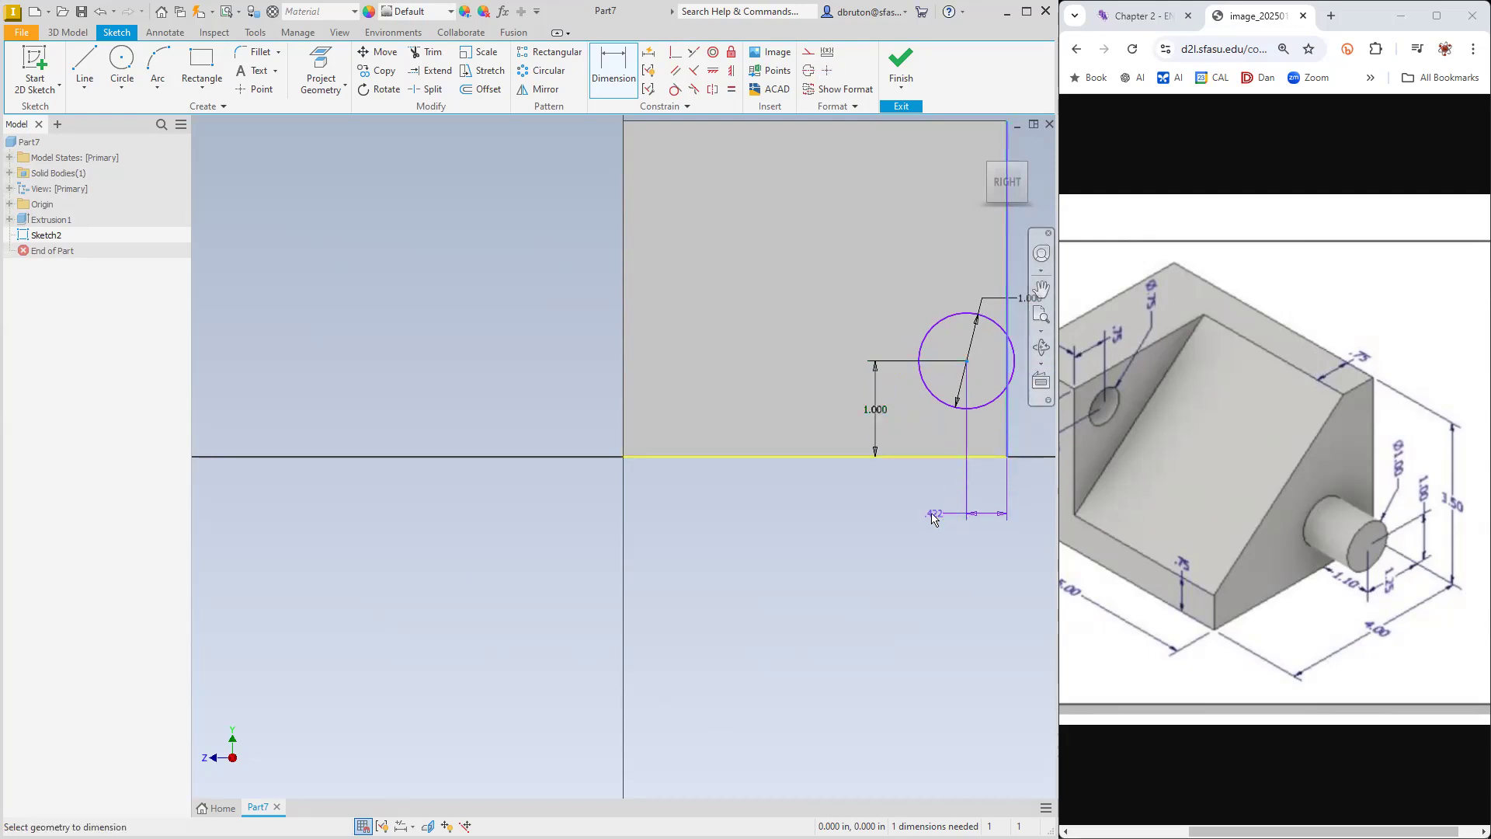
{"action": "left_click", "coordinate": [894, 519]}
{"action": "type", "text": "1.25"}
{"action": "key", "text": "Return"}
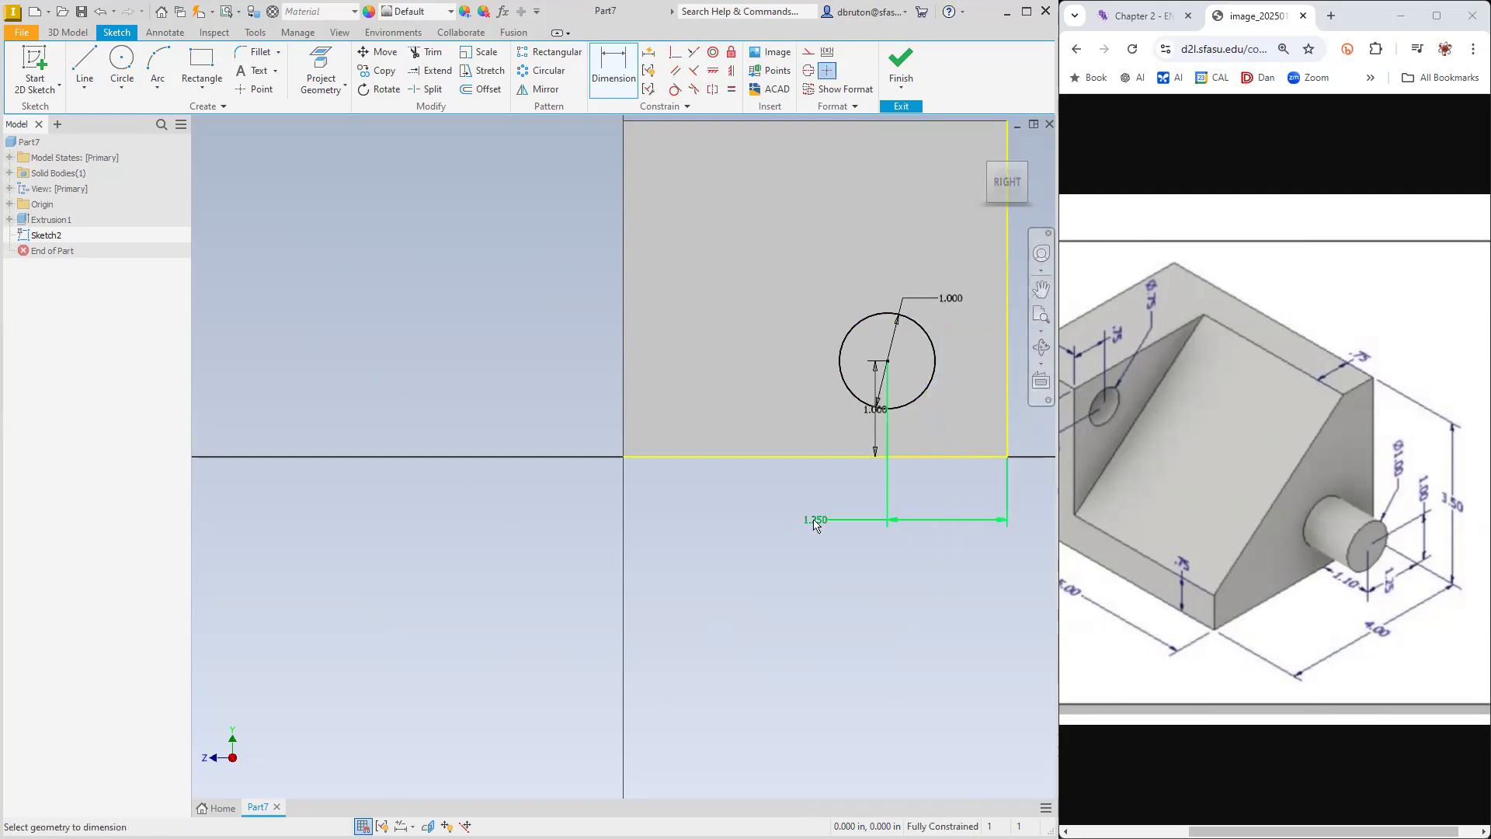
Rearrange the circle's two position dimensions and its diameter dimension so that they sit clear of the circle
{"action": "left_click", "coordinate": [935, 507]}
{"action": "key", "text": "Escape"}
{"action": "key", "text": "Escape"}
{"action": "left_click_drag", "start_coordinate": [821, 524], "coordinate": [940, 489]}
{"action": "left_click", "coordinate": [875, 410]}
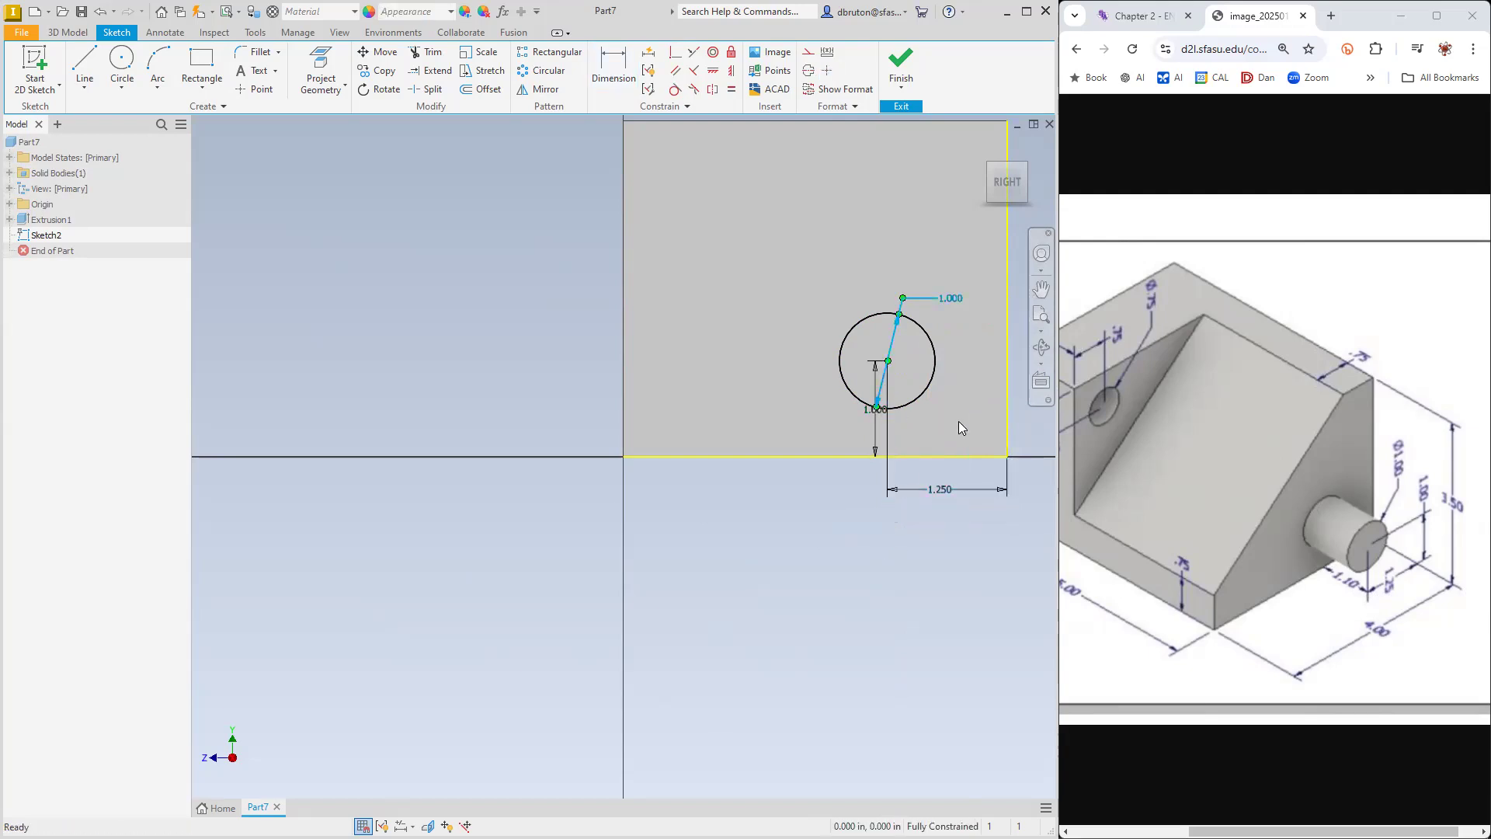
{"action": "left_click_drag", "start_coordinate": [869, 410], "coordinate": [1026, 425]}
{"action": "left_click_drag", "start_coordinate": [951, 298], "coordinate": [1010, 311]}
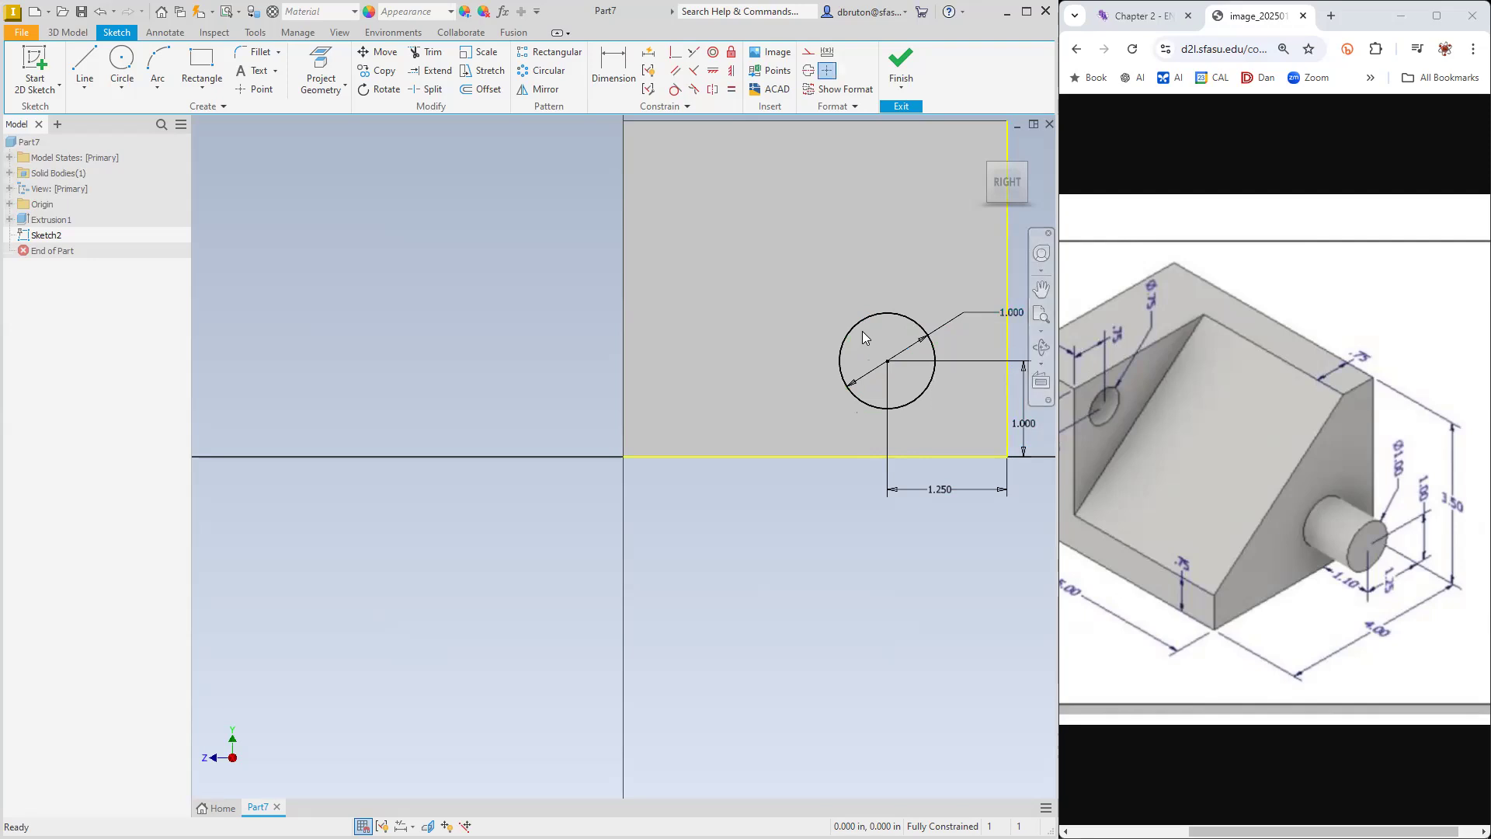
Extrude the 1 in circle 1.1 in outward from the block's right face as a joined cylindrical boss
{"action": "left_click", "coordinate": [68, 32]}
{"action": "left_click", "coordinate": [85, 69]}
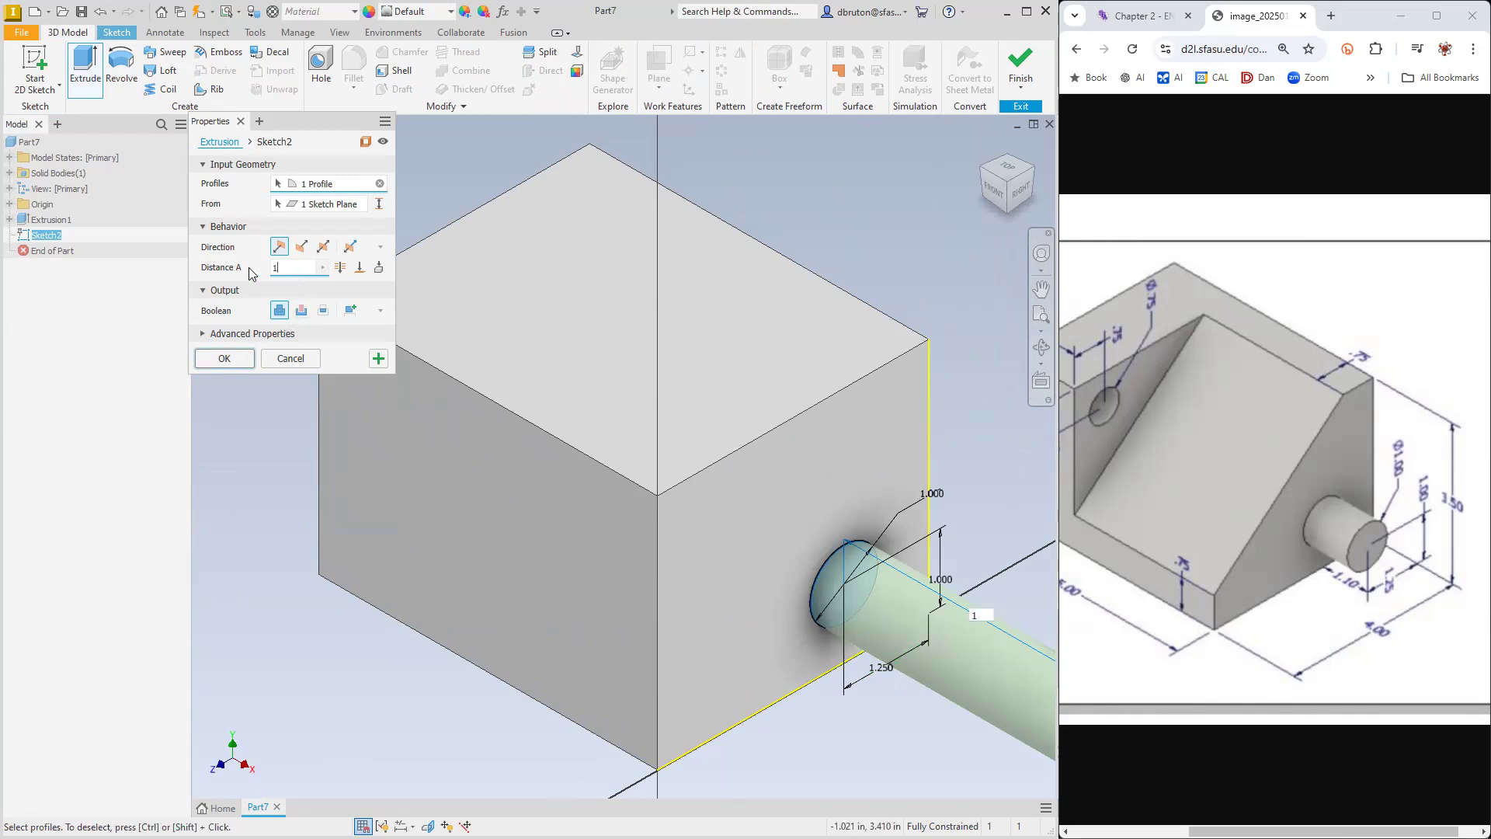
{"action": "key", "text": "Return"}
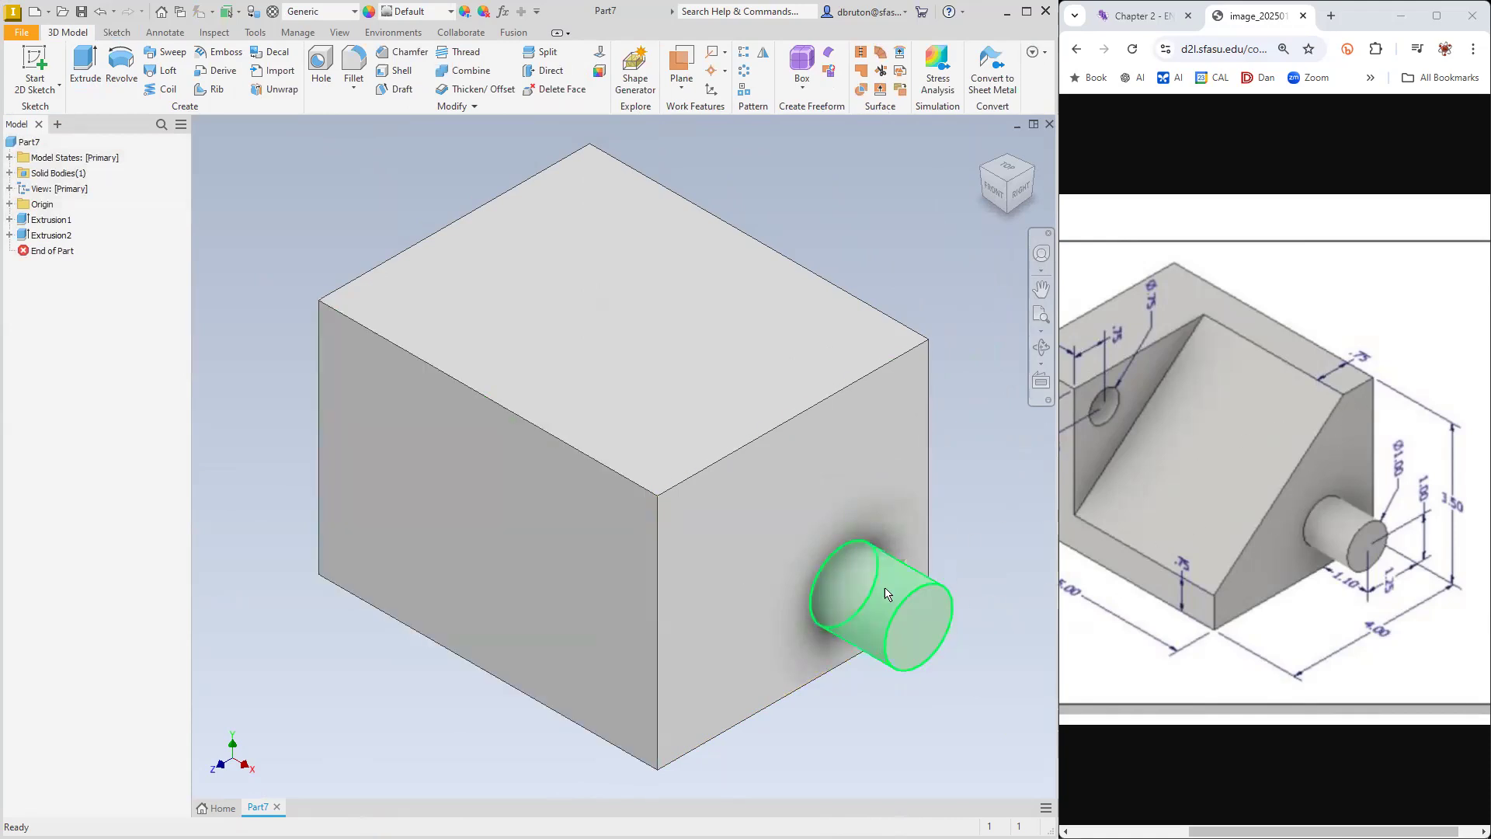
Sketch a closed triangle on the block's right face at its upper front corner, with legs about 2.1 in along the top and front edges
{"action": "left_click", "coordinate": [722, 523]}
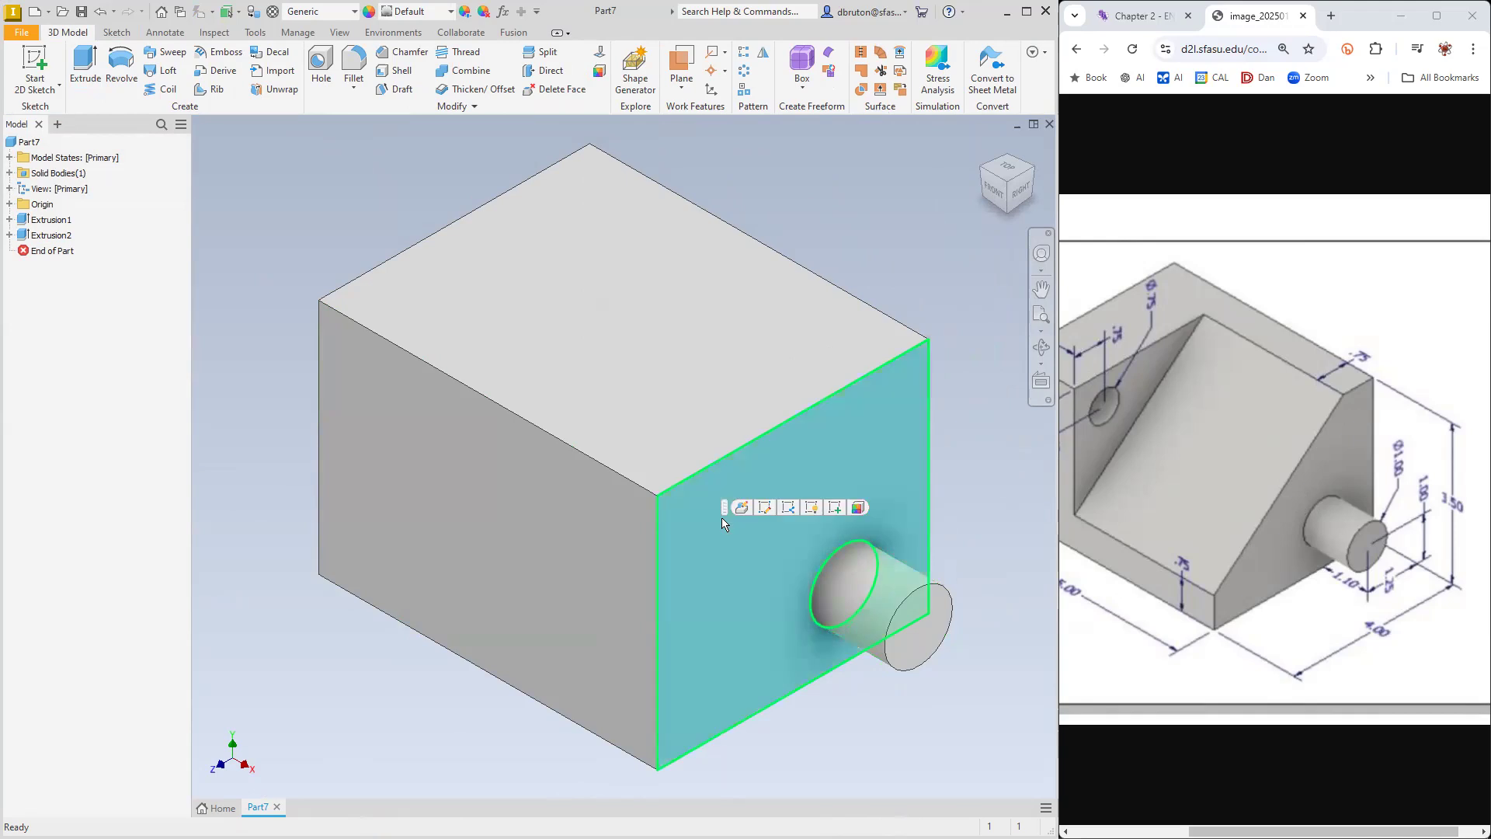
{"action": "left_click", "coordinate": [834, 507]}
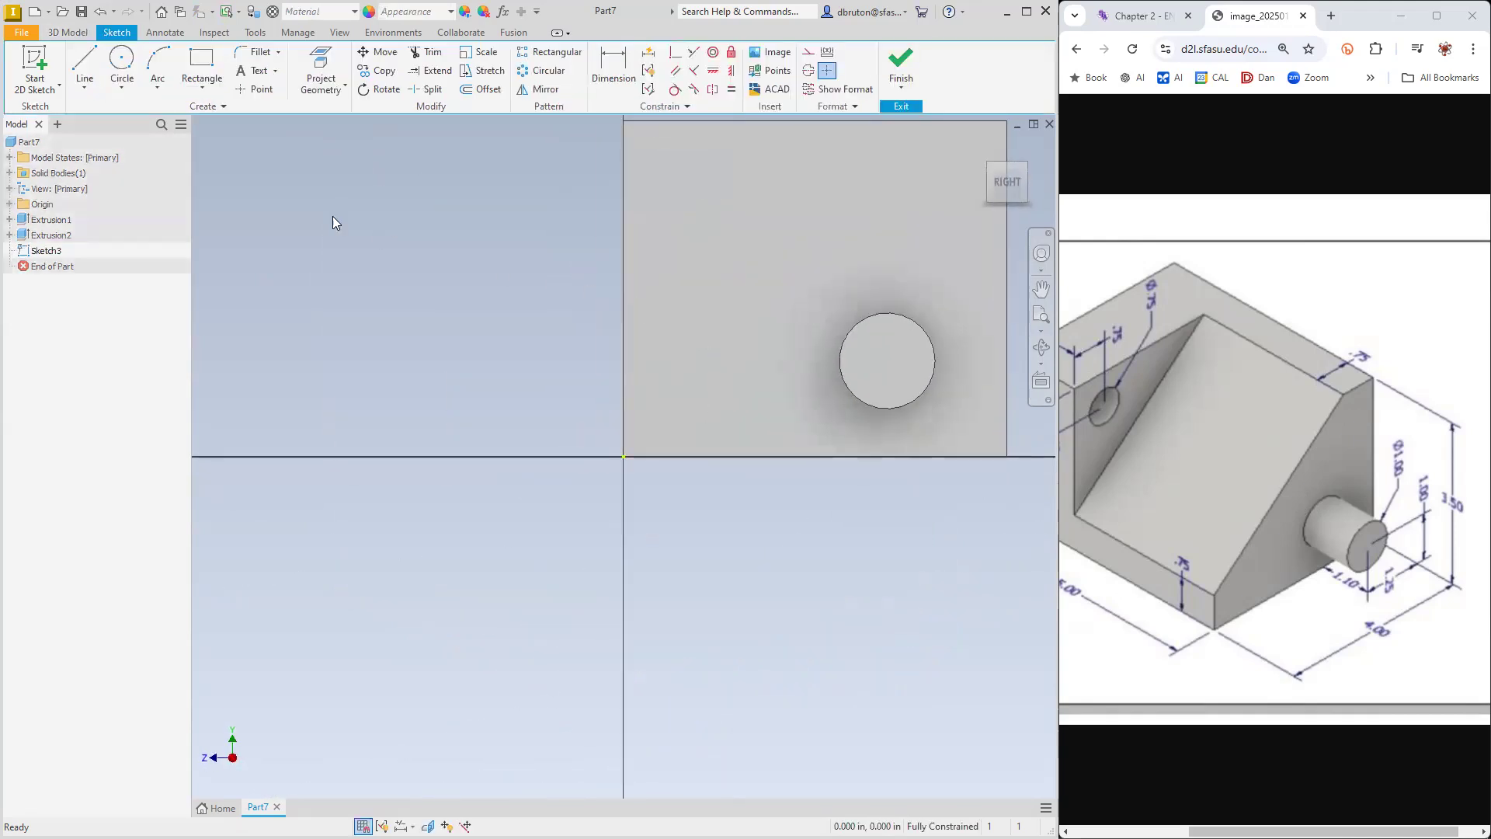
{"action": "left_click", "coordinate": [84, 66]}
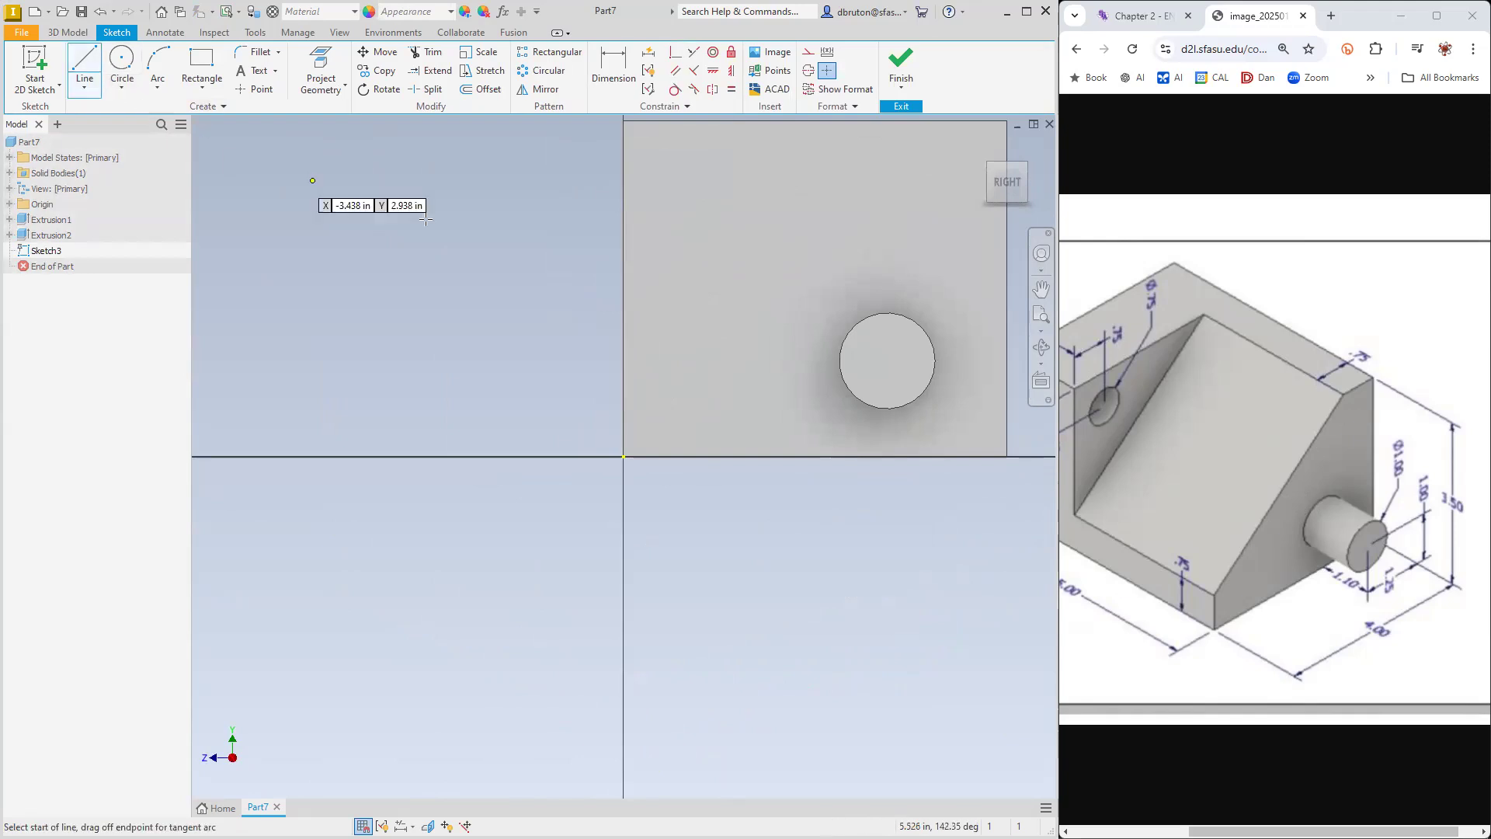
{"action": "left_click", "coordinate": [827, 122]}
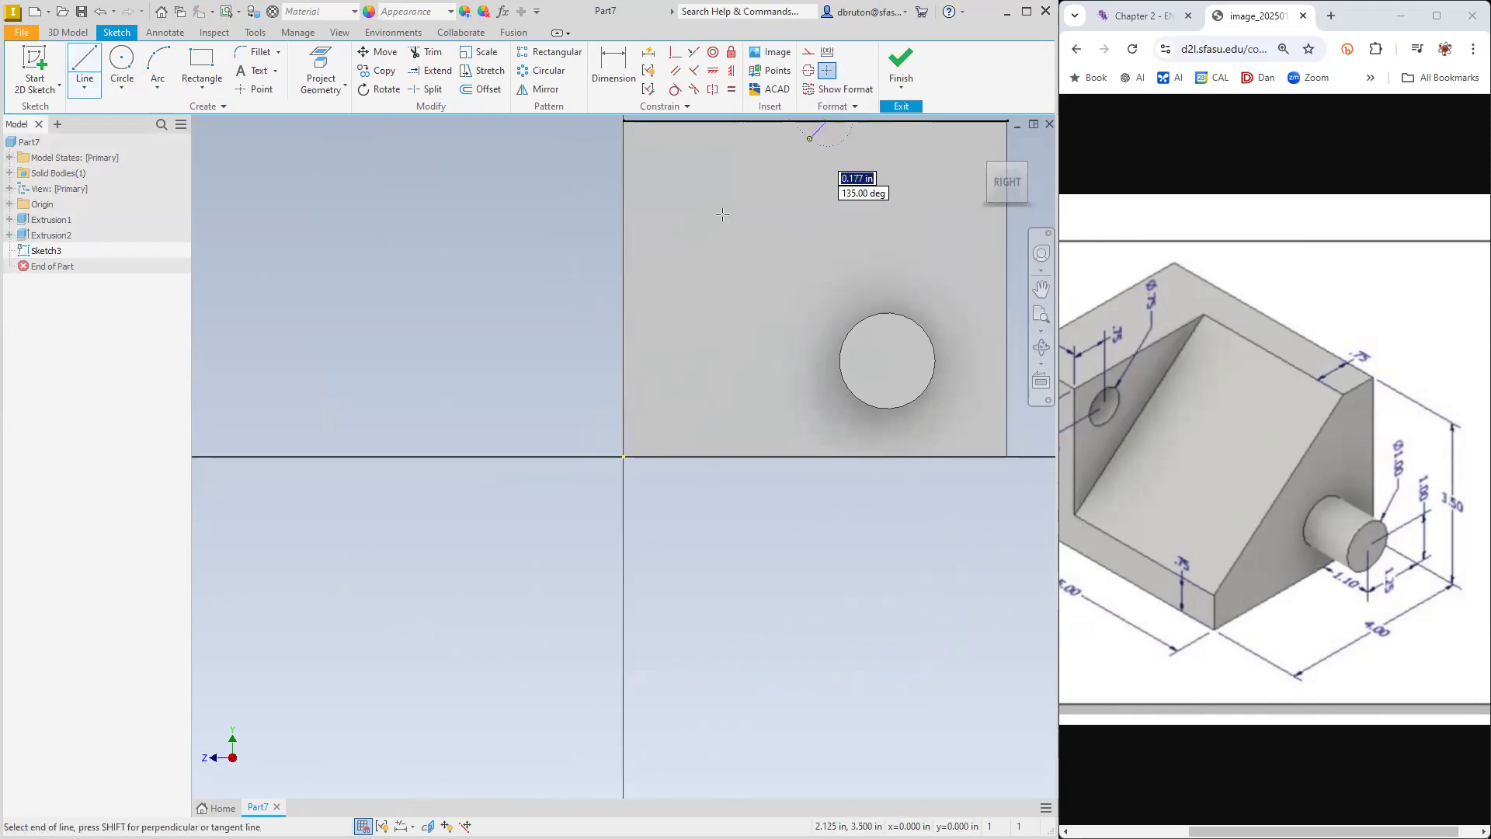
{"action": "left_click", "coordinate": [624, 318]}
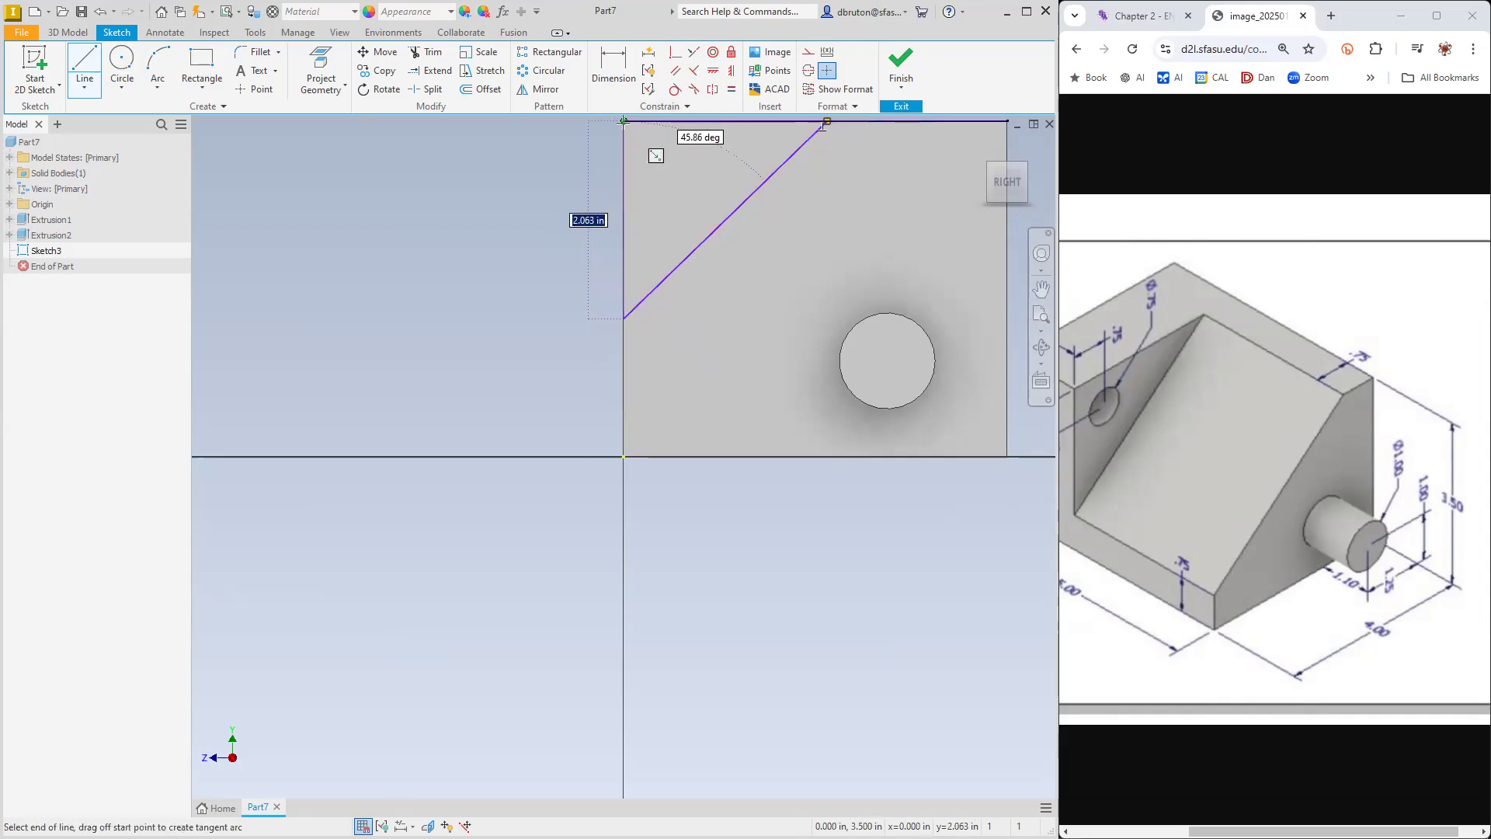
{"action": "left_click", "coordinate": [624, 122]}
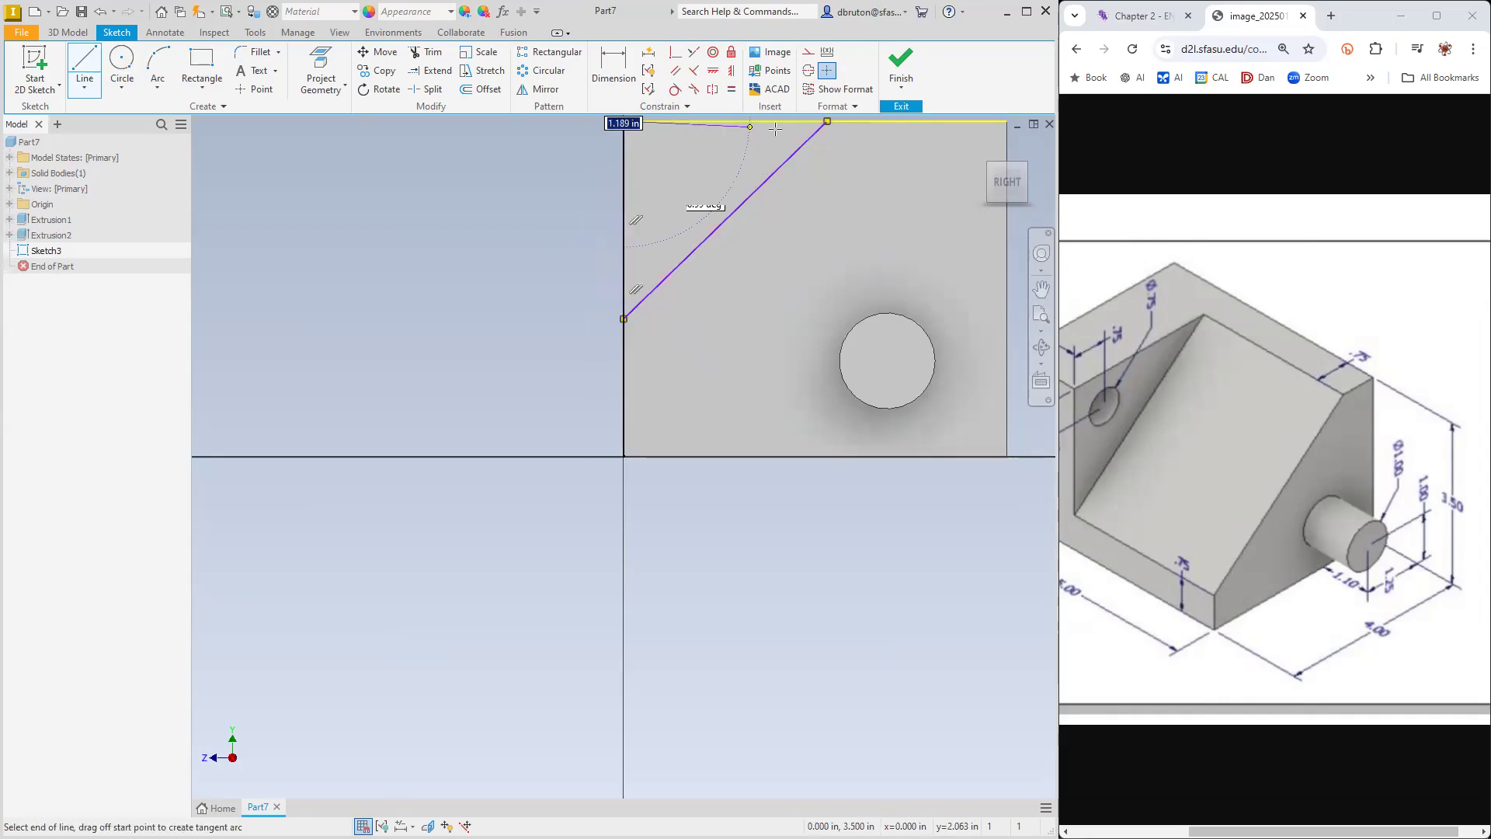
{"action": "left_click", "coordinate": [827, 122]}
{"action": "key", "text": "Escape"}
Dimension the sloped line's lower end 0.75 in above the bottom corner of the face
{"action": "scroll", "coordinate": [681, 230], "scroll_direction": "down", "scroll_amount": 4}
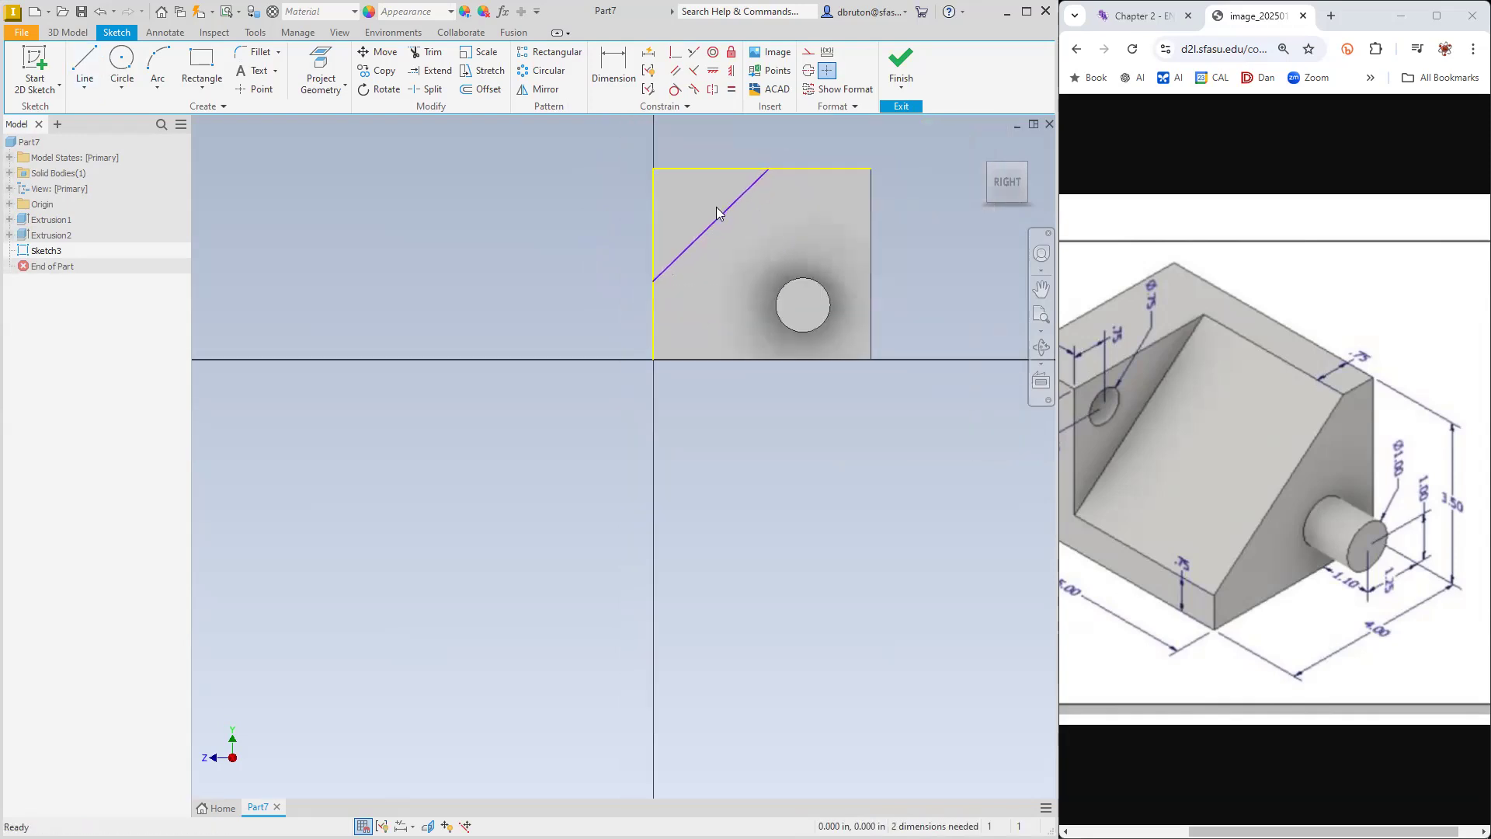
{"action": "scroll", "coordinate": [715, 183], "scroll_direction": "up", "scroll_amount": 2}
{"action": "scroll", "coordinate": [744, 176], "scroll_direction": "up", "scroll_amount": 1}
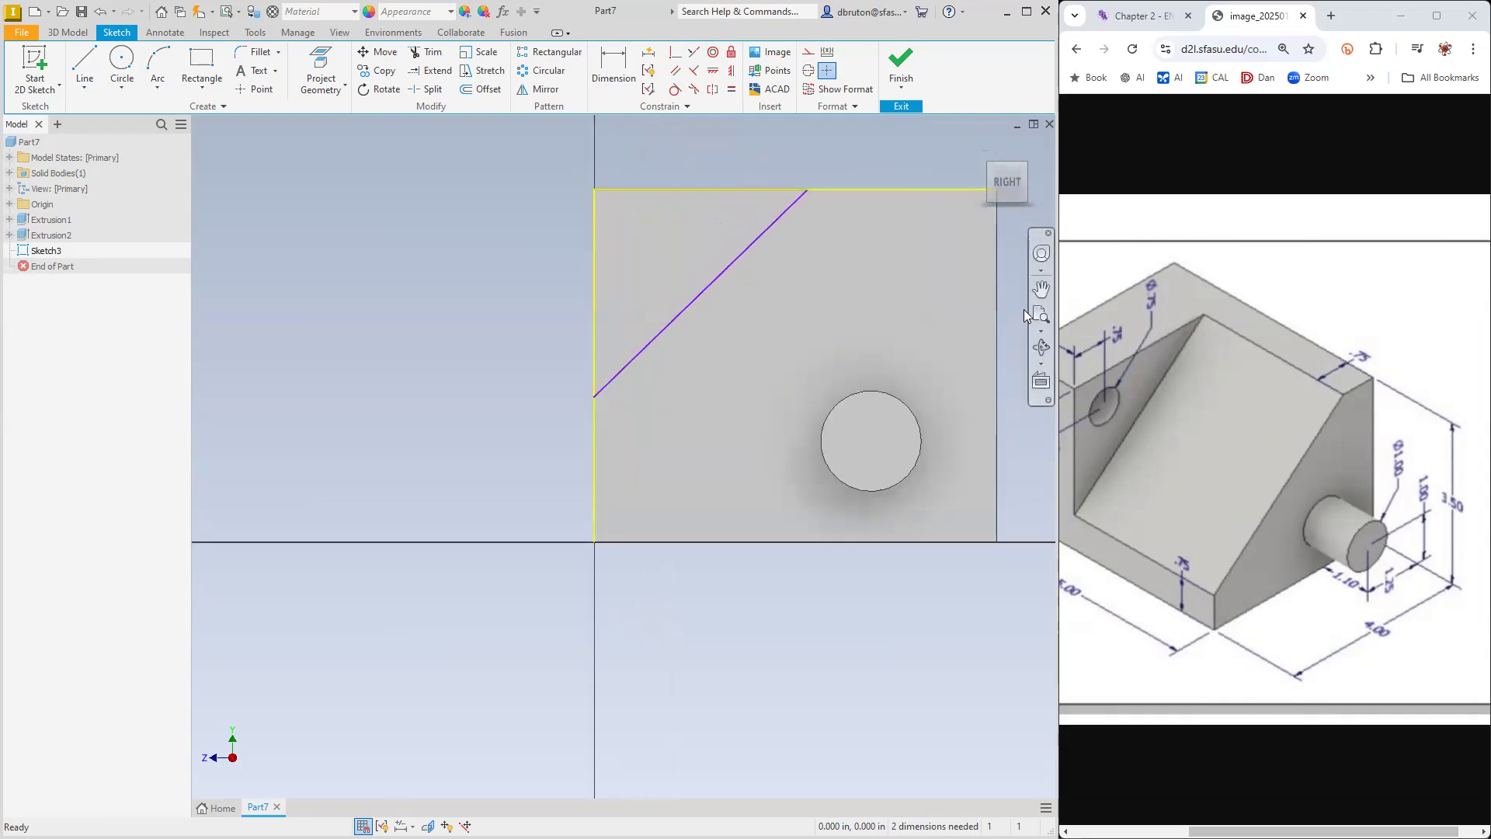
{"action": "left_click", "coordinate": [1050, 326]}
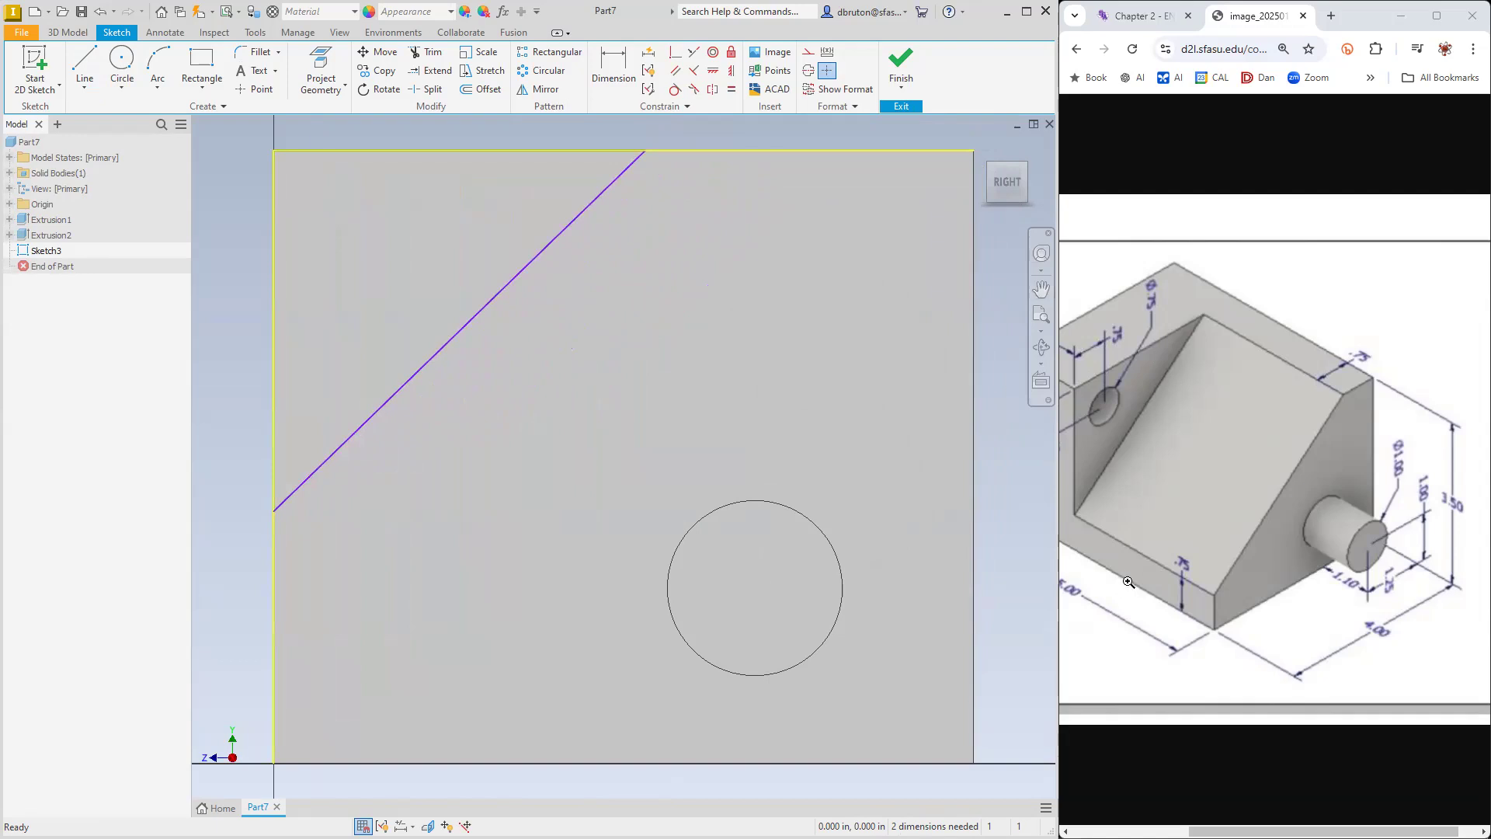
{"action": "left_click_drag", "start_coordinate": [1196, 831], "coordinate": [1154, 831]}
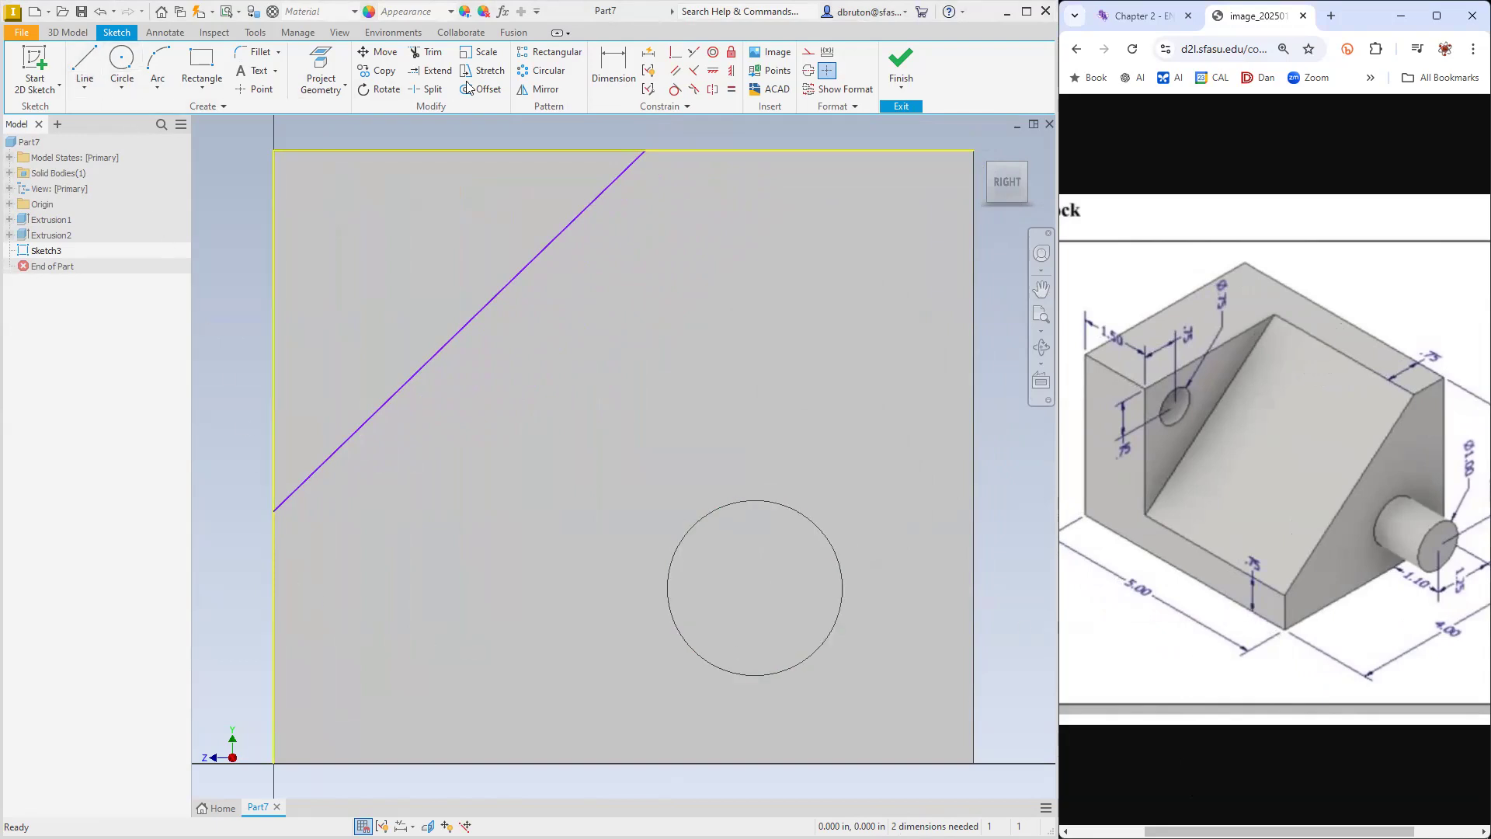
{"action": "left_click", "coordinate": [614, 68]}
{"action": "left_click", "coordinate": [274, 512]}
{"action": "left_click", "coordinate": [275, 764]}
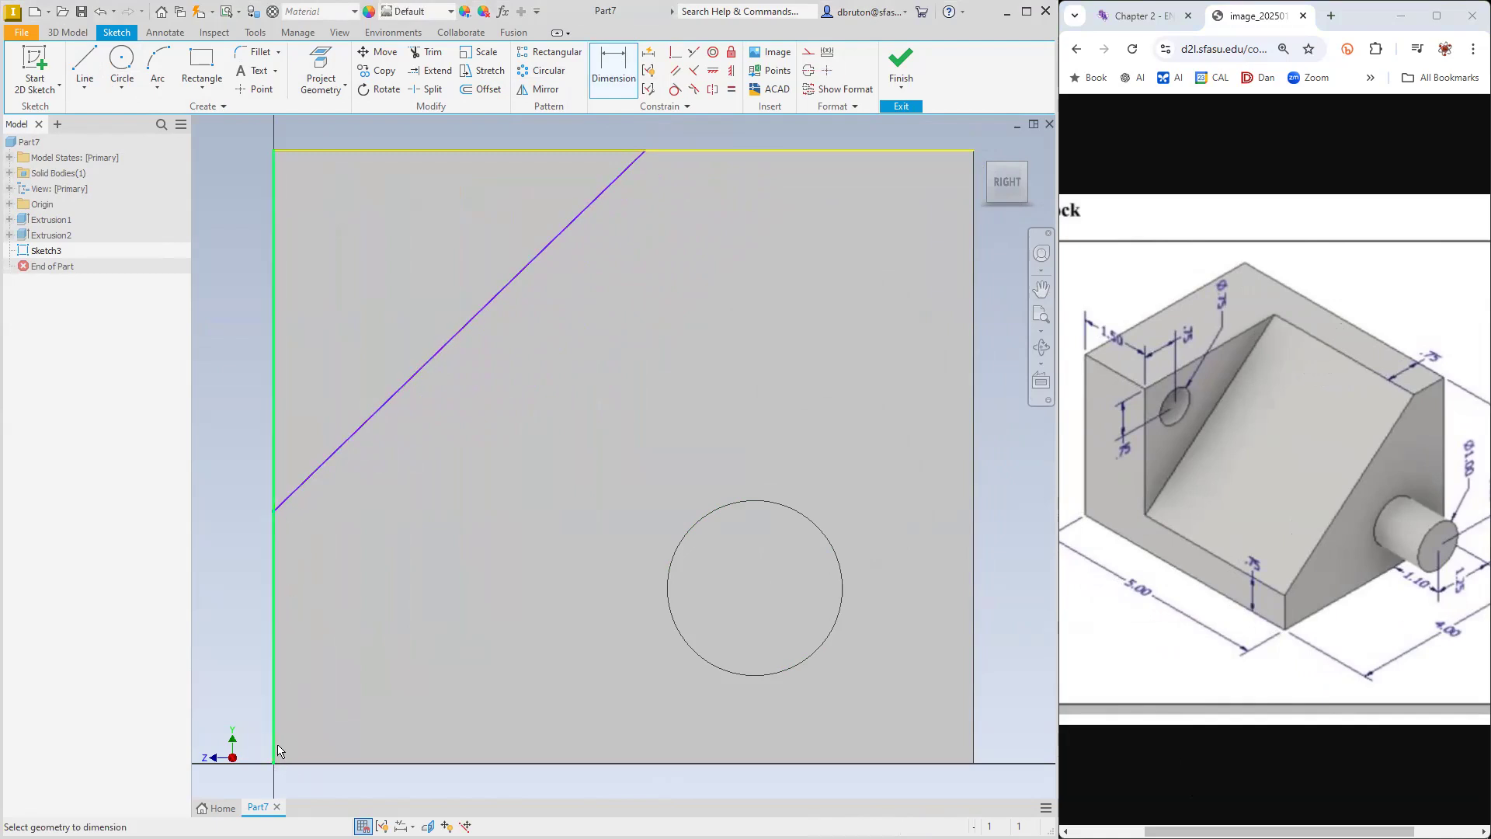
{"action": "left_click", "coordinate": [234, 647]}
{"action": "type", "text": "0.75"}
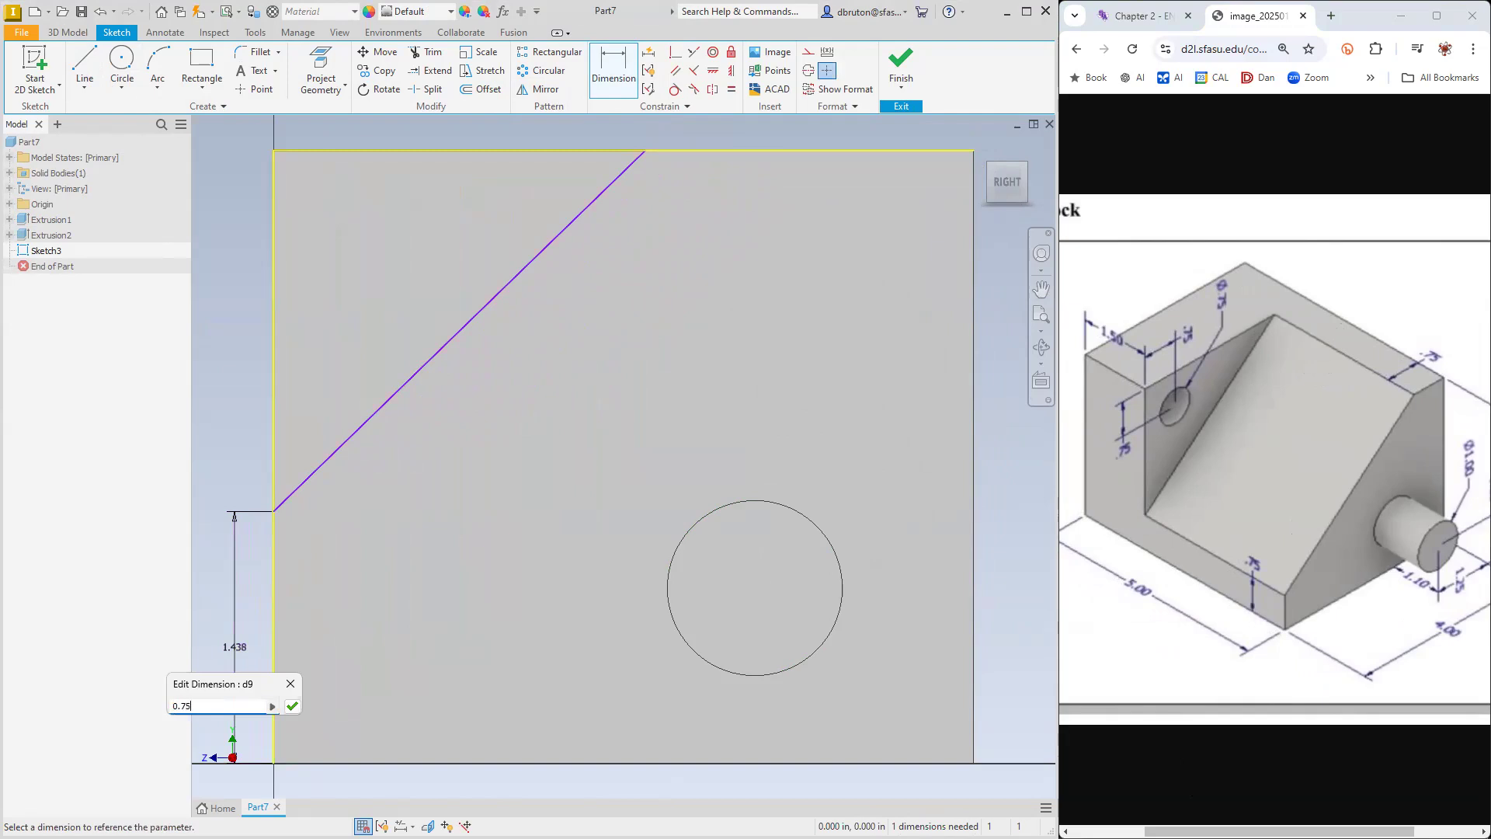
{"action": "key", "text": "Return"}
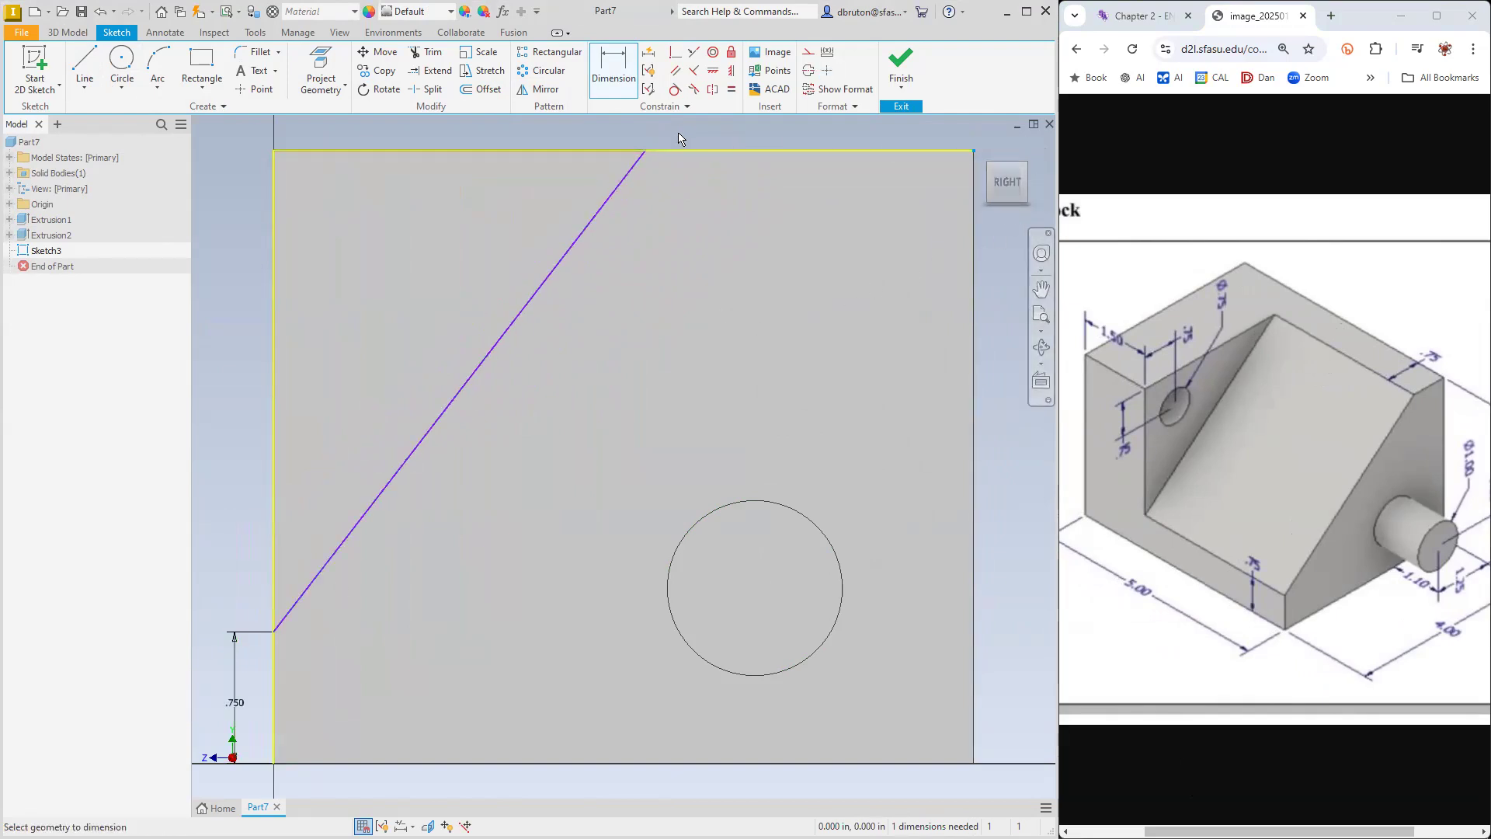
Dimension the sloped line's upper end 0.75 in from the rear top corner of the face
{"action": "left_click", "coordinate": [644, 151]}
{"action": "left_click", "coordinate": [805, 129]}
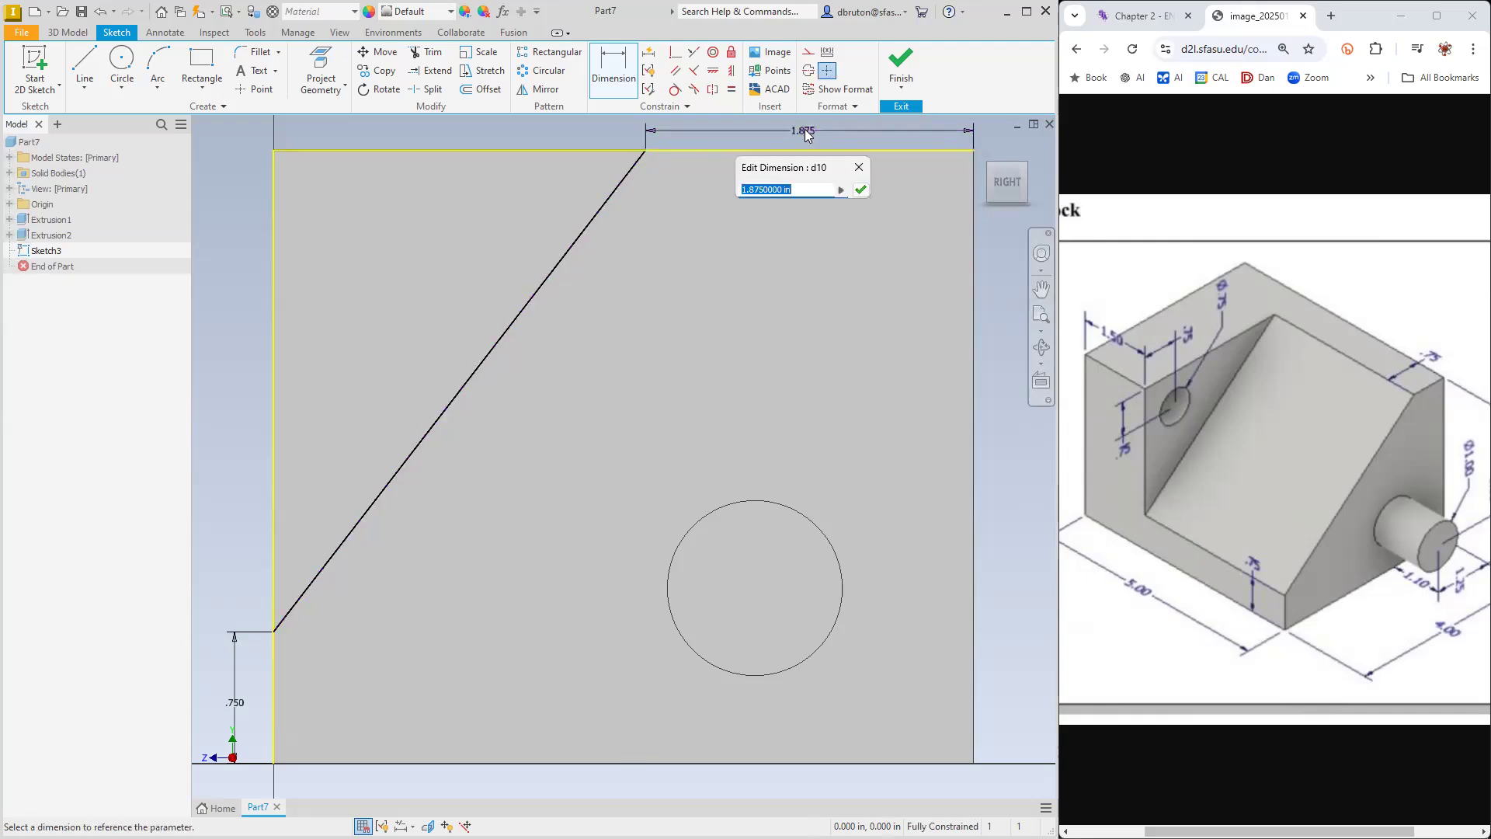
{"action": "type", "text": ".75"}
{"action": "key", "text": "Return"}
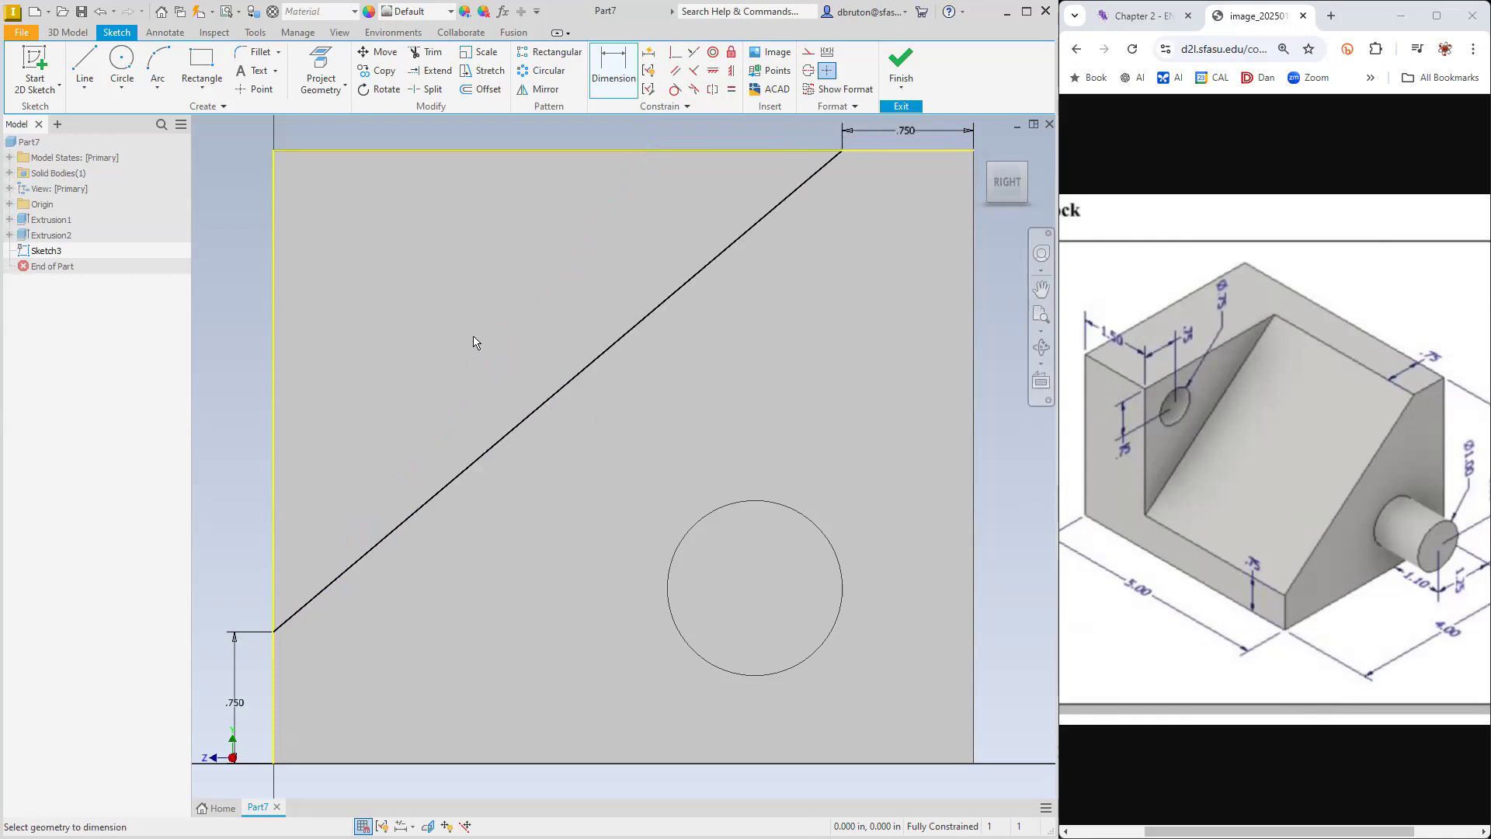
Extrude the triangular profile 3.5 in into the block as a cut to form the sloped recess
{"action": "left_click", "coordinate": [67, 32]}
{"action": "key", "text": "F6"}
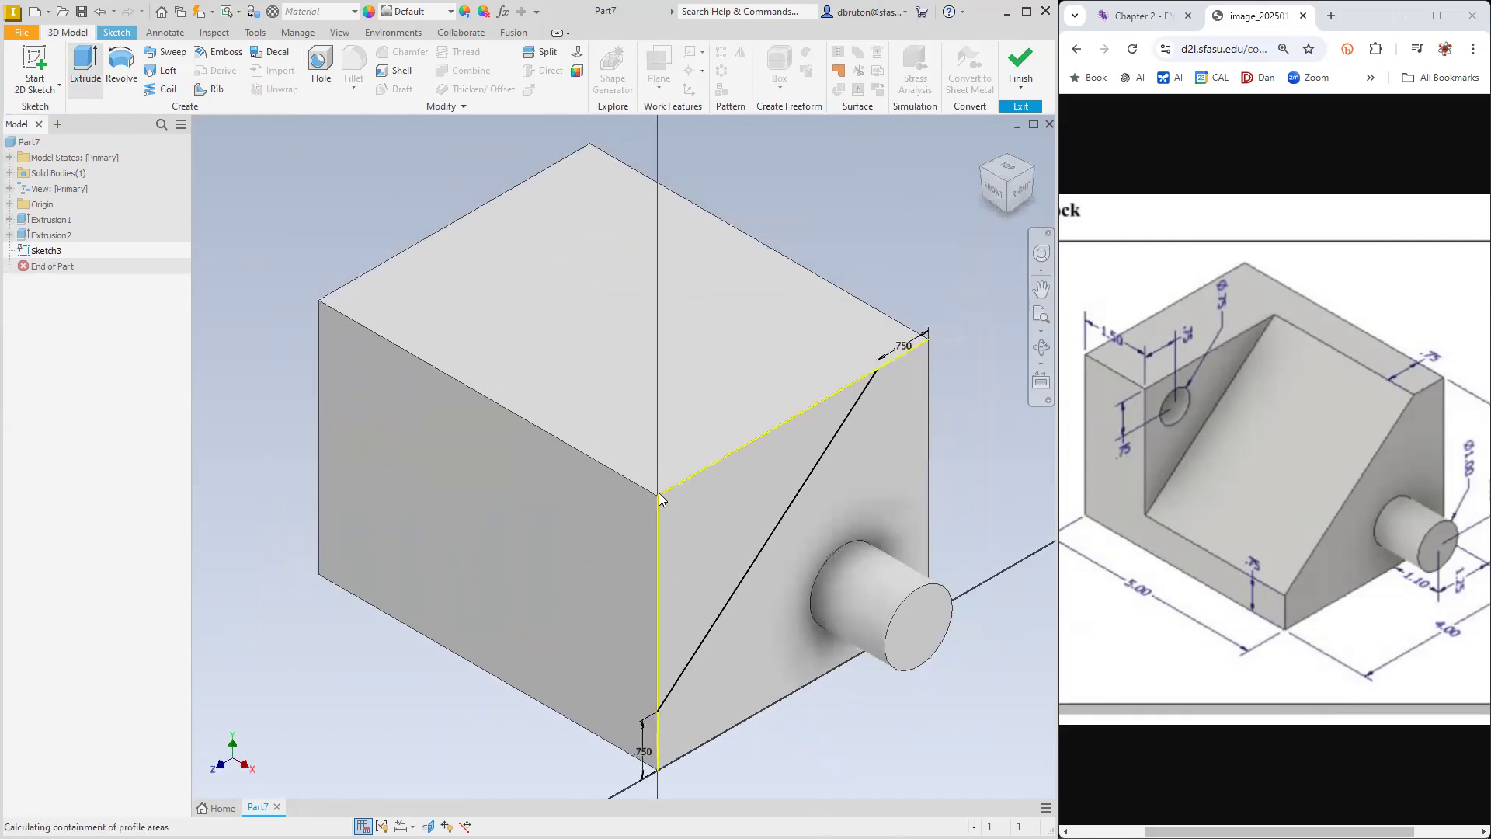
{"action": "key", "text": "e"}
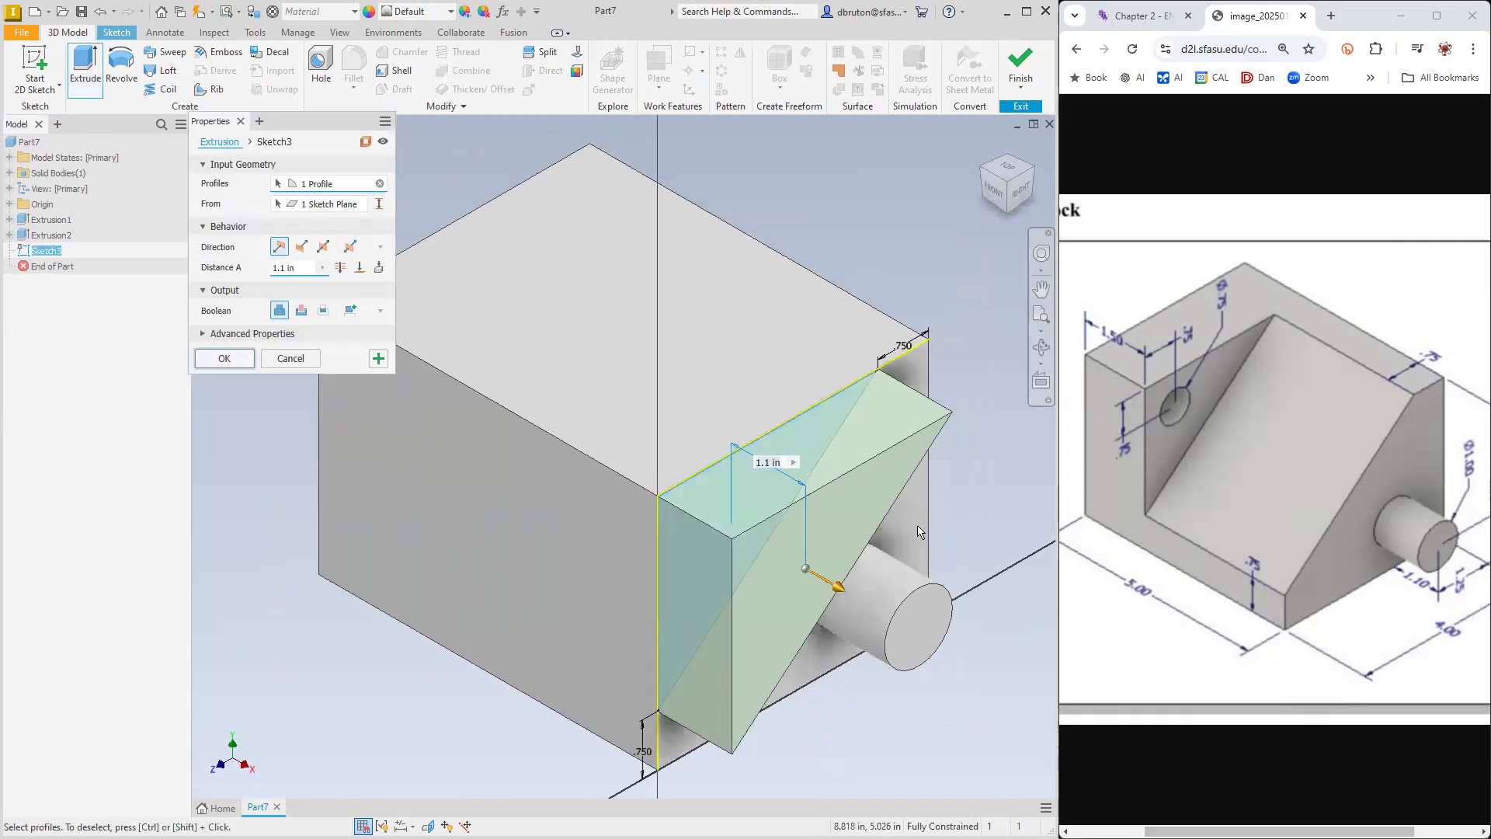
{"action": "left_click", "coordinate": [301, 247]}
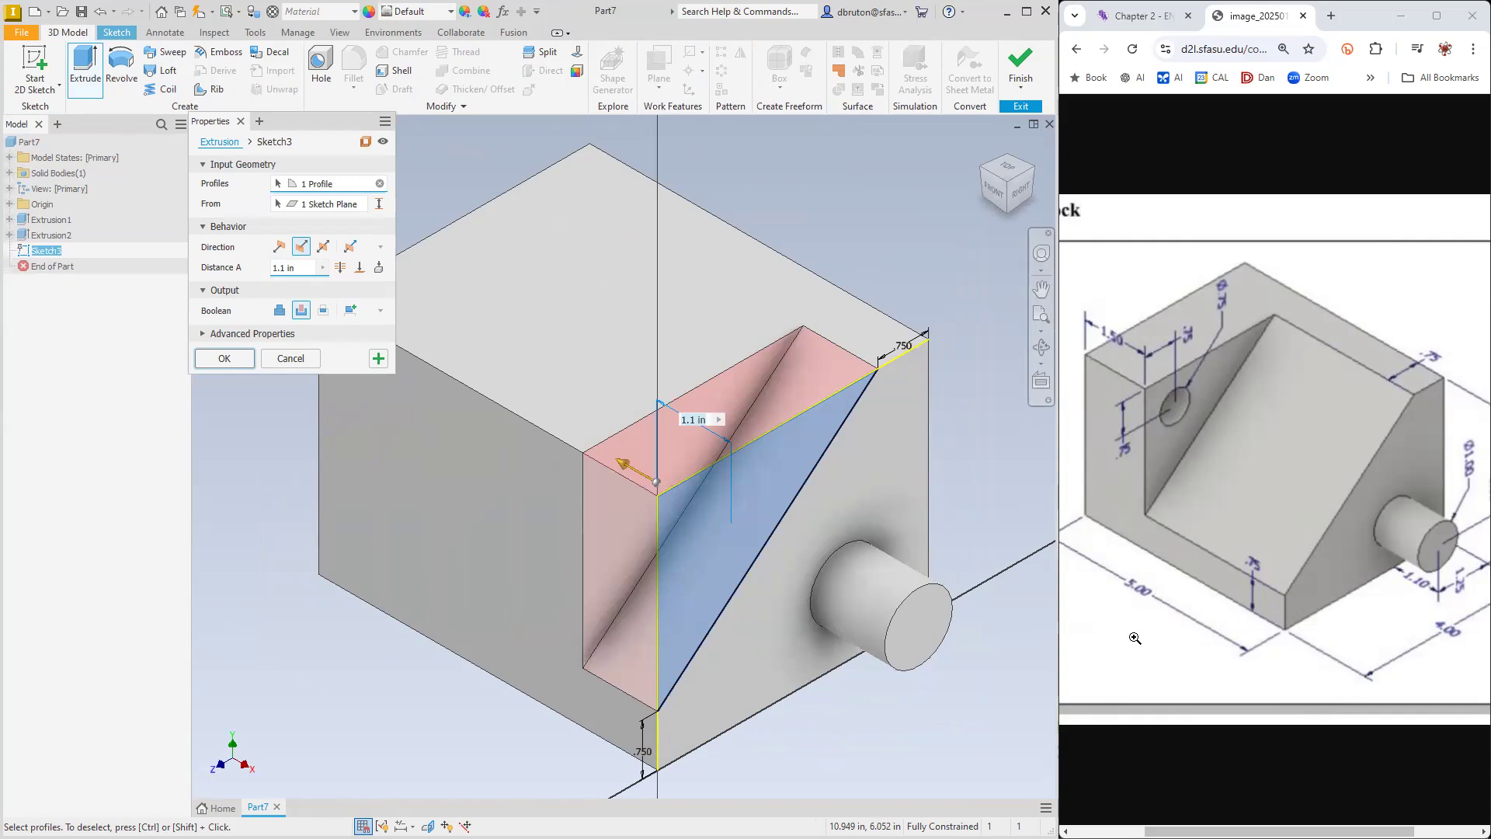
{"action": "left_click", "coordinate": [296, 272]}
{"action": "type", "text": "3."}
{"action": "key", "text": "Return"}
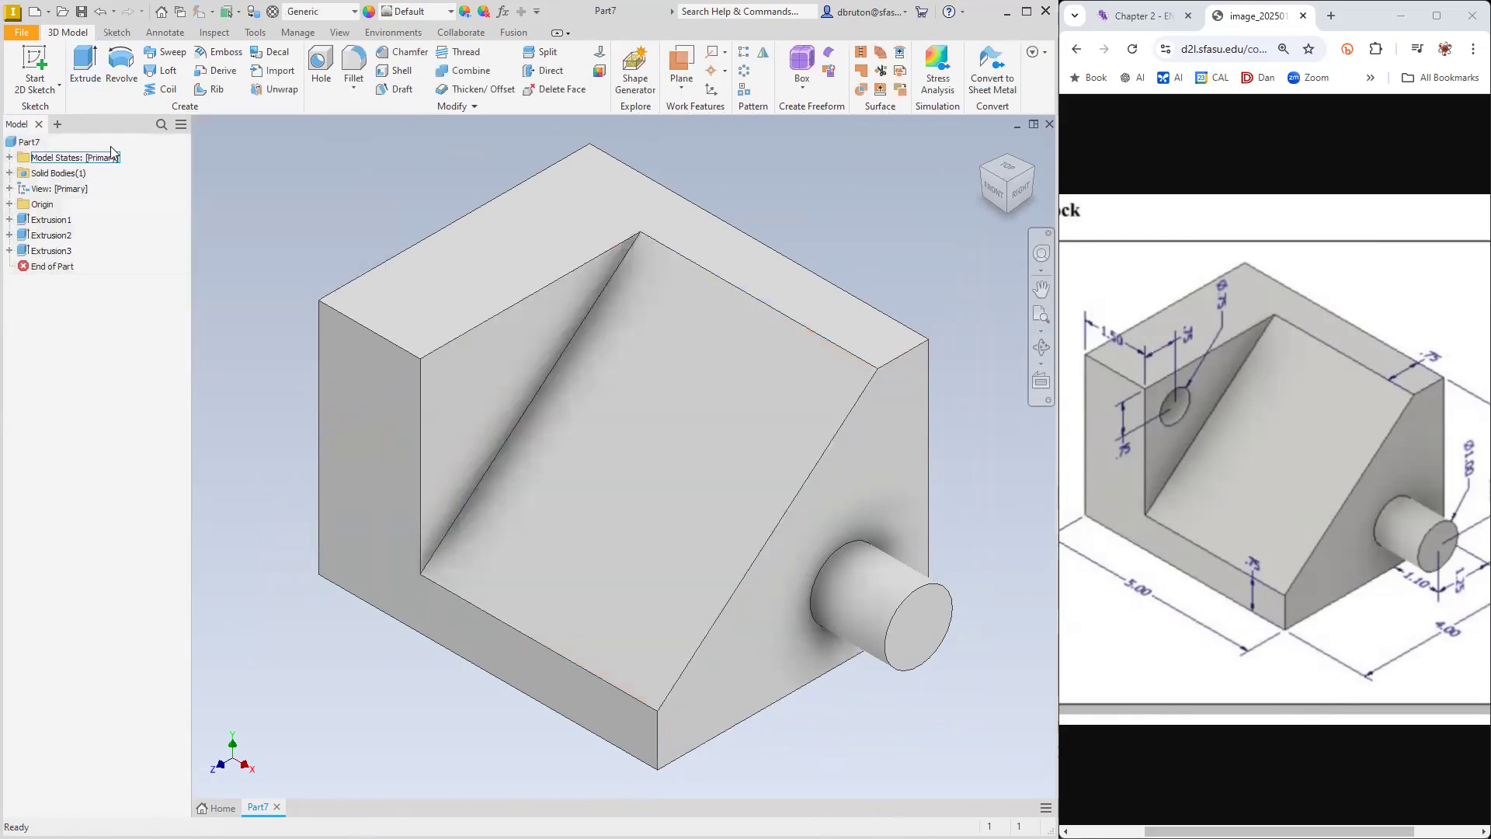
Sketch a circle about 0.71 in in diameter near the upper front corner of the recess's triangular side wall
{"action": "left_click", "coordinate": [467, 398]}
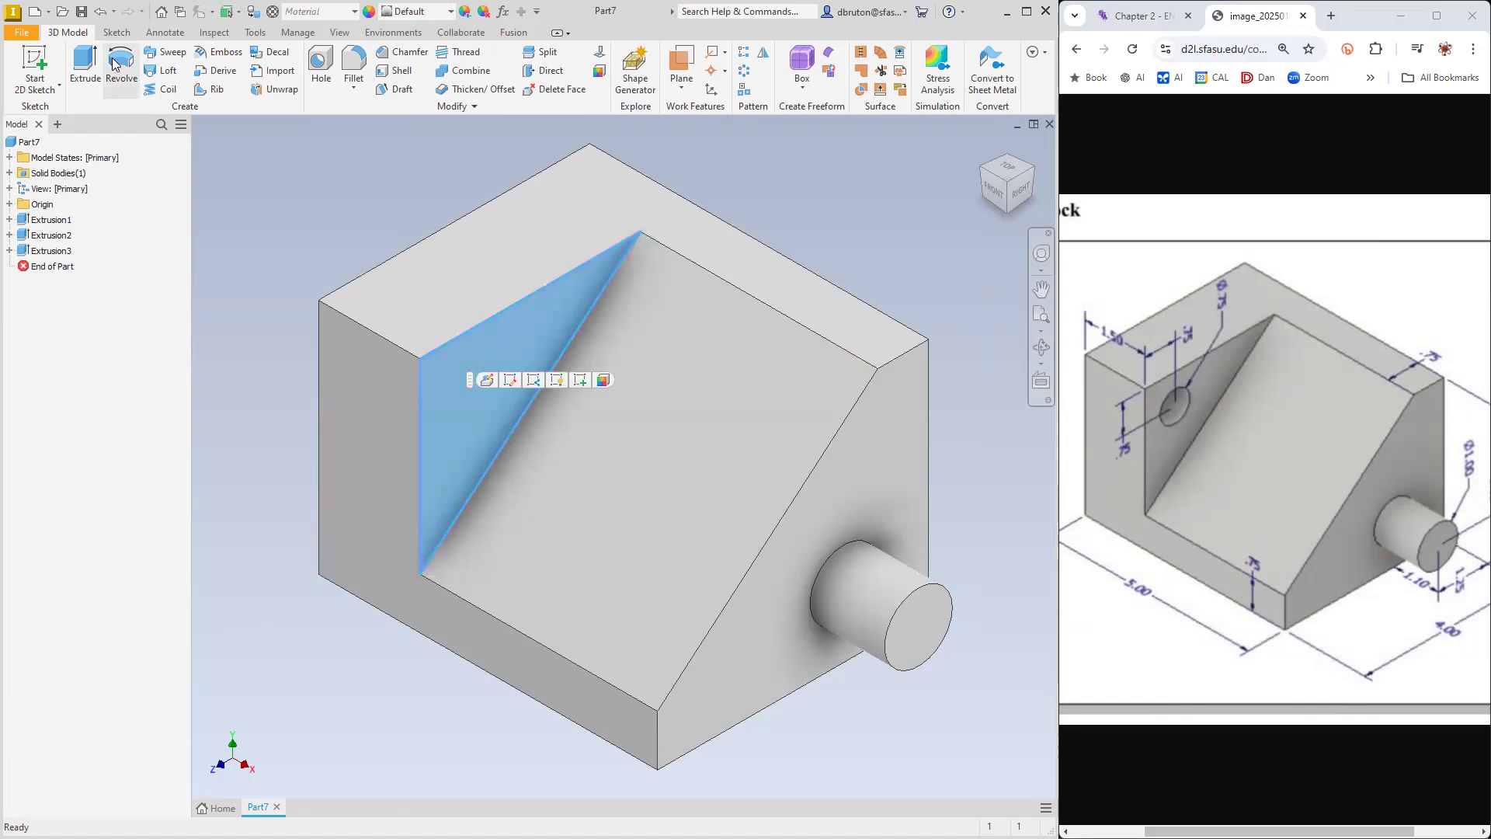
{"action": "left_click", "coordinate": [36, 84]}
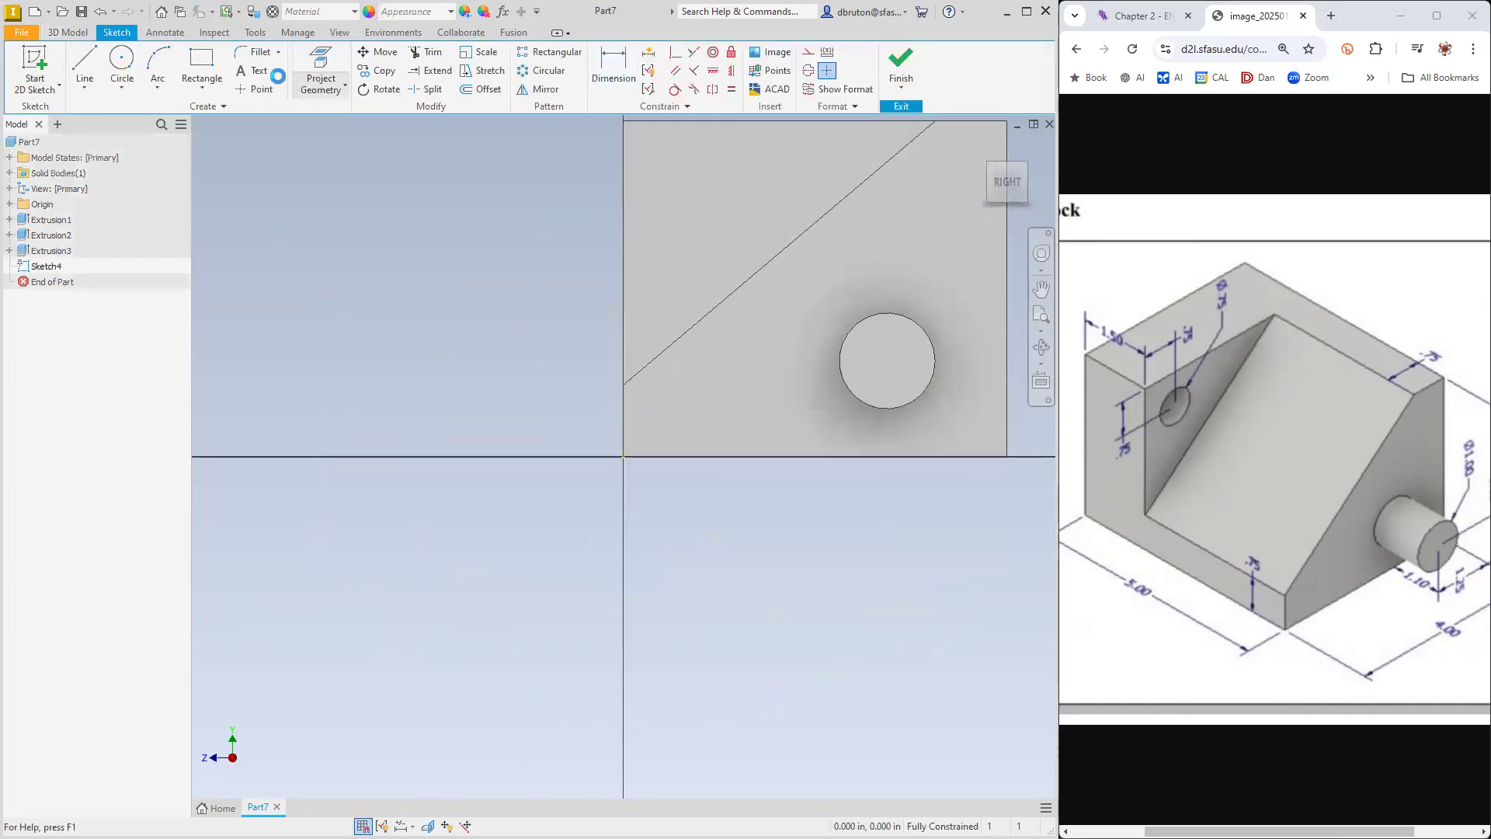
{"action": "left_click", "coordinate": [122, 64]}
{"action": "left_click", "coordinate": [695, 187]}
{"action": "left_click", "coordinate": [719, 163]}
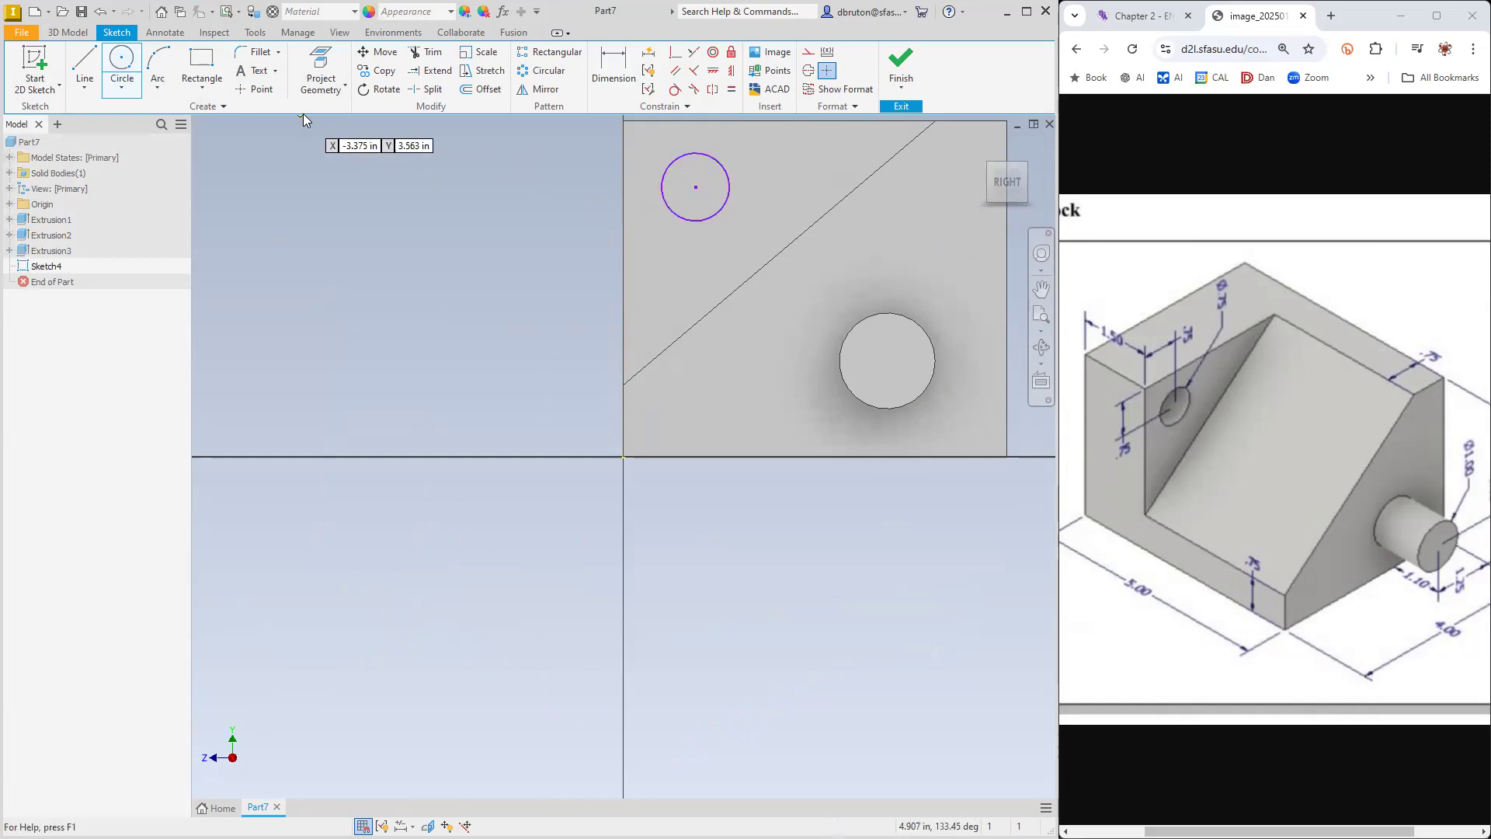
Dimension the new circle's diameter as 0.756 in
{"action": "left_click", "coordinate": [616, 72]}
{"action": "left_click", "coordinate": [731, 196]}
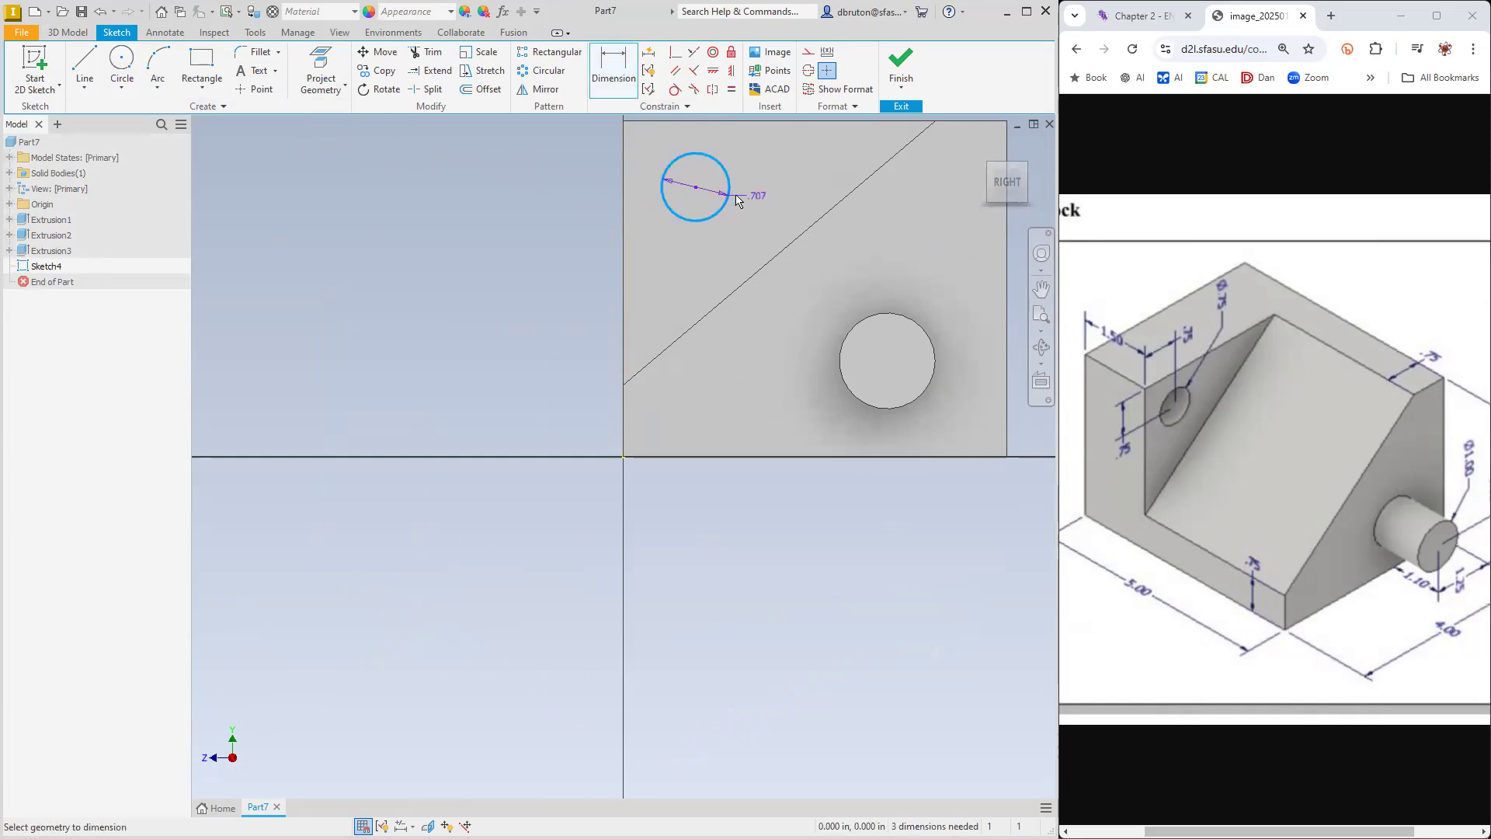
{"action": "left_click", "coordinate": [755, 183]}
{"action": "type", "text": "0.756"}
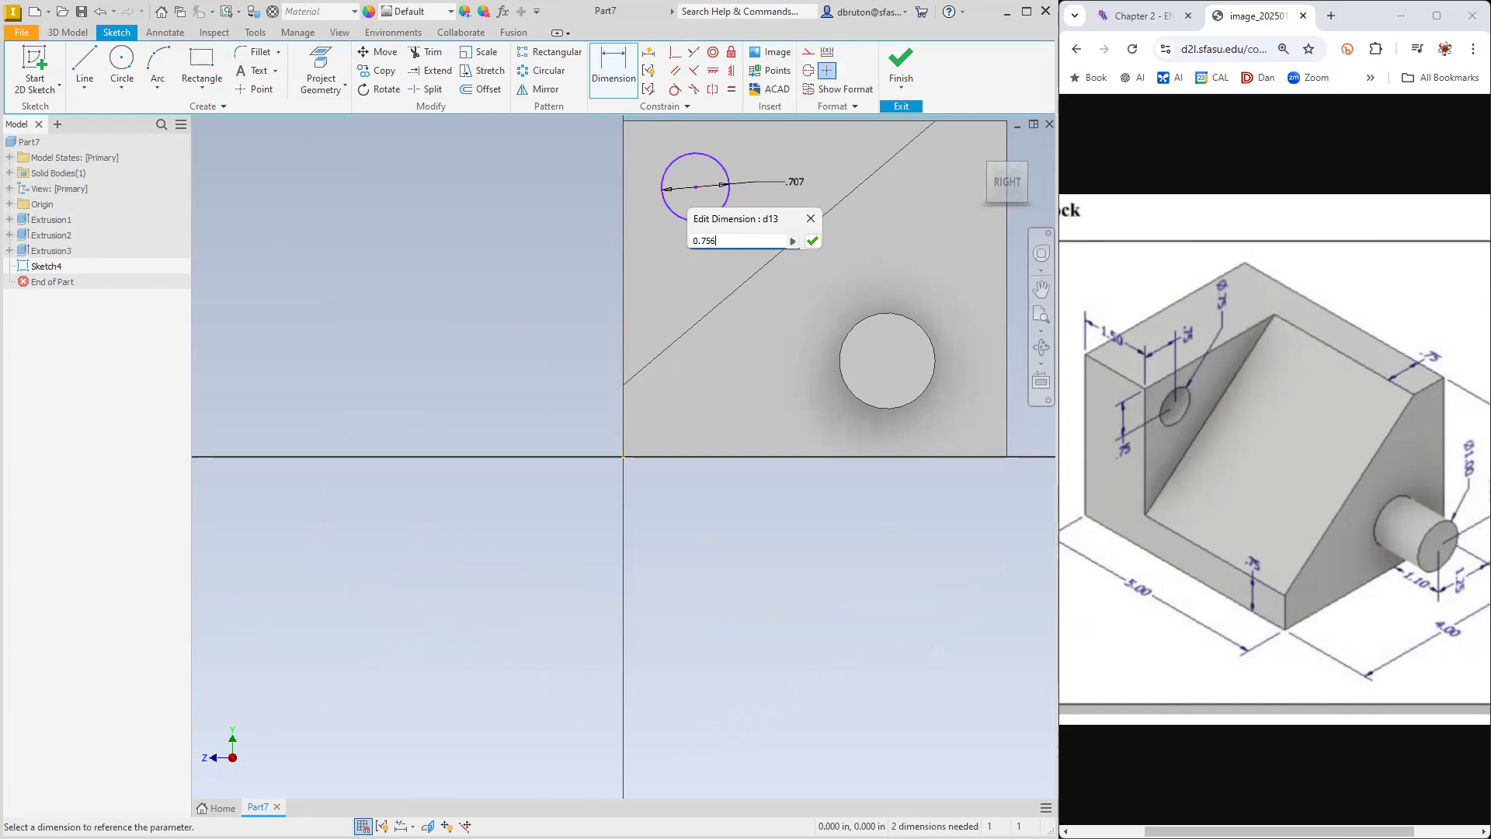
{"action": "key", "text": "Return"}
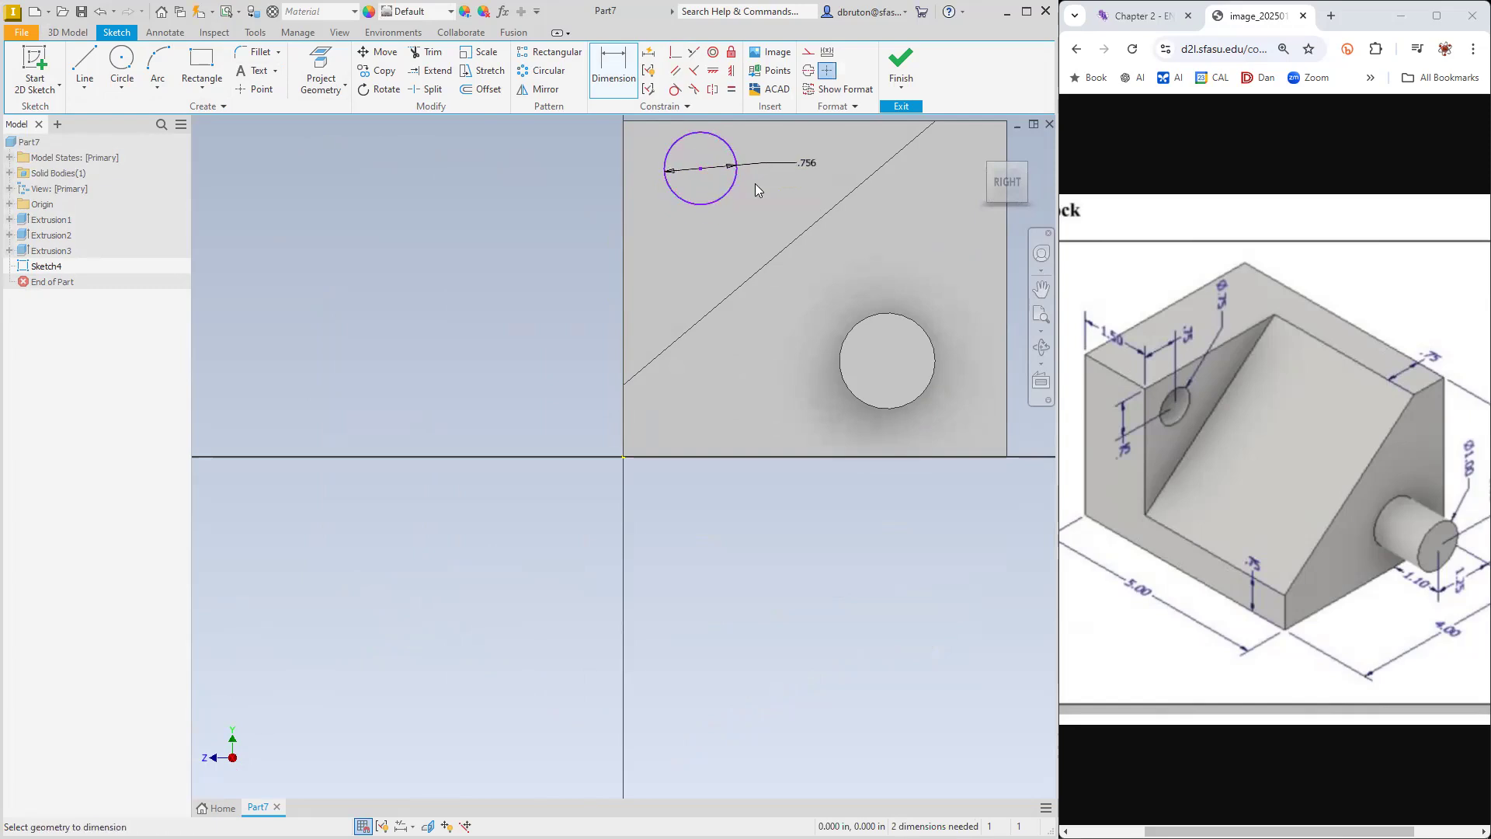
Dimension the small circle's center 0.75 in below the wall's top edge
{"action": "left_click", "coordinate": [710, 121]}
{"action": "left_click", "coordinate": [700, 168]}
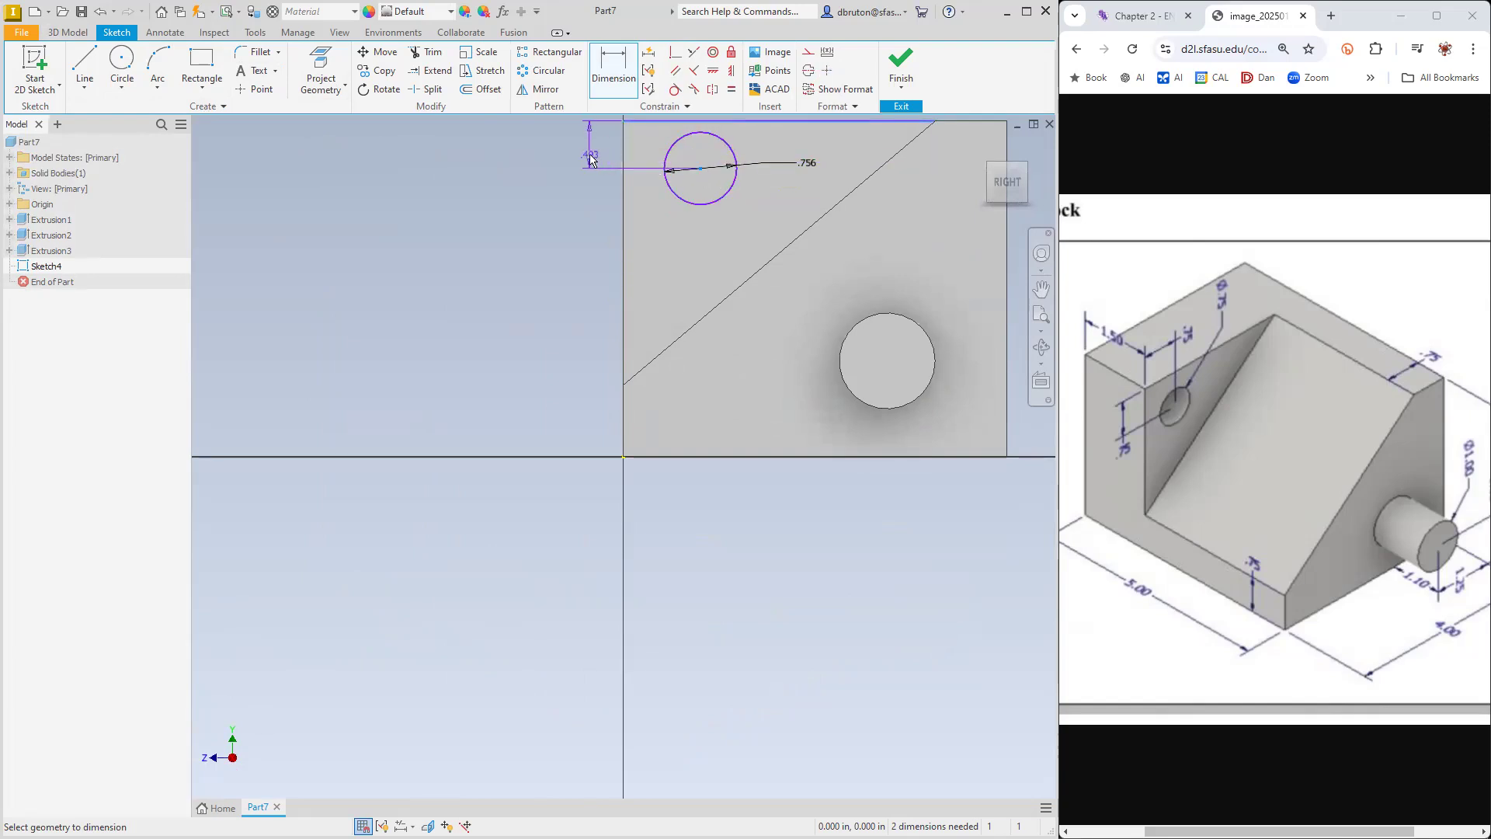
{"action": "left_click", "coordinate": [586, 158]}
{"action": "type", "text": "0.75"}
{"action": "key", "text": "Return"}
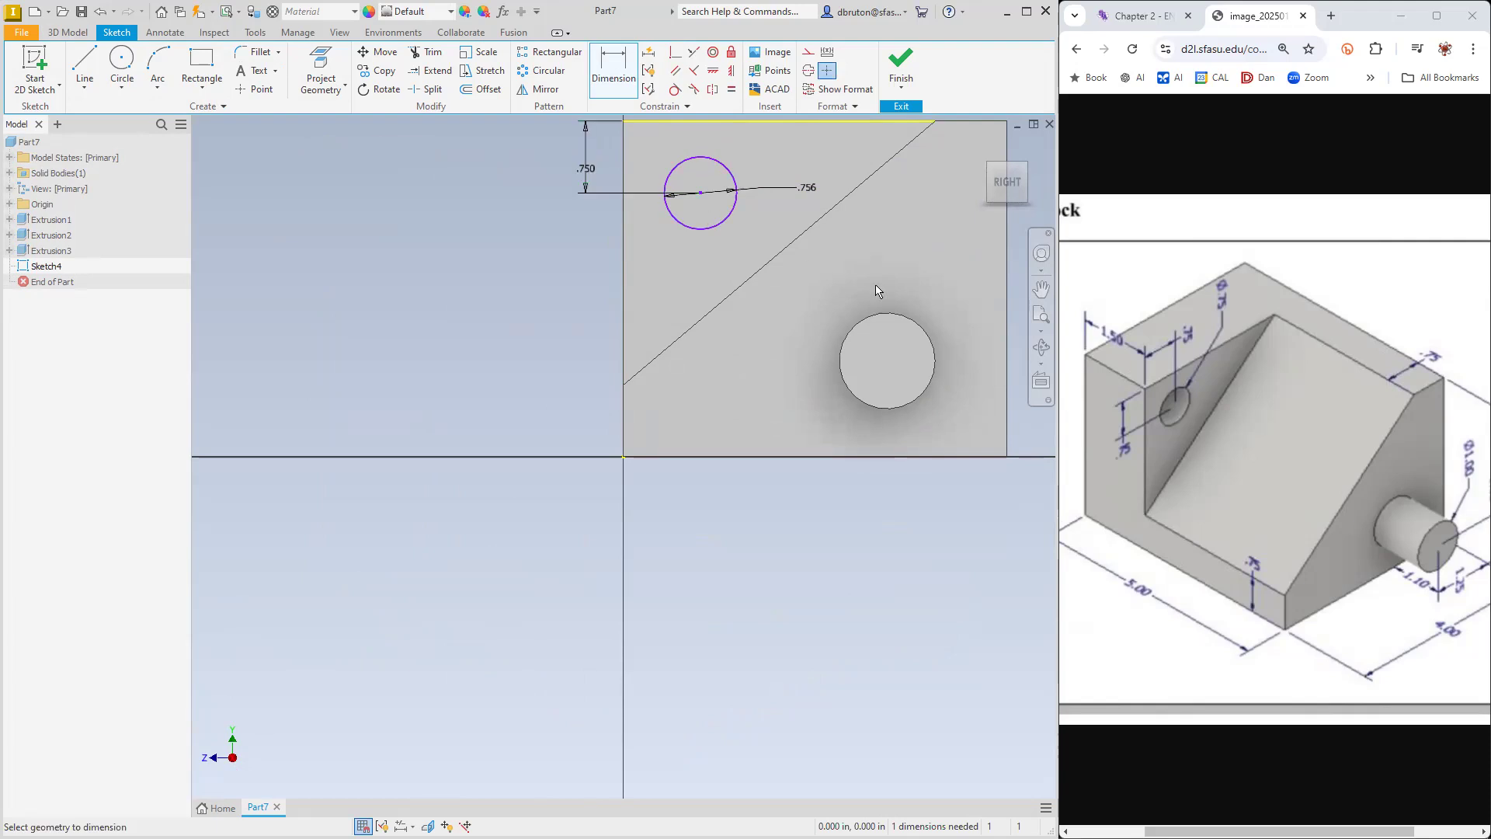
Dimension the small circle's center 0.75 in from the wall's front vertical edge
{"action": "left_click", "coordinate": [1042, 316]}
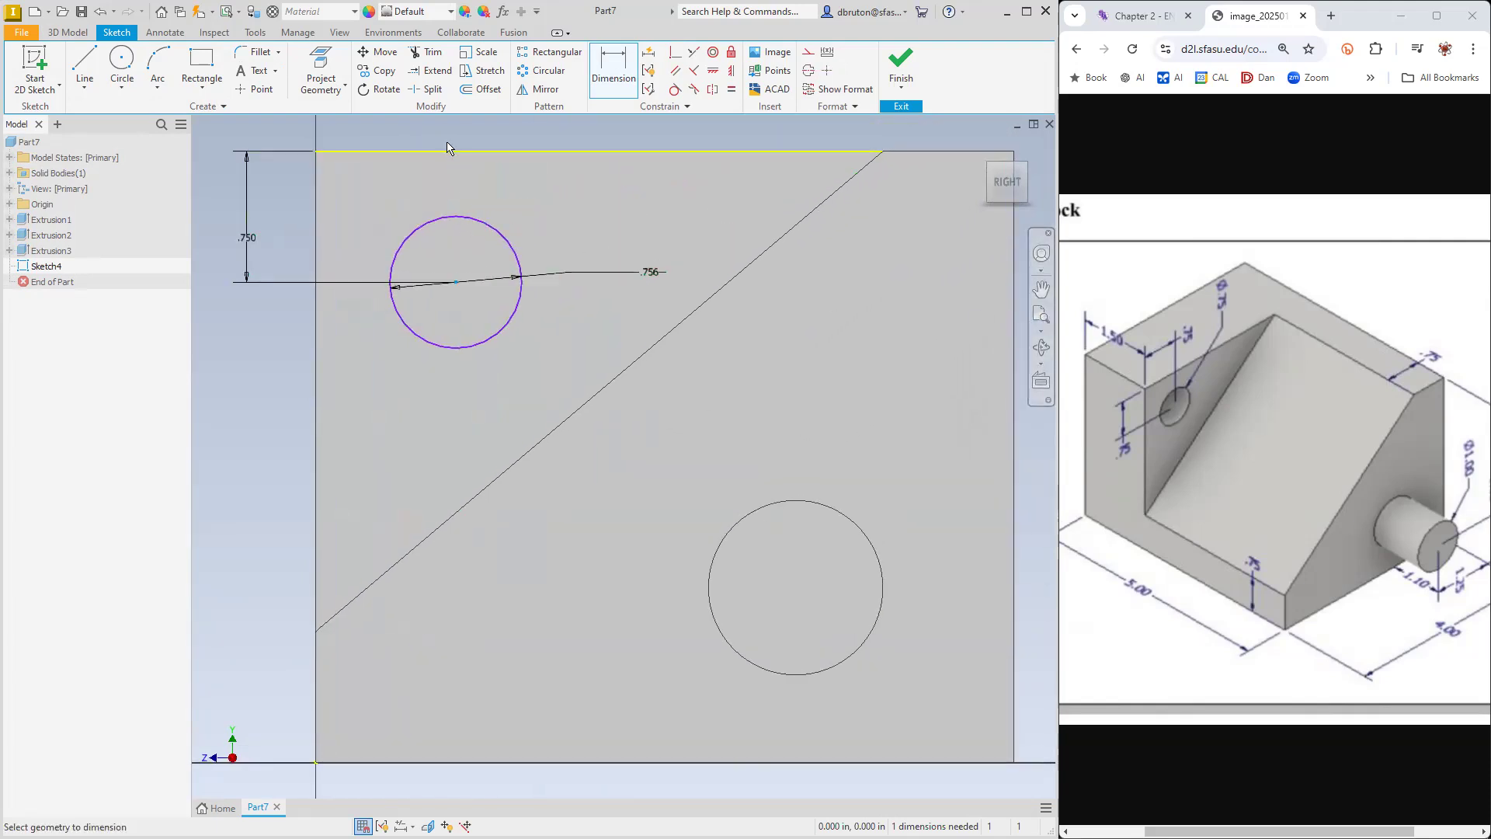
{"action": "left_click", "coordinate": [318, 305]}
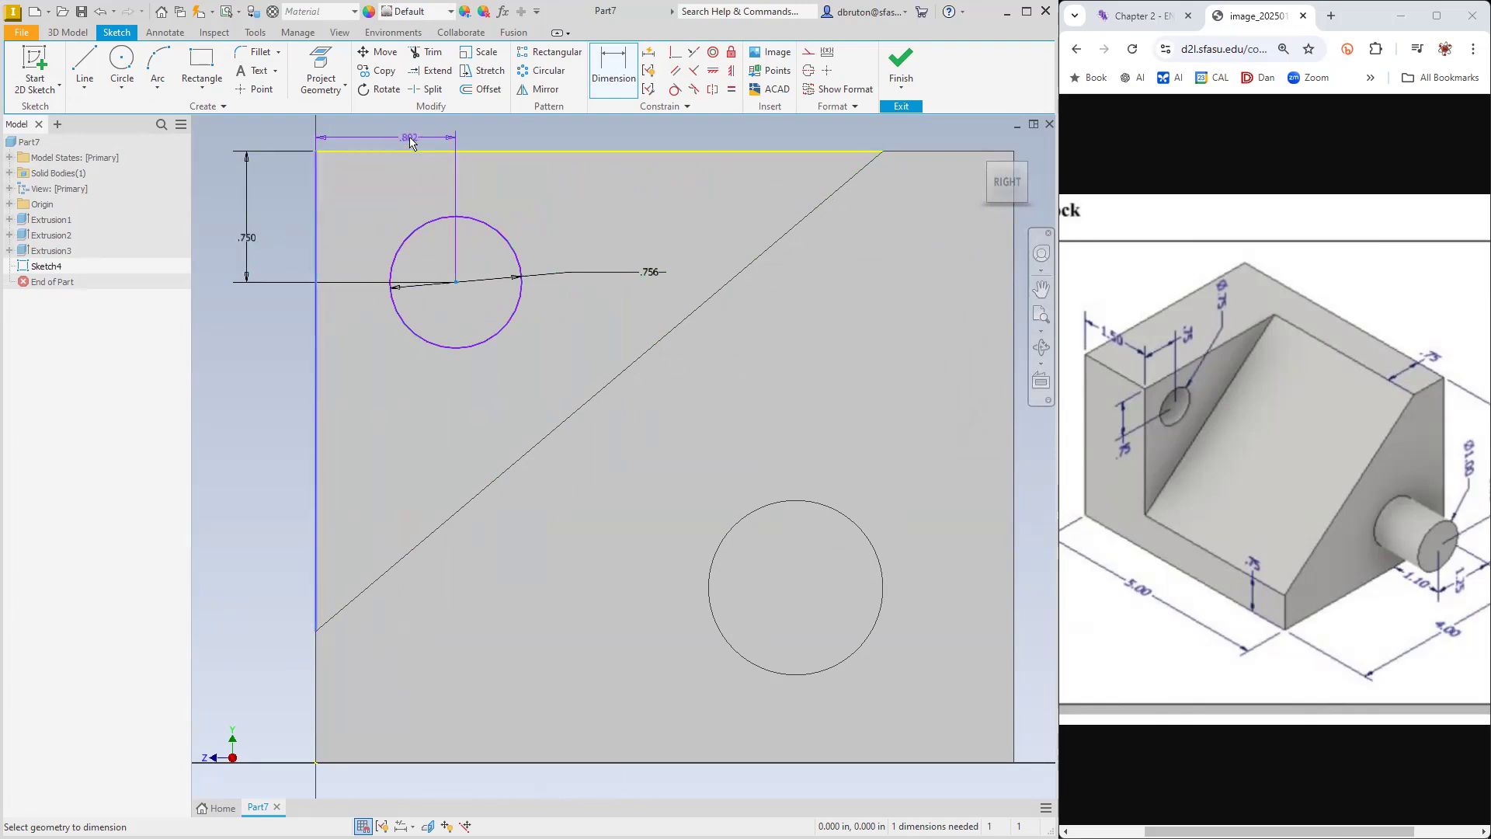
{"action": "left_click", "coordinate": [383, 134]}
{"action": "type", "text": "0.75"}
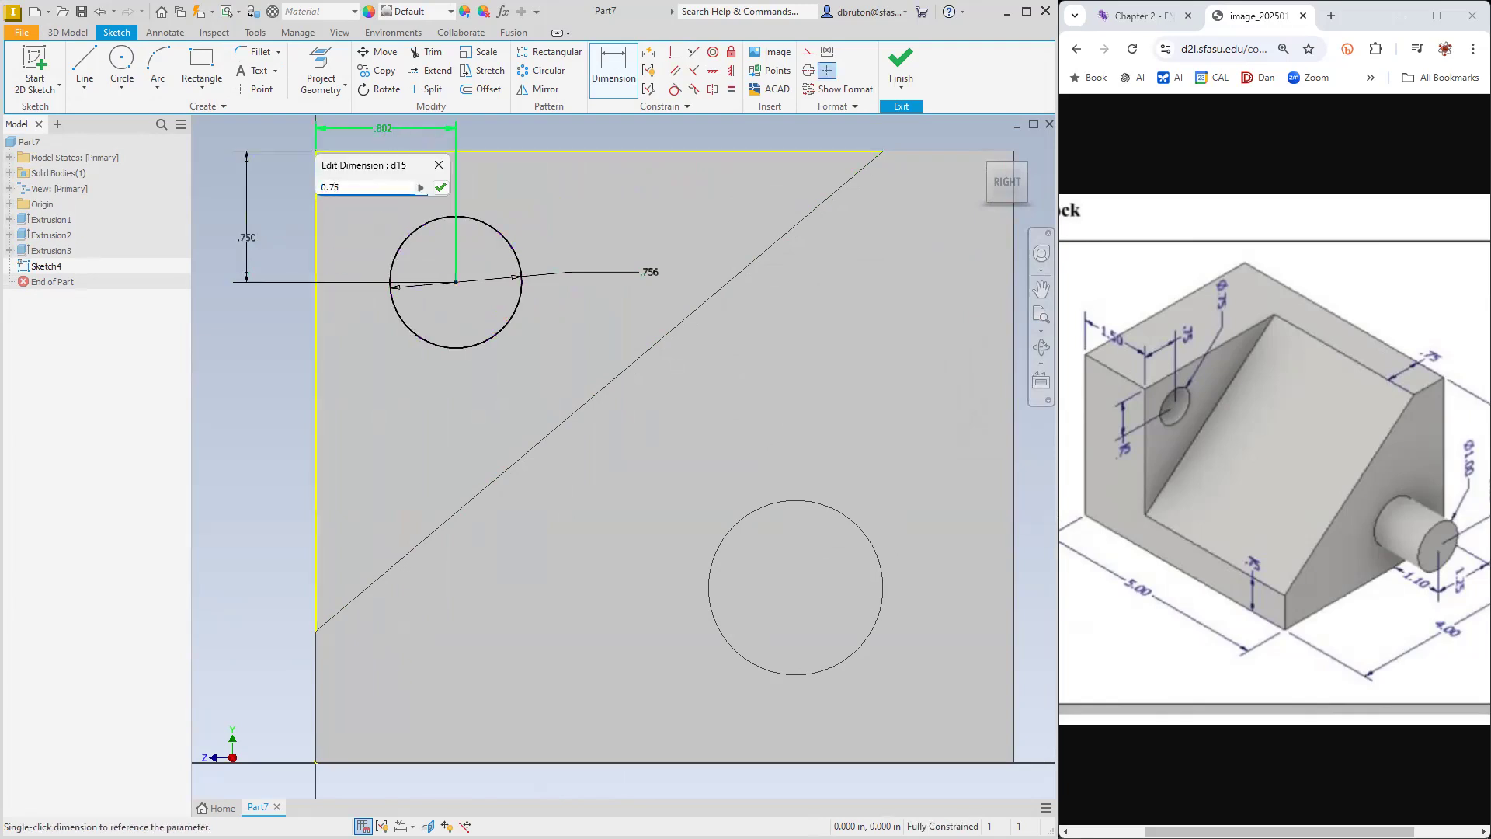
{"action": "key", "text": "Return"}
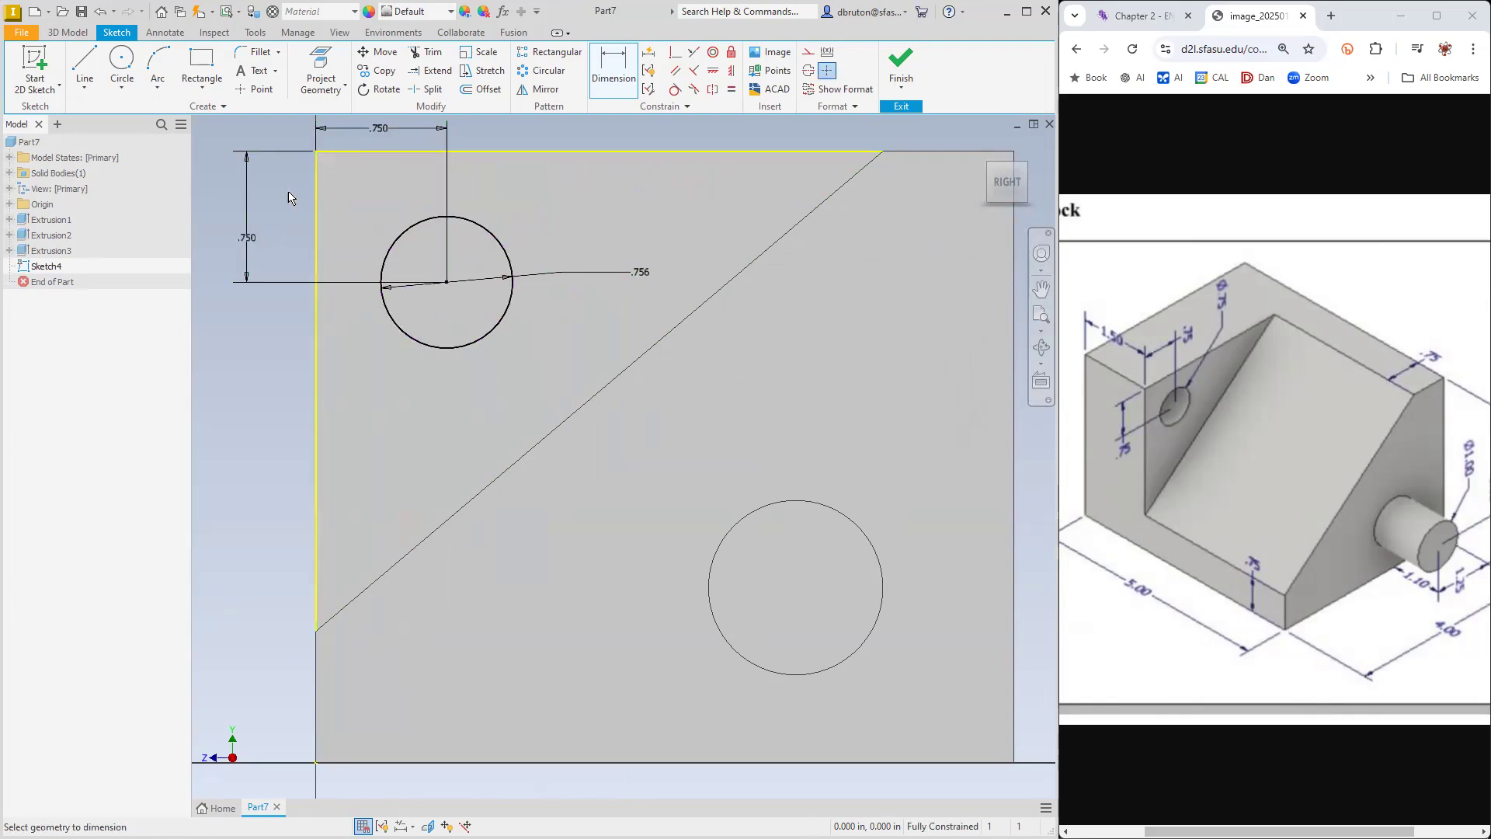
Extrude the small circle 3.5 in back through the upright wall as a cut to make the hole
{"action": "left_click", "coordinate": [68, 33]}
{"action": "left_click", "coordinate": [84, 68]}
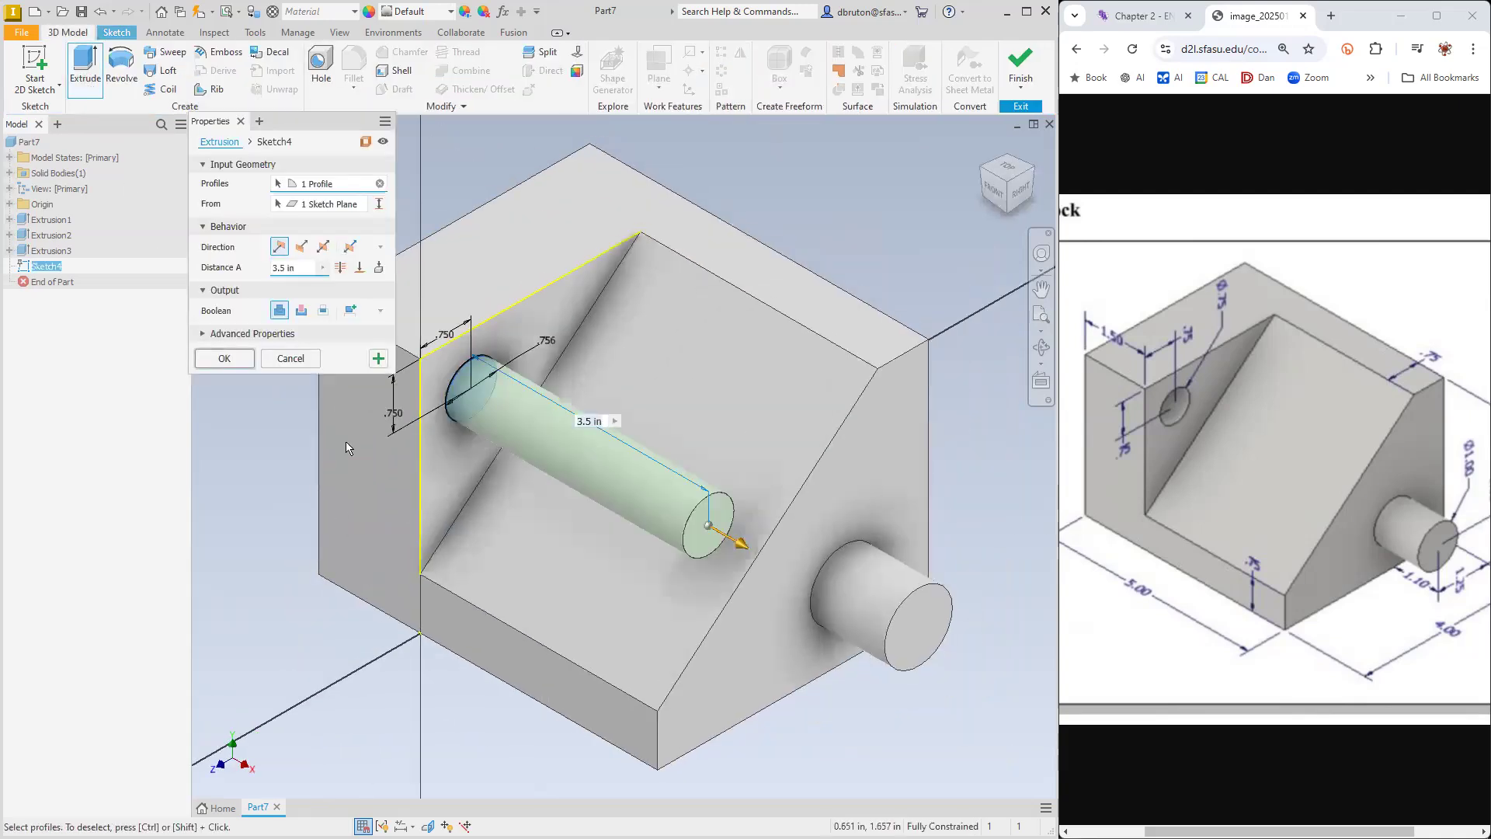
{"action": "left_click", "coordinate": [301, 247]}
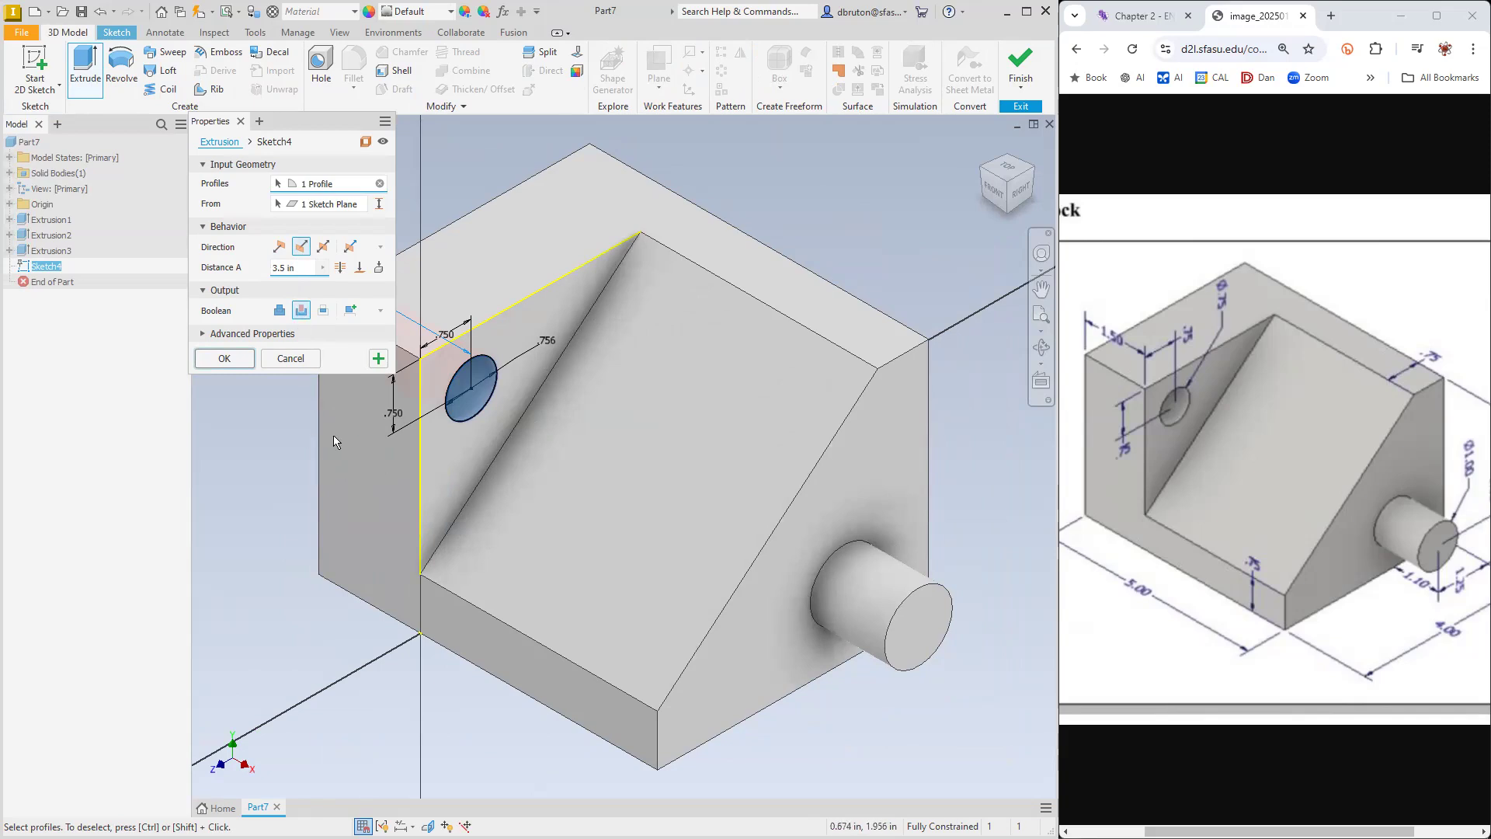
{"action": "middle_click_drag", "start_coordinate": [294, 487], "coordinate": [486, 552]}
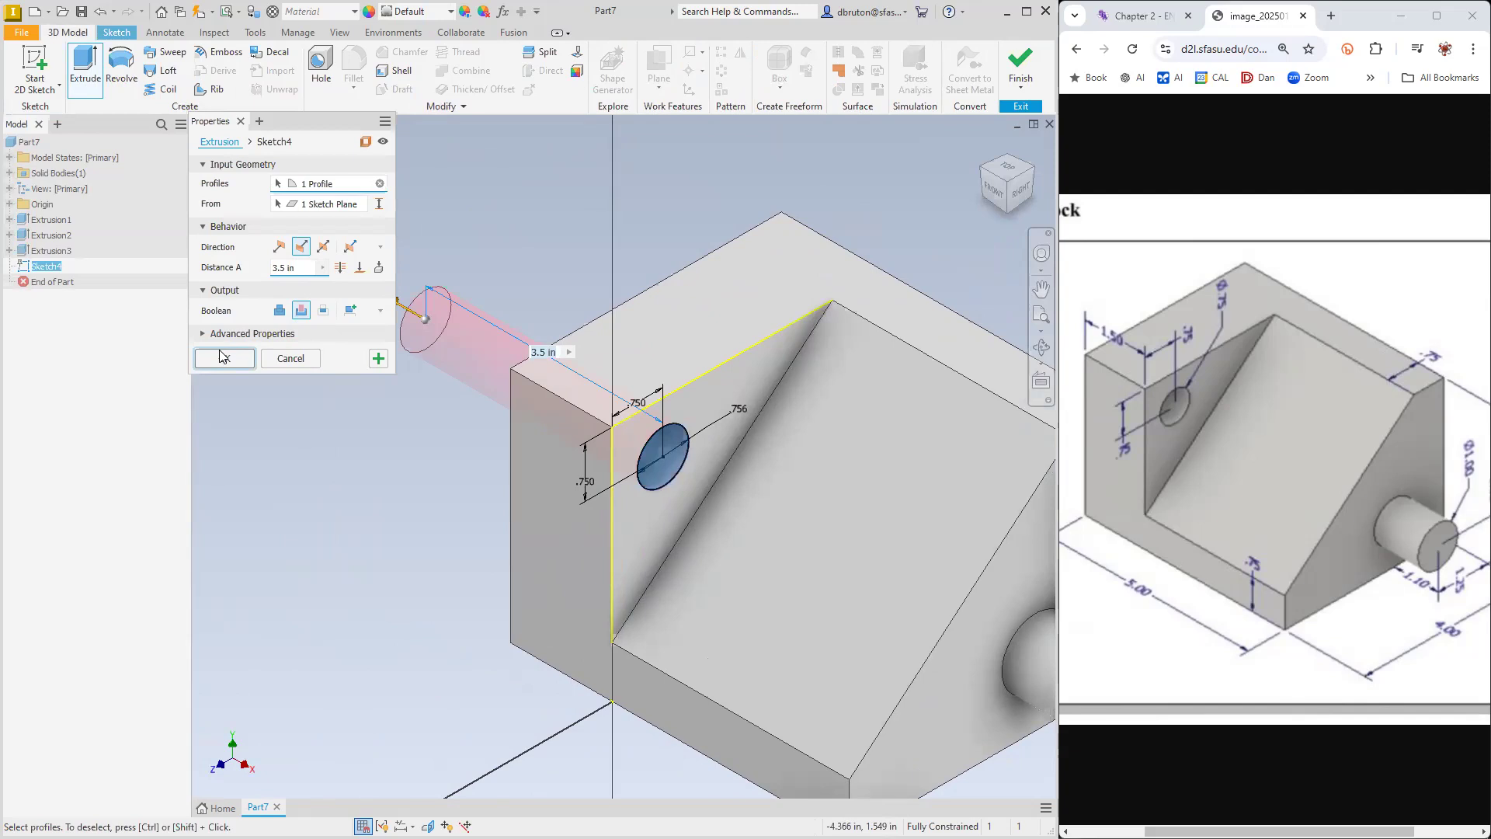
{"action": "left_click", "coordinate": [222, 358]}
{"action": "middle_click_drag", "start_coordinate": [353, 492], "coordinate": [173, 433]}
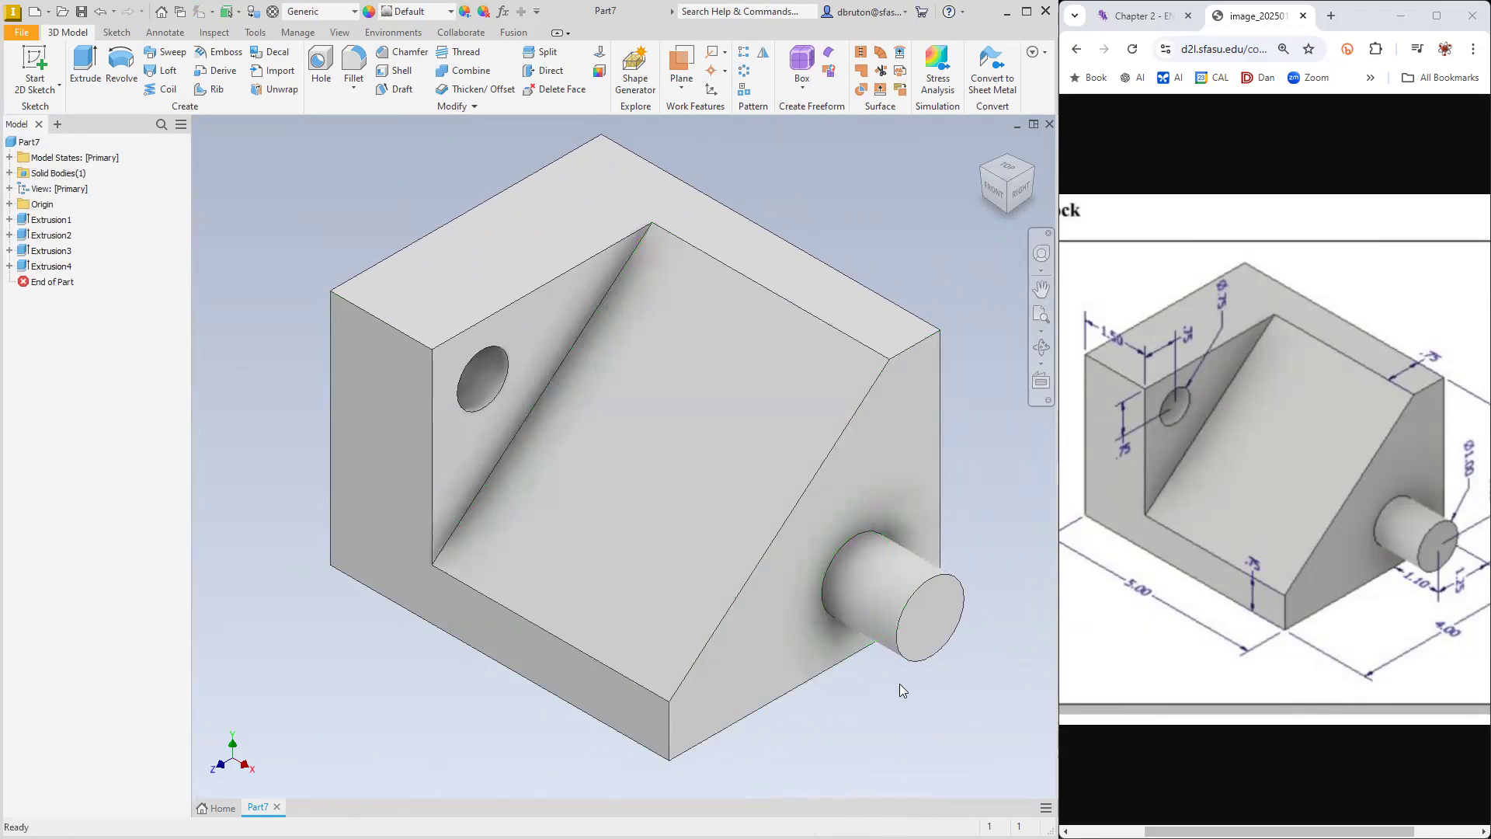
Promote all dimensions of the four extrusions to 3D annotations on the model
{"action": "left_click", "coordinate": [171, 34]}
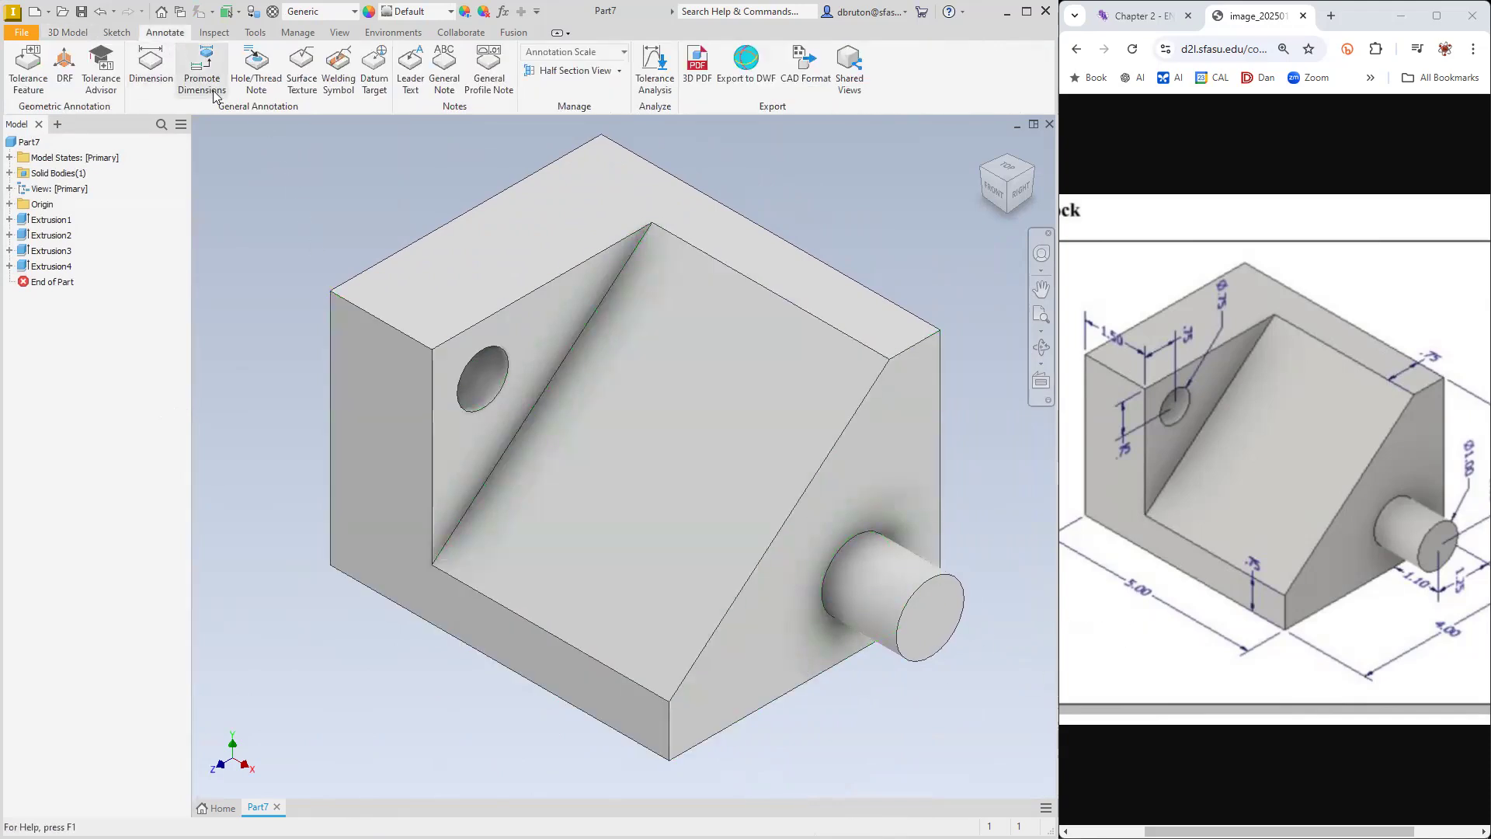
{"action": "left_click", "coordinate": [202, 70]}
{"action": "left_click", "coordinate": [51, 220]}
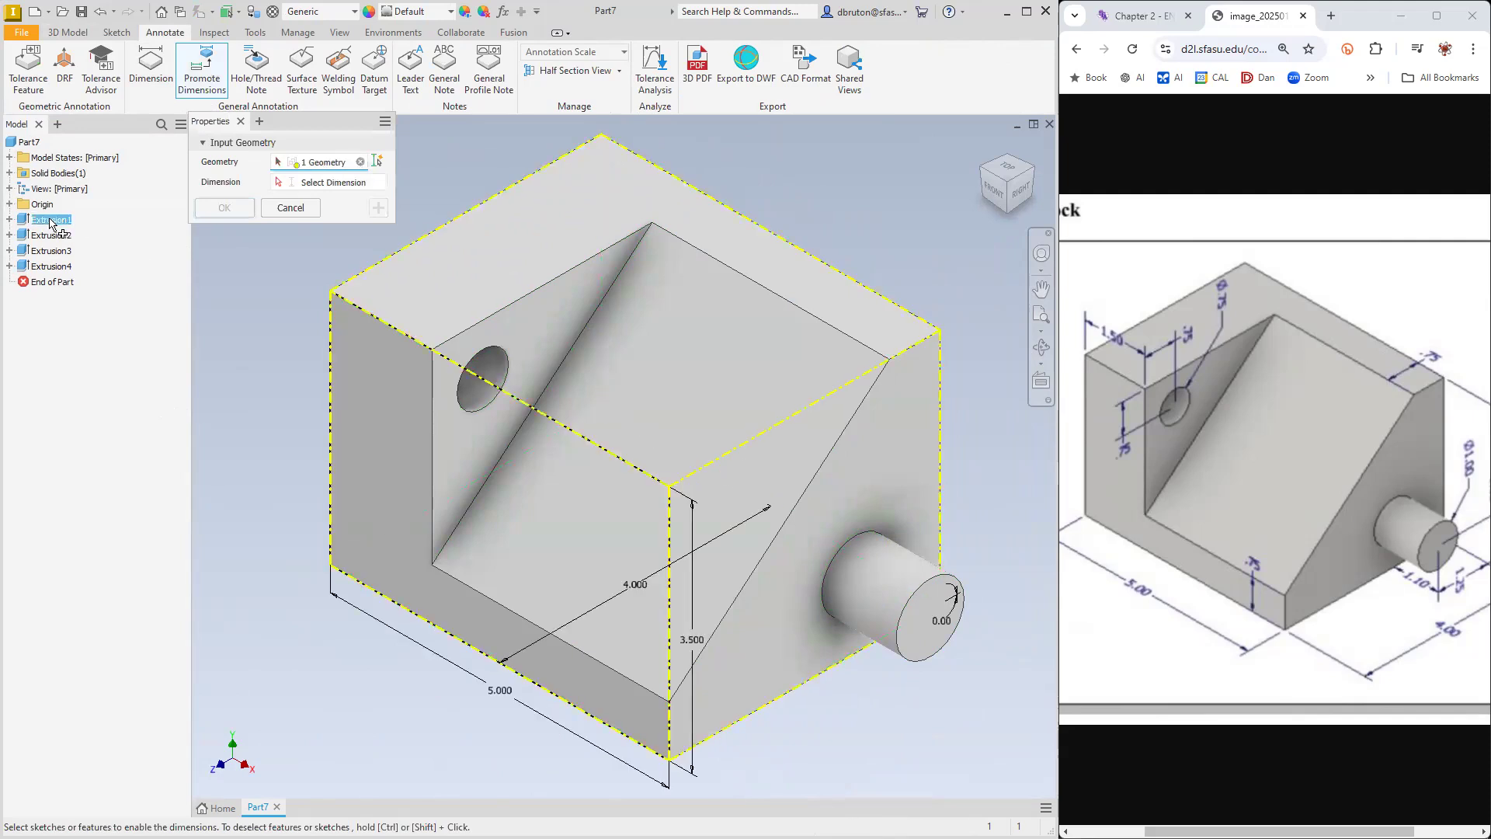
{"action": "left_click", "coordinate": [51, 236]}
{"action": "left_click", "coordinate": [51, 250]}
{"action": "left_click", "coordinate": [52, 266]}
{"action": "left_click", "coordinate": [378, 162]}
{"action": "left_click", "coordinate": [239, 212]}
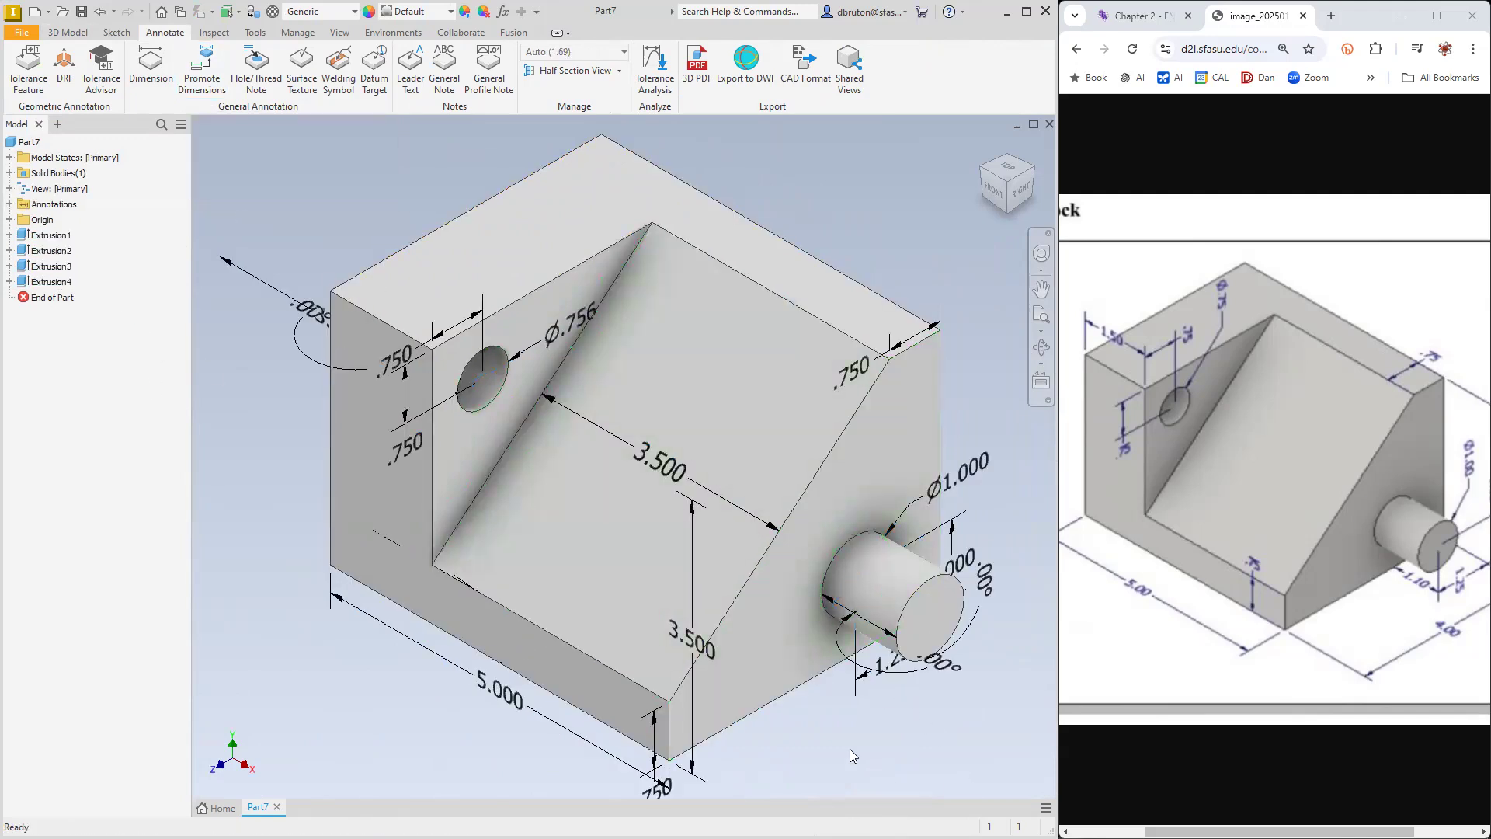
Move the hole's horizontal 0.750 location dimension up, clear above the upright wall's top edge
{"action": "scroll", "coordinate": [708, 583], "scroll_direction": "up", "scroll_amount": 2}
{"action": "scroll", "coordinate": [708, 582], "scroll_direction": "down", "scroll_amount": 3}
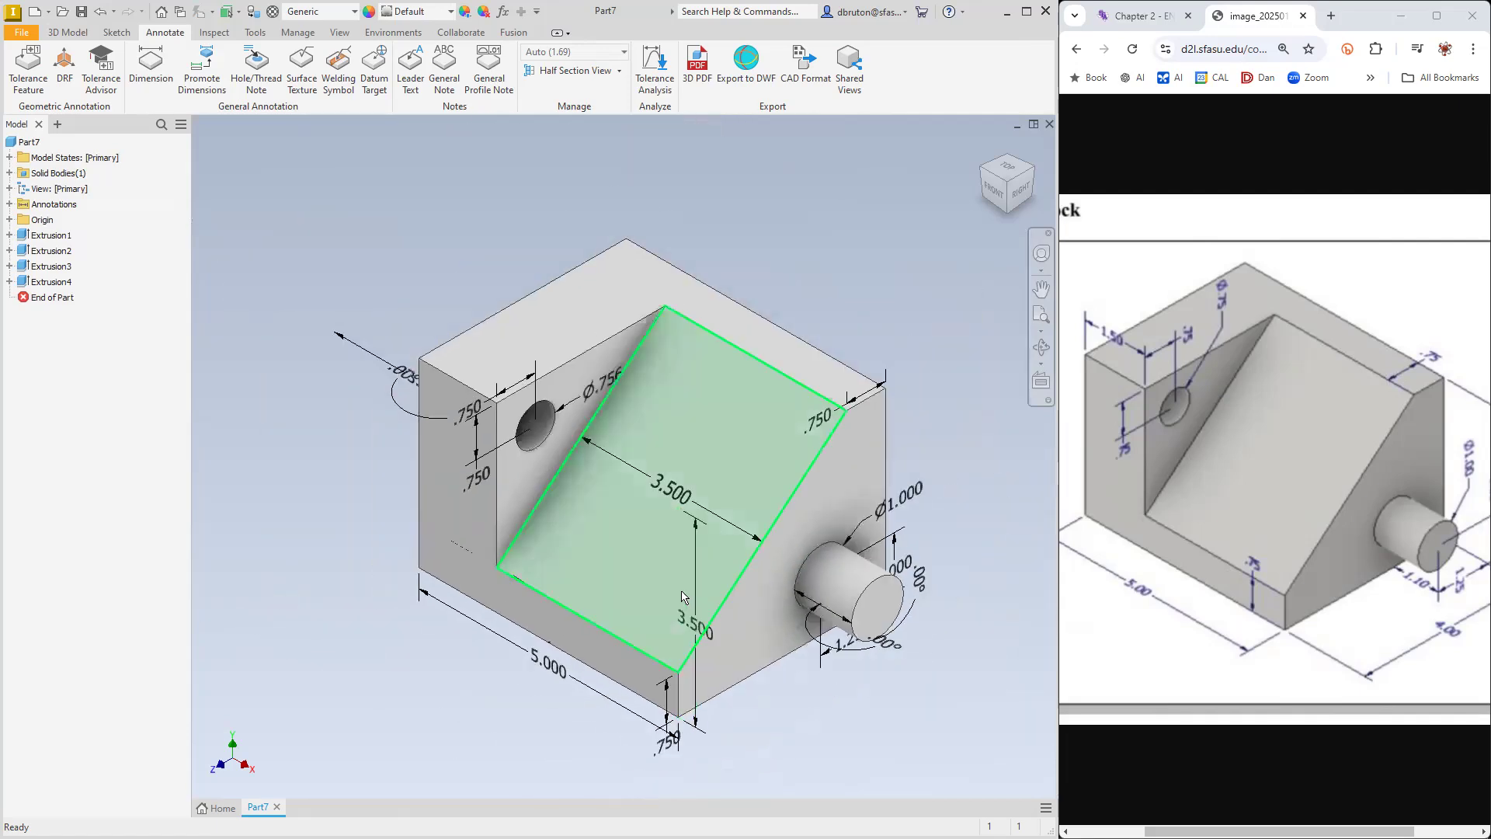
{"action": "left_click", "coordinate": [595, 390]}
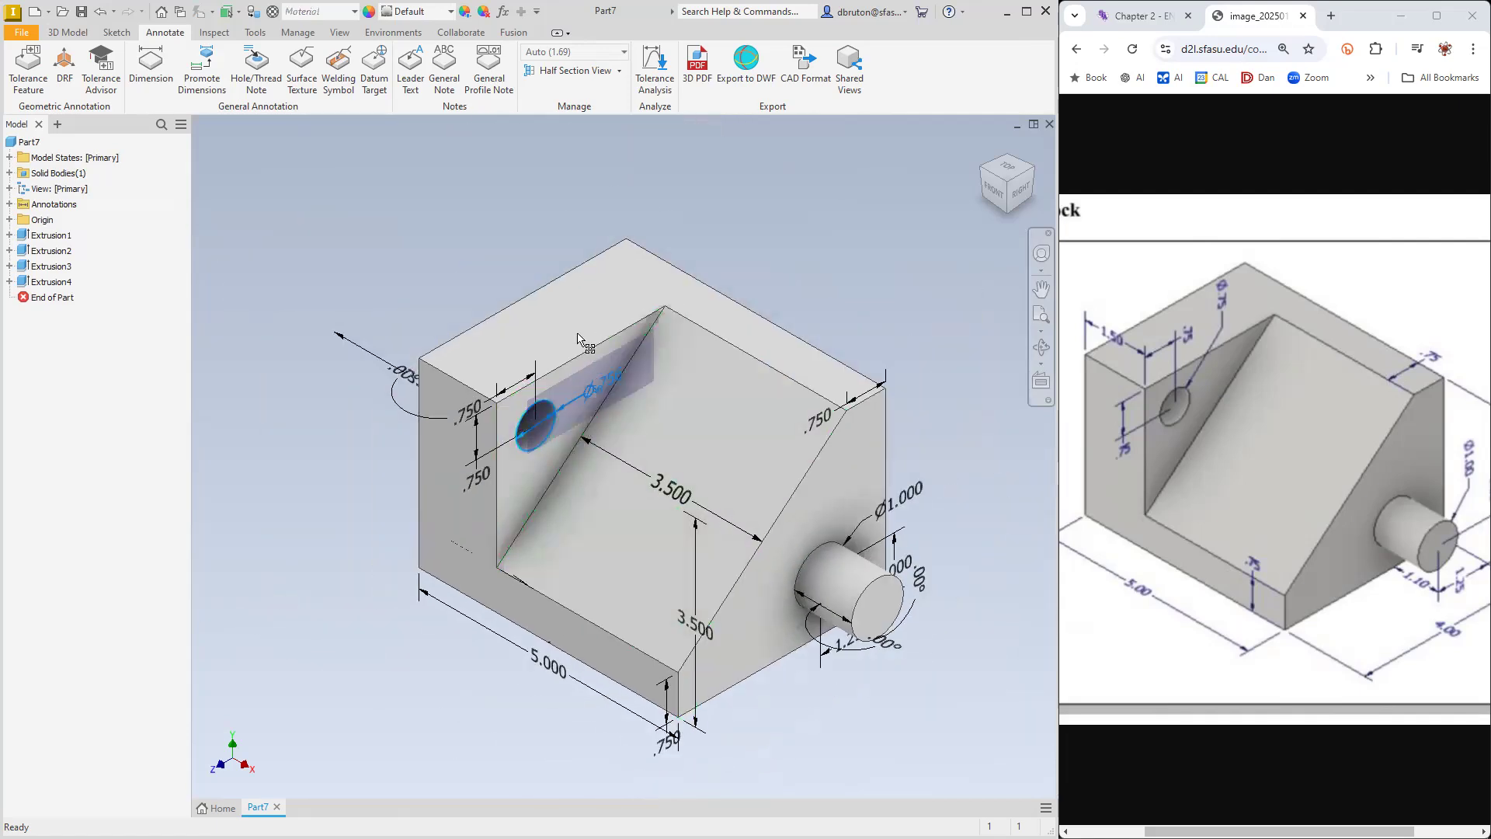
{"action": "left_click", "coordinate": [509, 393]}
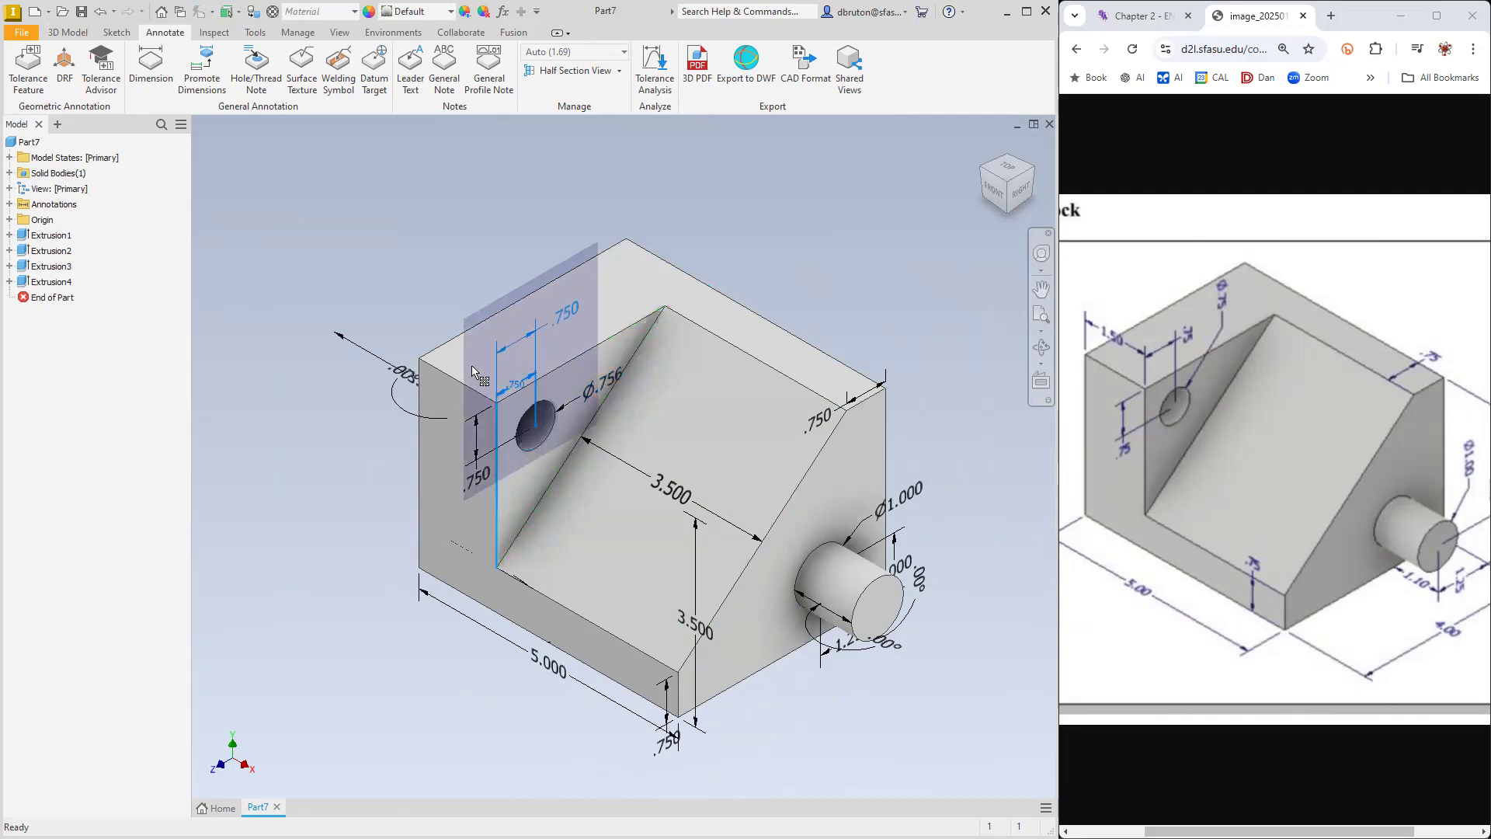
{"action": "left_click_drag", "start_coordinate": [469, 372], "coordinate": [564, 315]}
Delete the 0.00° taper angle annotation beside the upright wall
{"action": "left_click", "coordinate": [396, 380]}
{"action": "left_click_drag", "start_coordinate": [397, 381], "coordinate": [374, 444]}
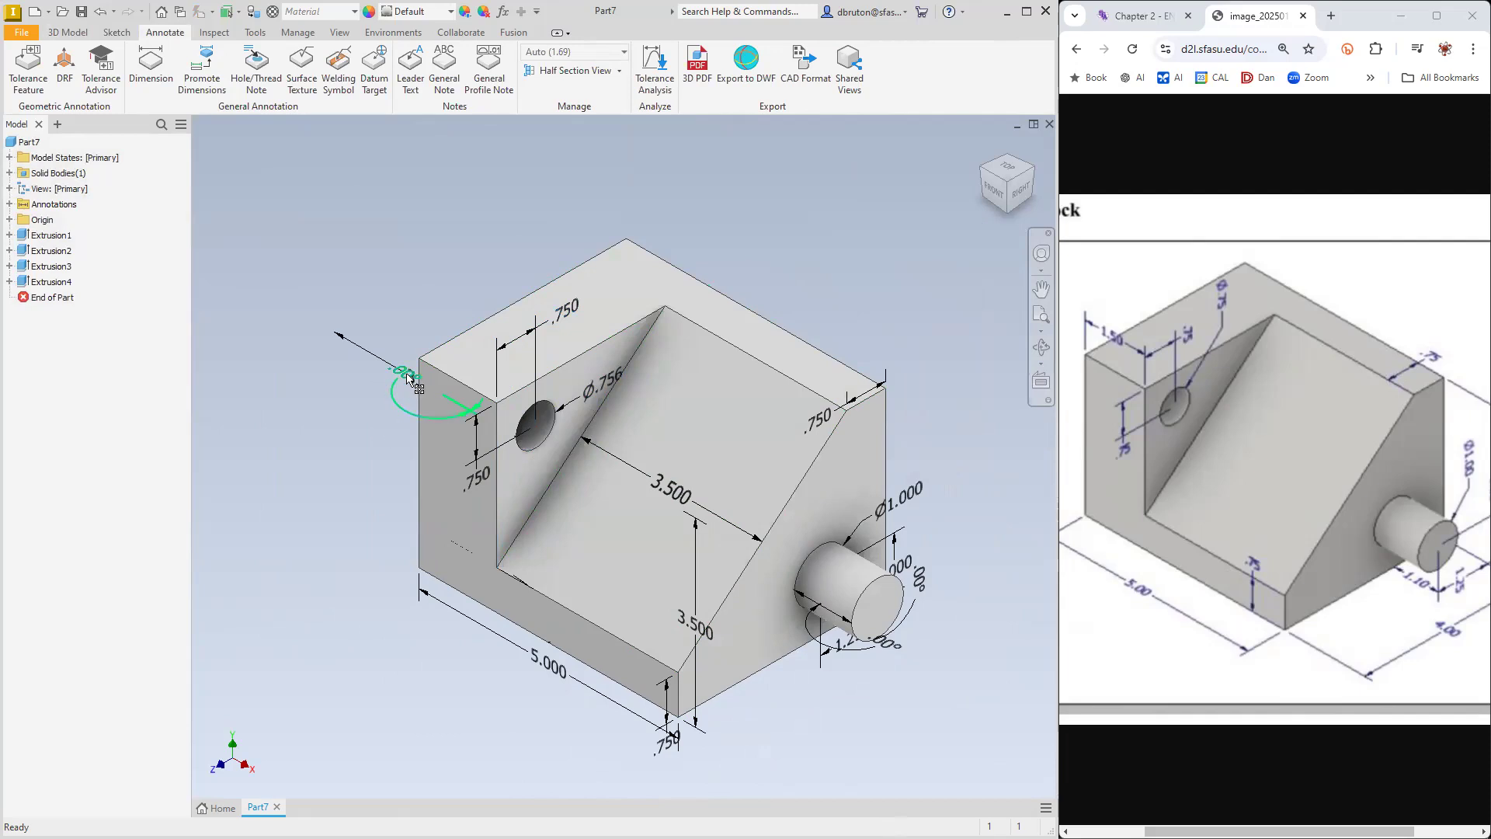
{"action": "key", "text": "Delete"}
Reposition the hole's 3.500 depth dimension clear of the block, above the upright wall
{"action": "left_click_drag", "start_coordinate": [413, 382], "coordinate": [375, 559]}
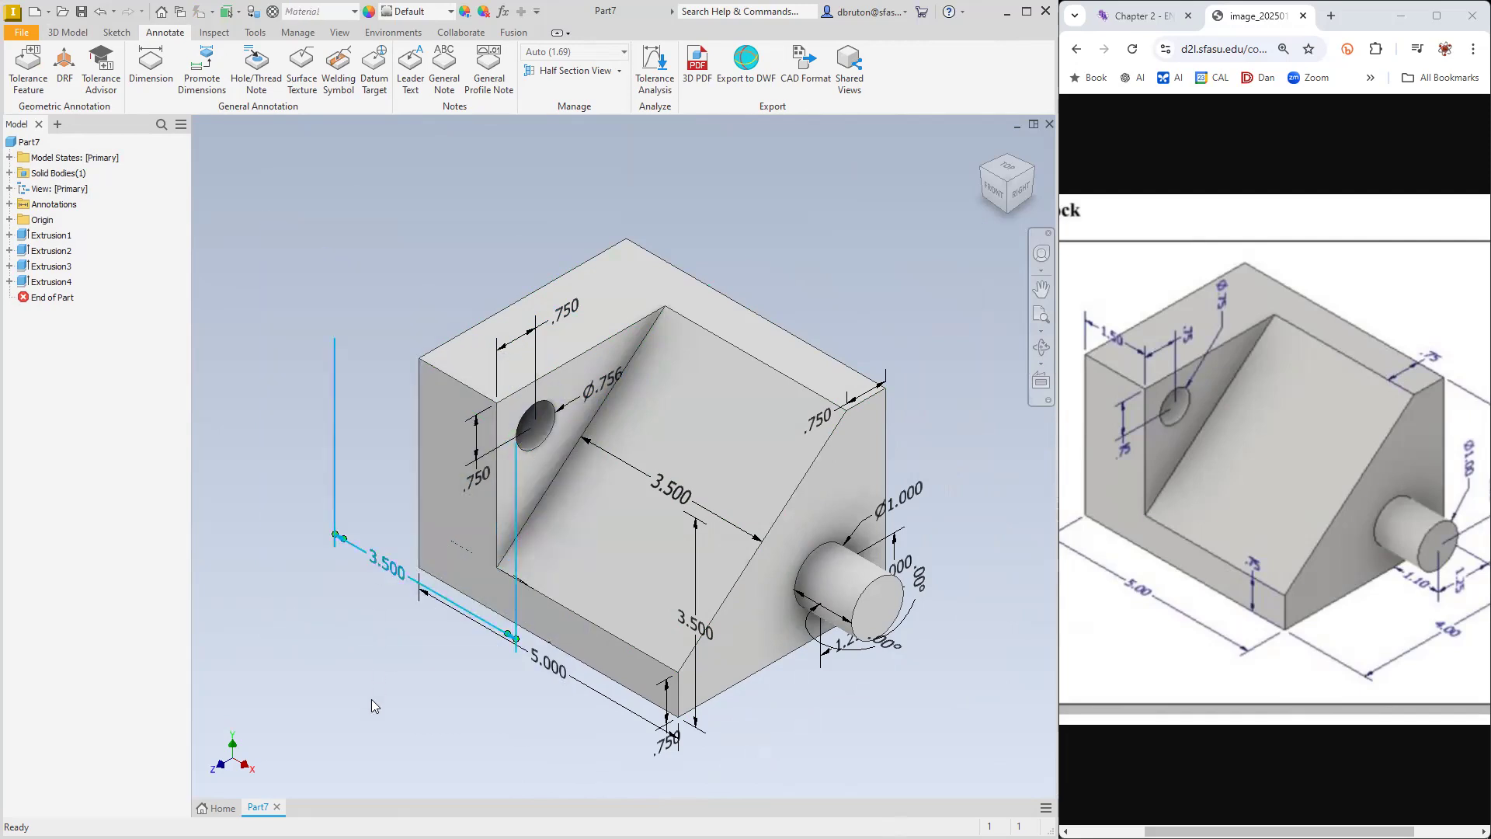
{"action": "middle_click_drag", "start_coordinate": [382, 688], "coordinate": [436, 657], "text": "shift"}
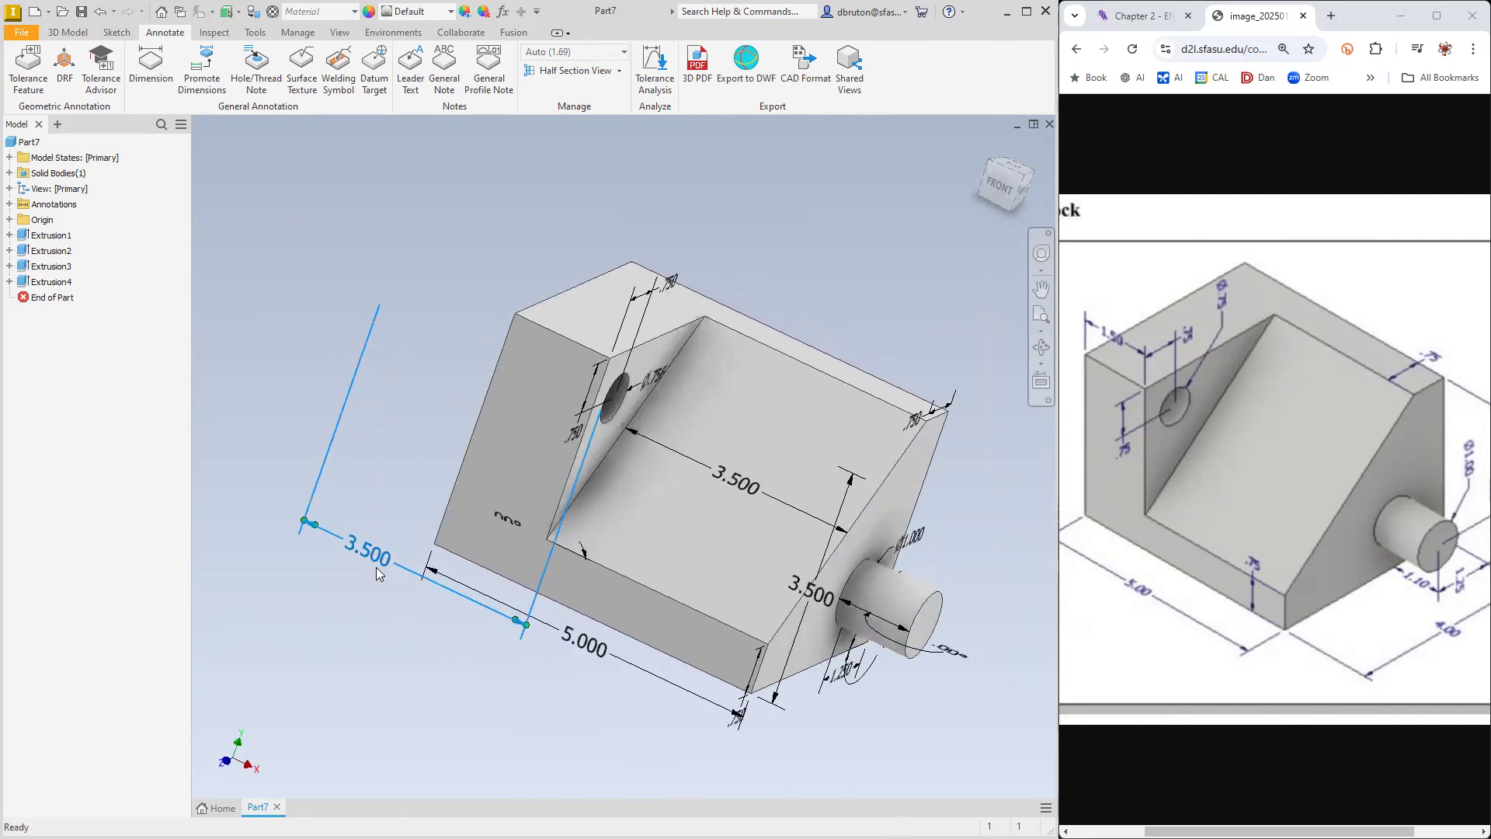
{"action": "mouse_move", "coordinate": [375, 558]}
{"action": "left_mouse_down"}
{"action": "mouse_move", "coordinate": [466, 718]}
{"action": "mouse_move", "coordinate": [469, 637]}
{"action": "left_mouse_up"}
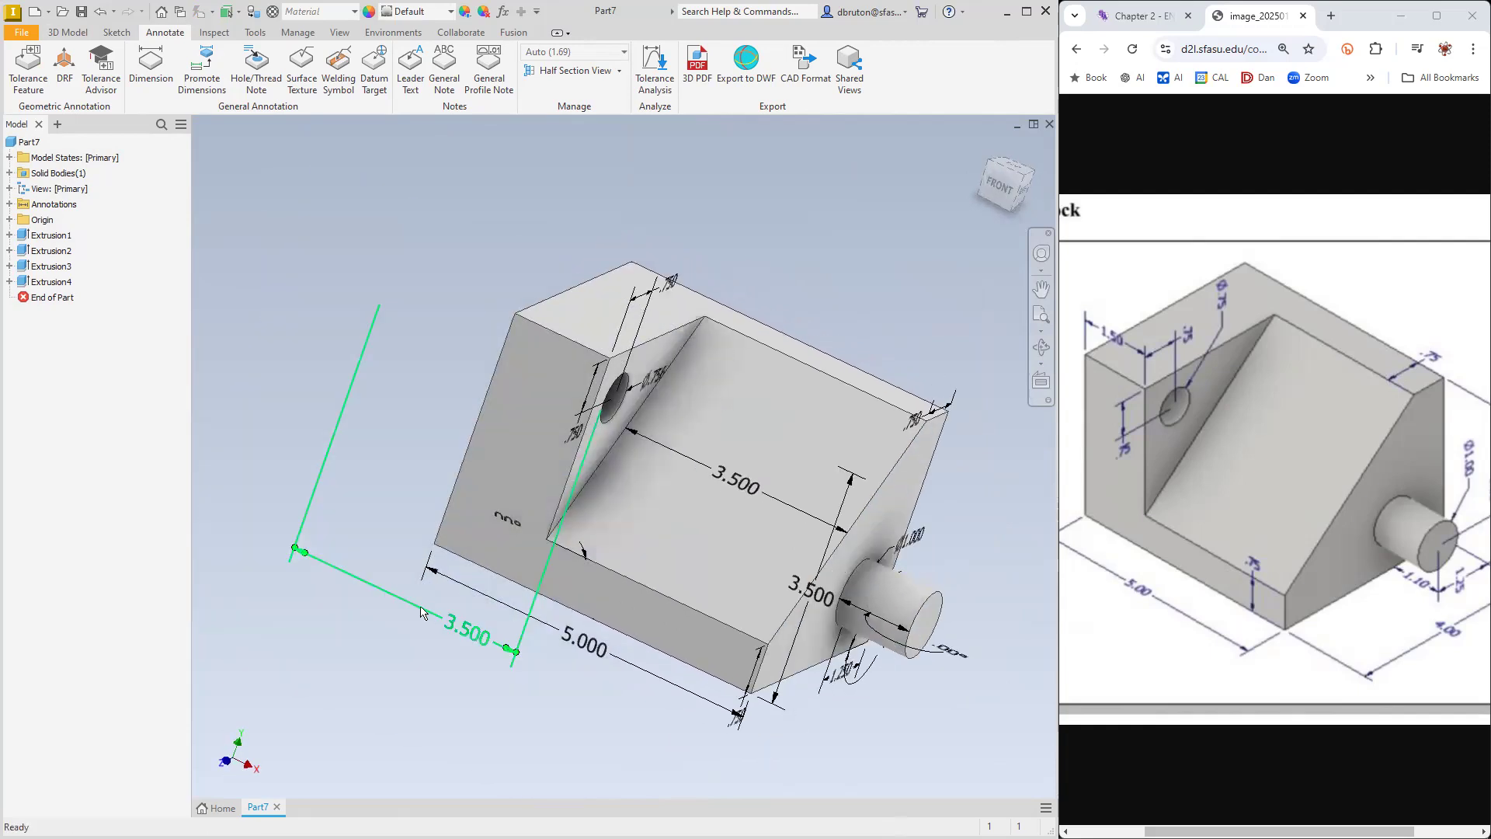
{"action": "middle_click_drag", "start_coordinate": [401, 670], "coordinate": [388, 764], "text": "shift"}
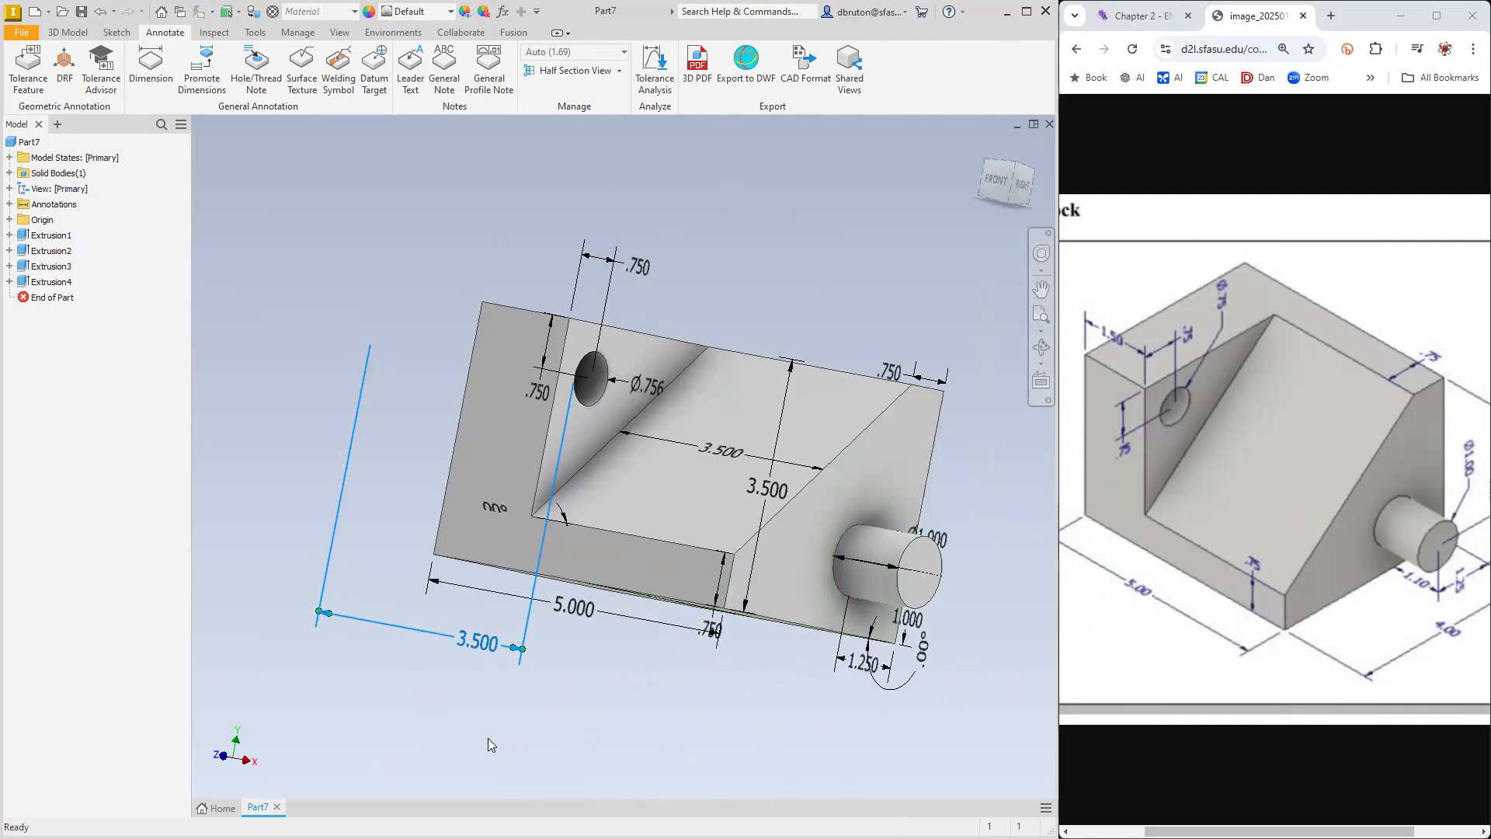
{"action": "mouse_move", "coordinate": [628, 733]}
{"action": "middle_mouse_down", "text": "shift"}
{"action": "mouse_move", "coordinate": [652, 706]}
{"action": "mouse_move", "coordinate": [676, 736]}
{"action": "mouse_move", "coordinate": [600, 735]}
{"action": "mouse_move", "coordinate": [530, 688]}
{"action": "middle_mouse_up", "text": "shift"}
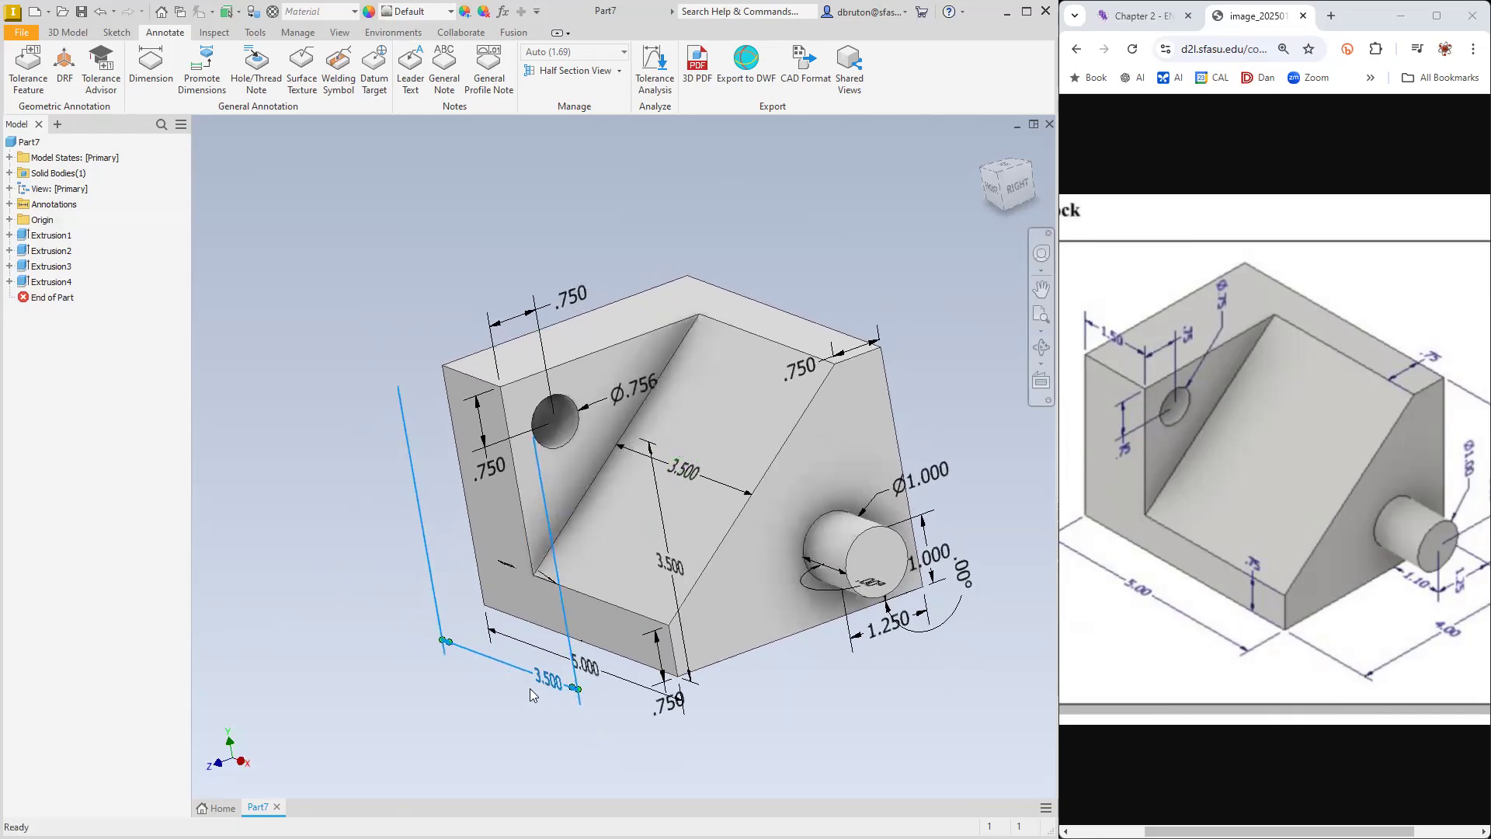
{"action": "middle_click_drag", "start_coordinate": [518, 513], "coordinate": [465, 570], "text": "shift"}
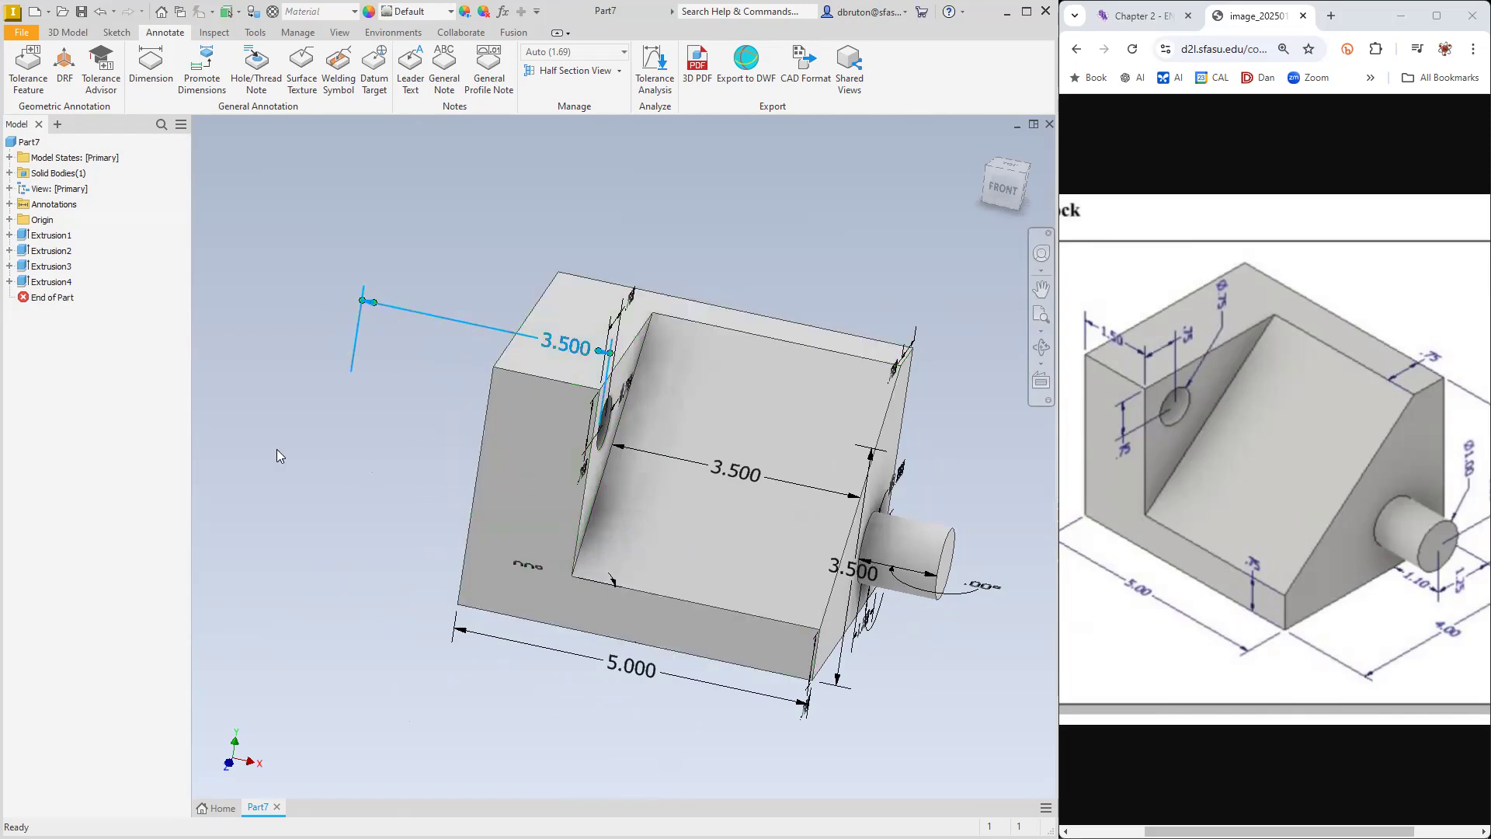
Edit the hole's extruded cut and set its distance to 1.5 in
{"action": "right_click", "coordinate": [49, 285]}
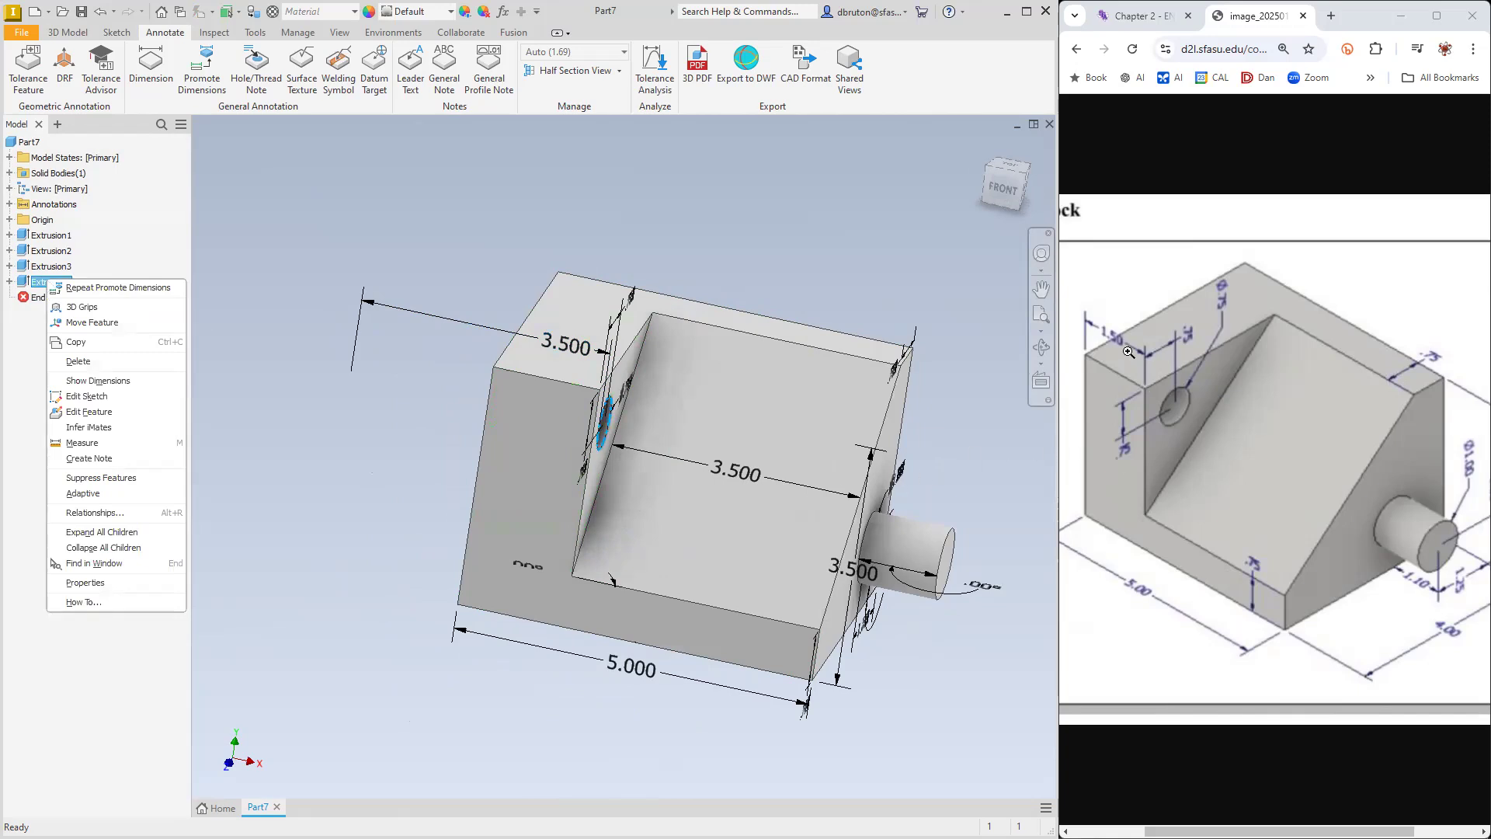
{"action": "left_click", "coordinate": [93, 412]}
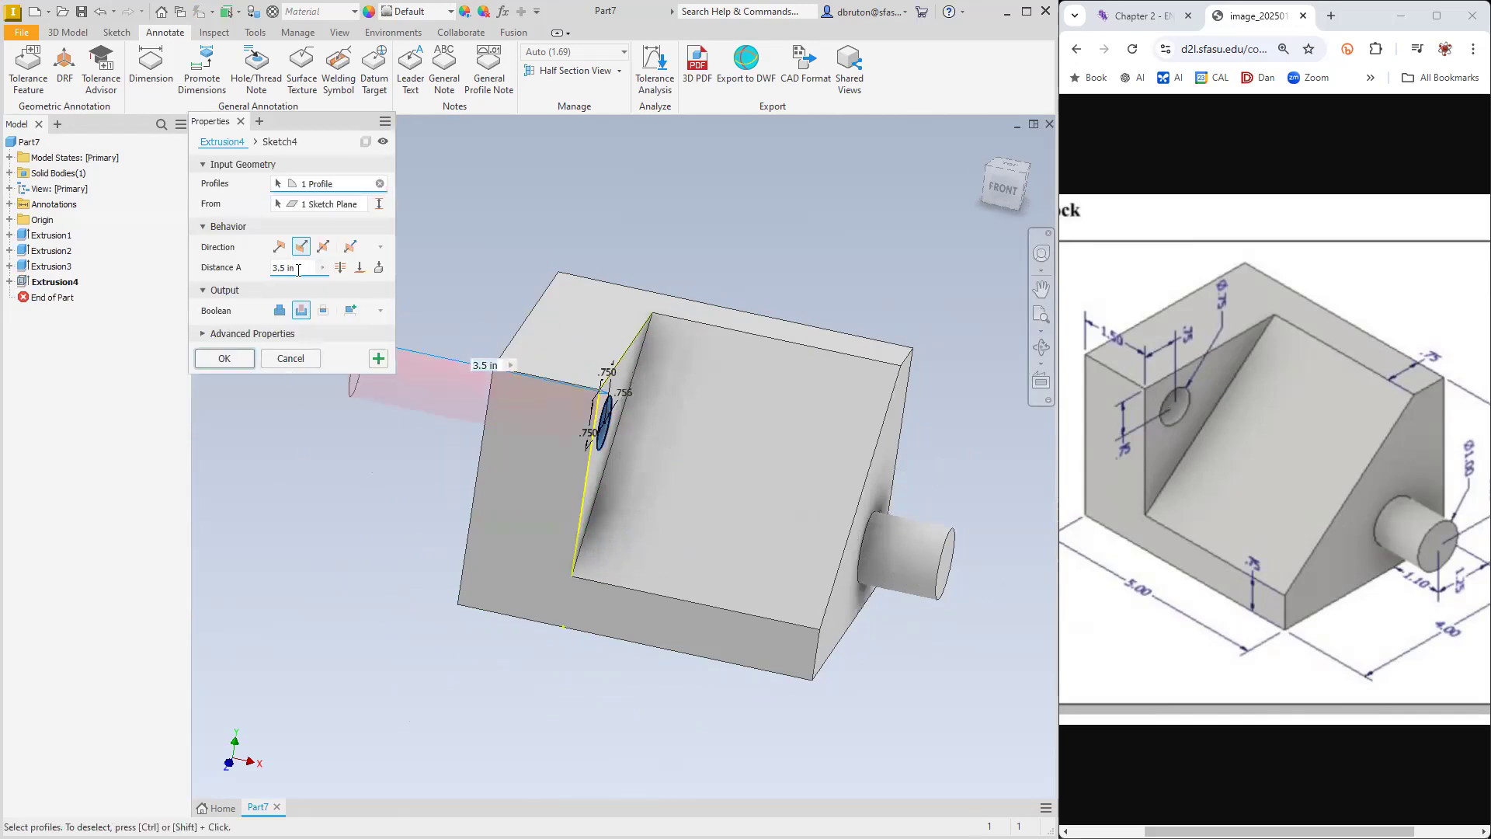
{"action": "key", "text": "Return"}
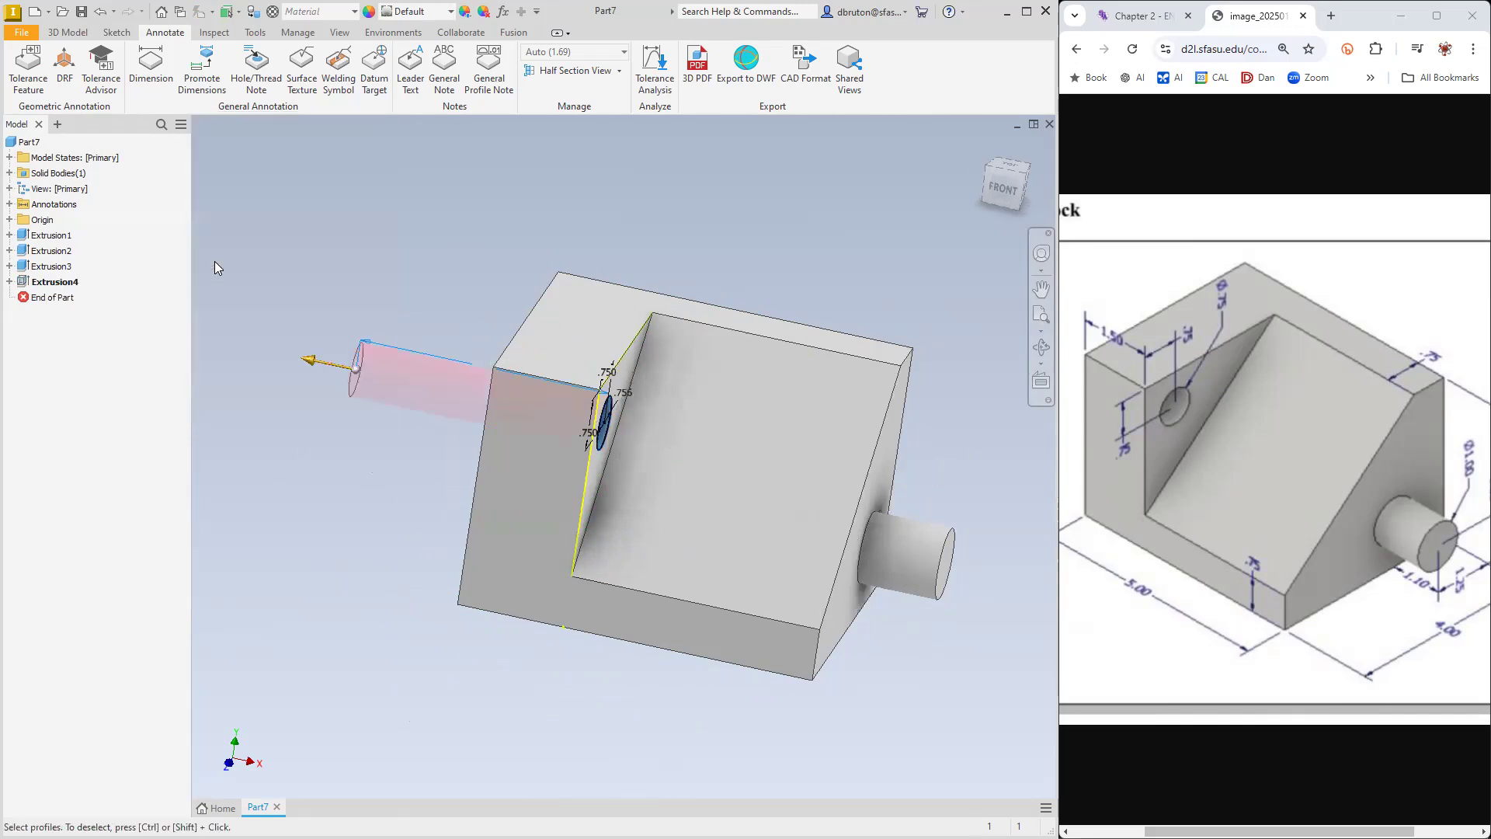
{"action": "left_click", "coordinate": [566, 343]}
Delete the 0.00° taper angle annotations around the cylindrical boss
{"action": "middle_click_drag", "start_coordinate": [906, 727], "coordinate": [914, 628]}
{"action": "left_click", "coordinate": [956, 602]}
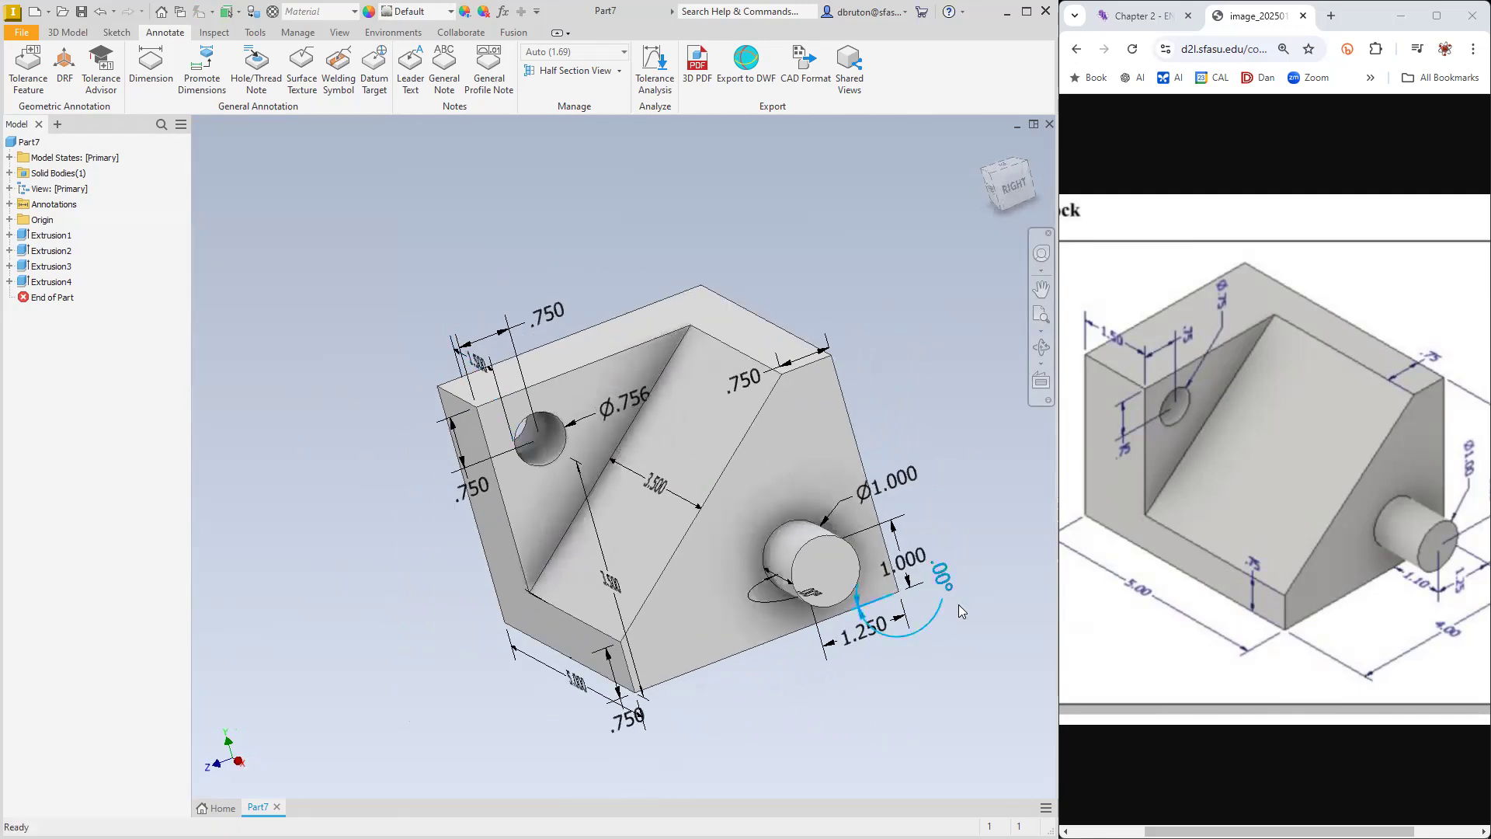
{"action": "key", "text": "Delete"}
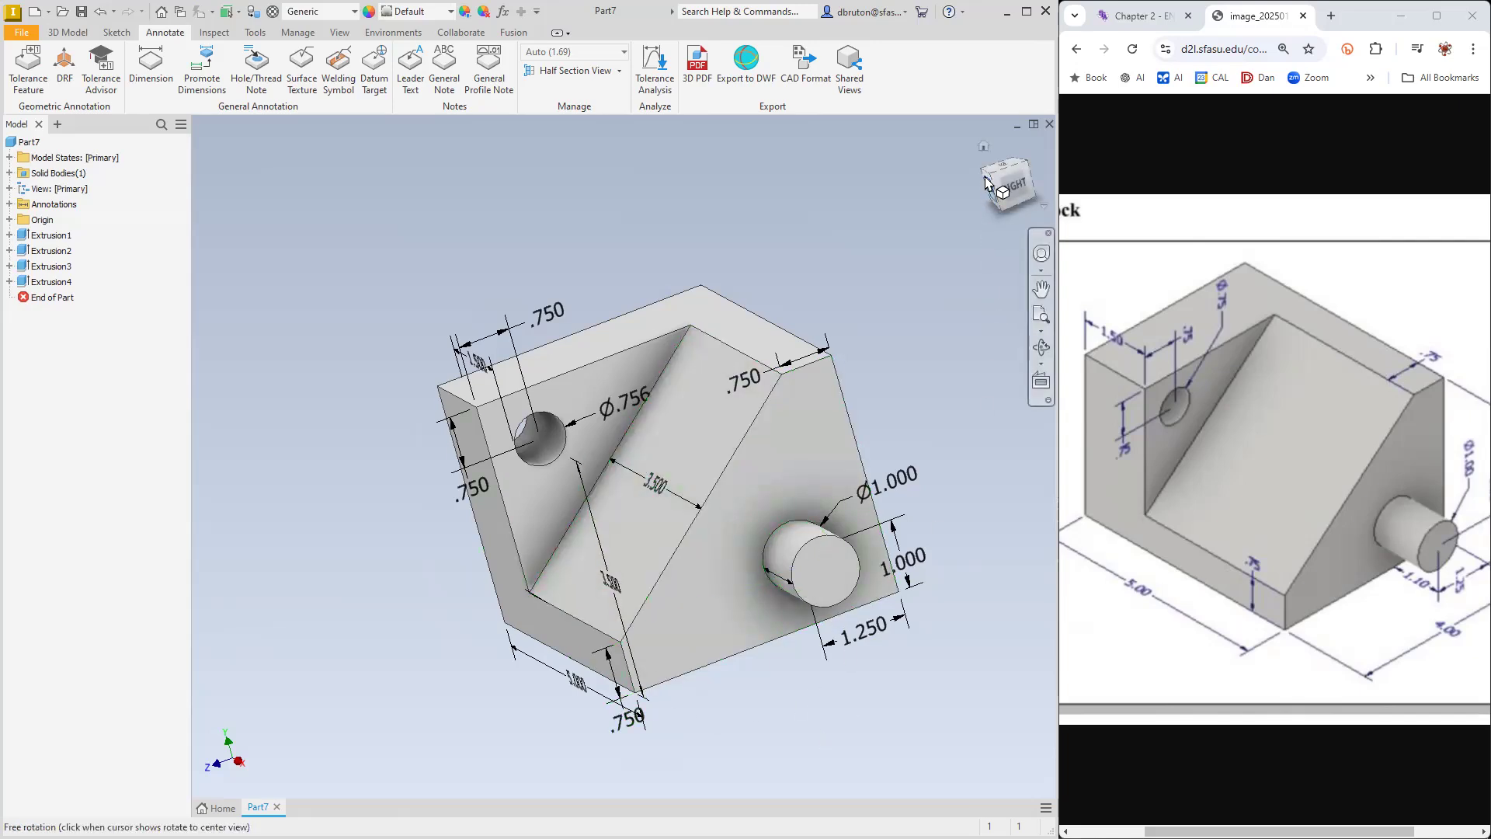
In the home view, move the boss's 1.250 dimension below the block and the 0.750 base thickness dimension away from the front corner
{"action": "left_click", "coordinate": [984, 147]}
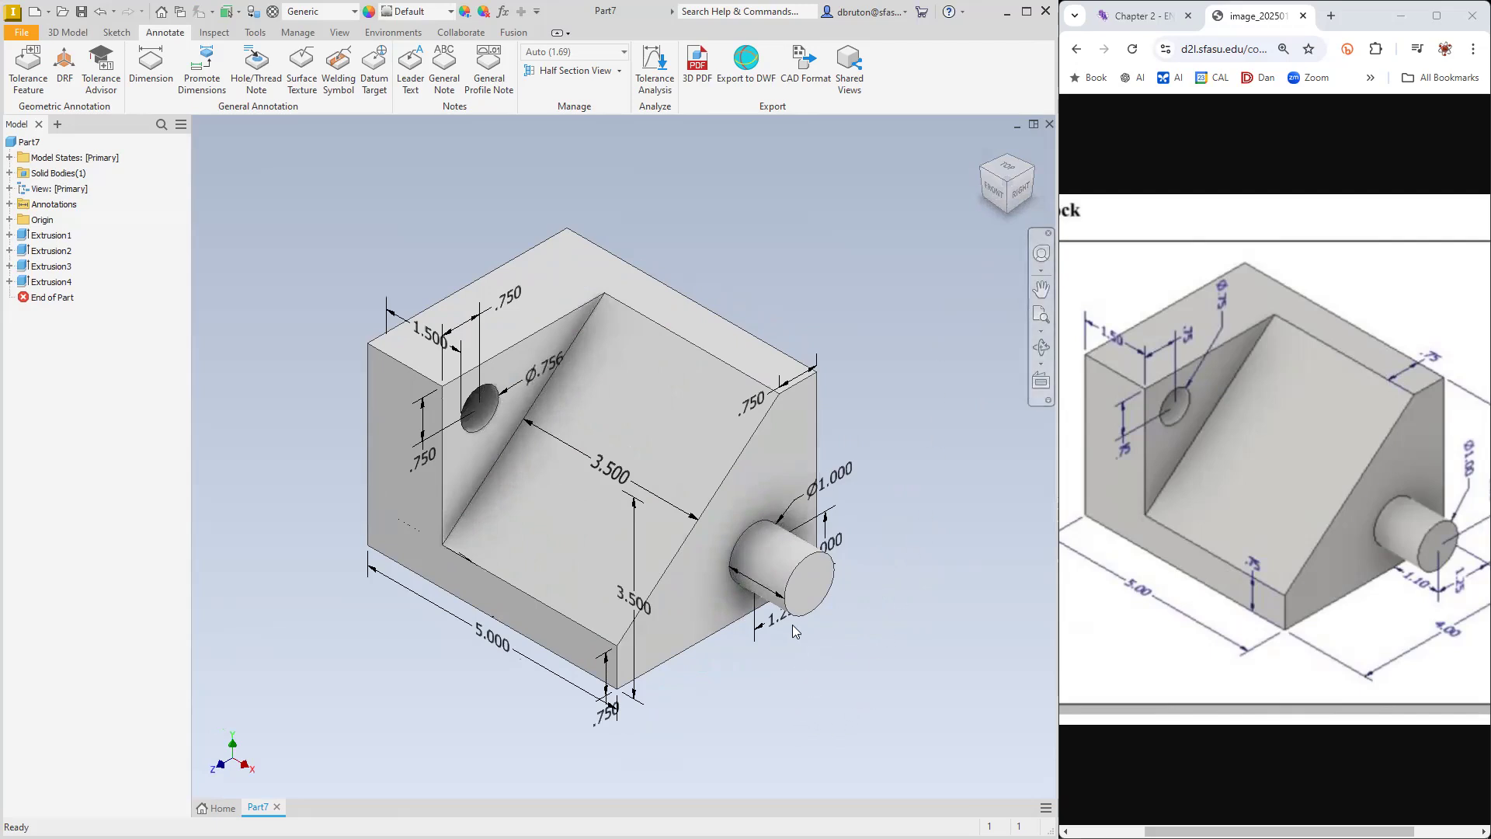
{"action": "left_click_drag", "start_coordinate": [779, 620], "coordinate": [779, 662]}
{"action": "left_click", "coordinate": [848, 702]}
{"action": "left_click_drag", "start_coordinate": [607, 708], "coordinate": [564, 744]}
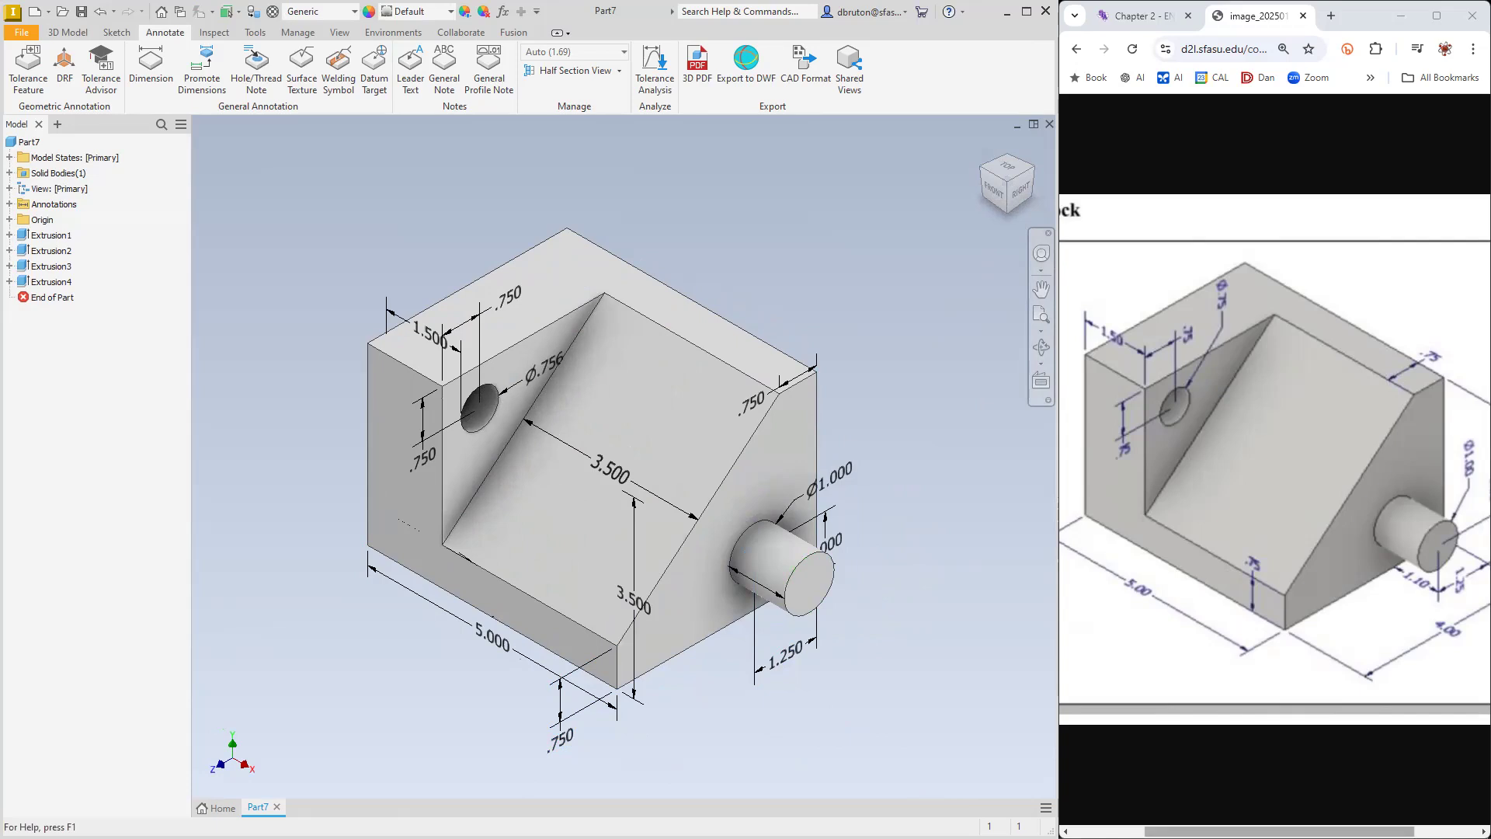
Save the part as Part2.6 in the Chapter 2 folder
{"action": "left_click_drag", "start_coordinate": [1280, 831], "coordinate": [1205, 831]}
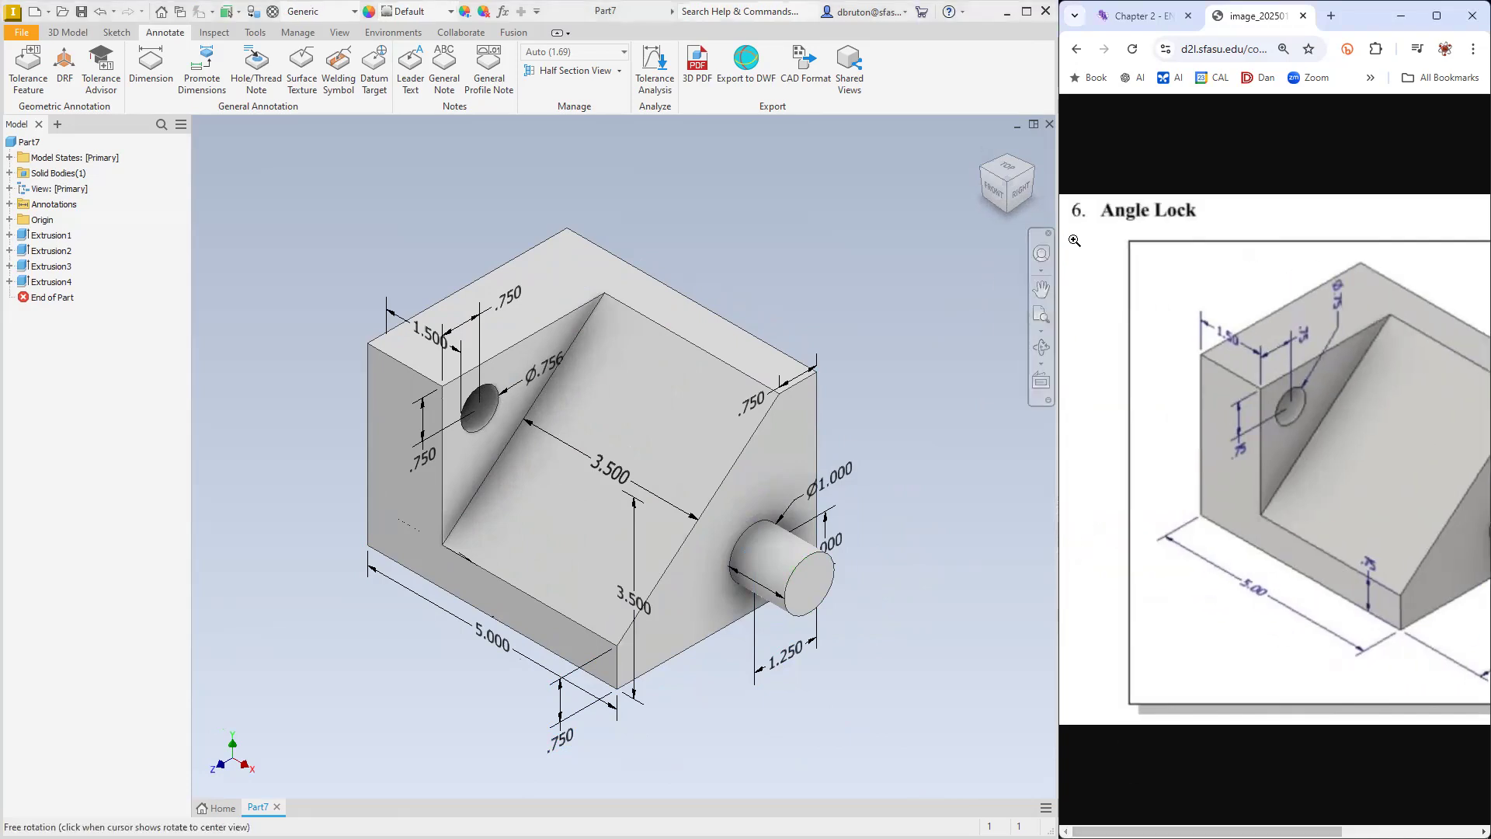
{"action": "left_click", "coordinate": [22, 31]}
{"action": "left_click", "coordinate": [448, 443]}
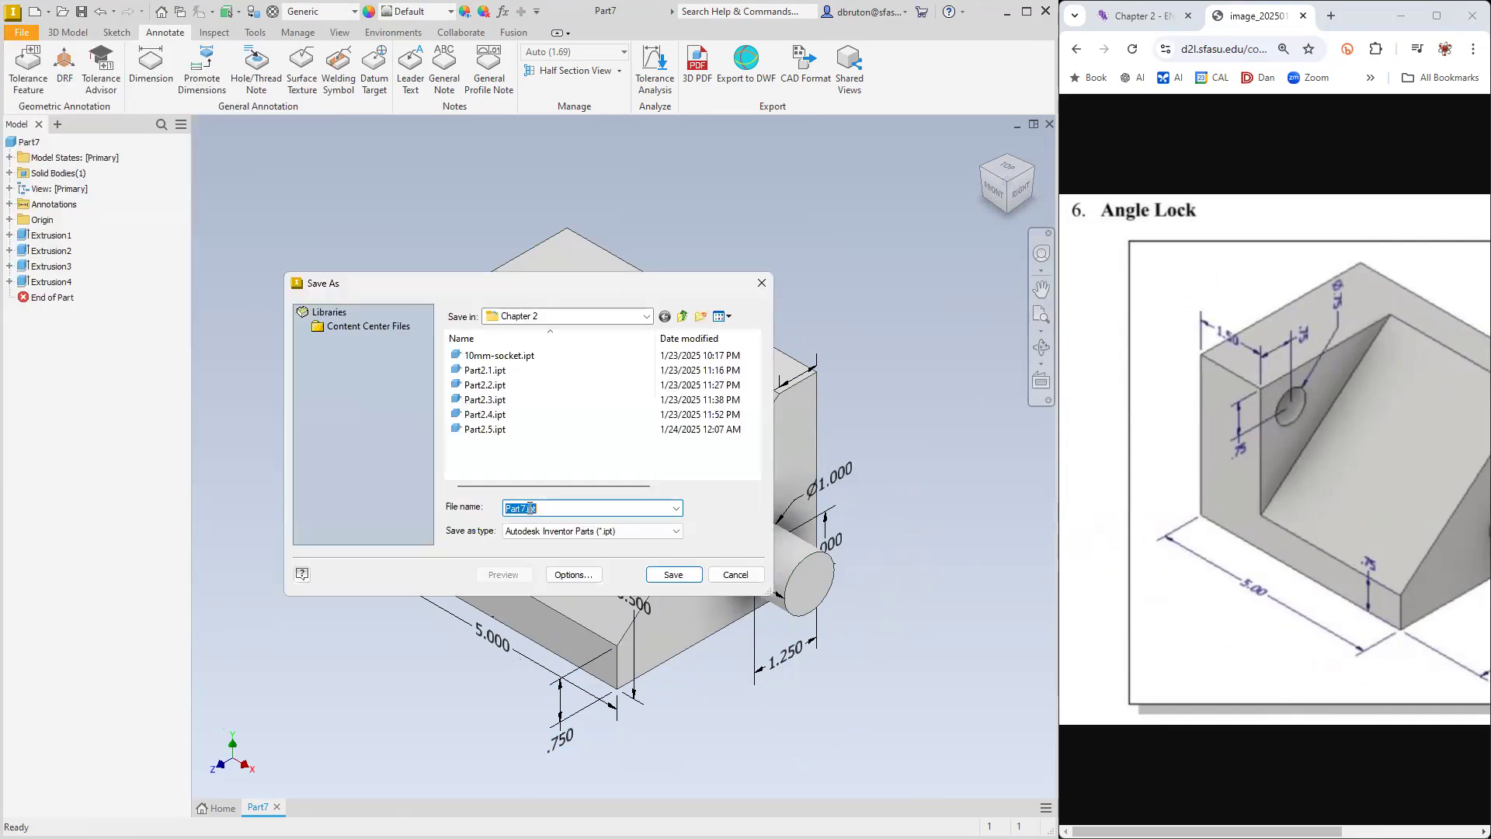
{"action": "left_click", "coordinate": [520, 508]}
{"action": "type", "text": "2.6"}
{"action": "left_click", "coordinate": [669, 577]}
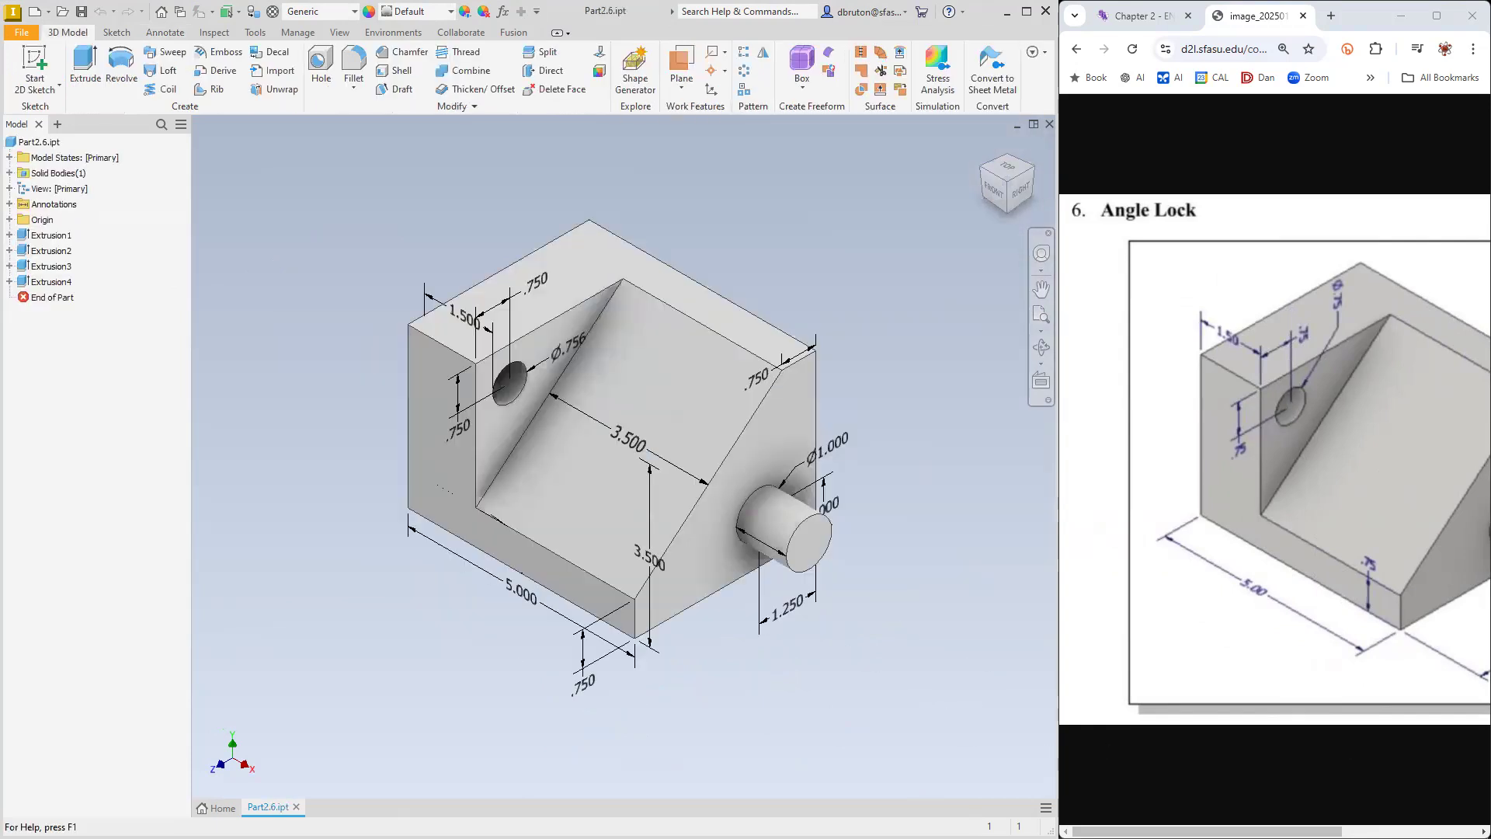